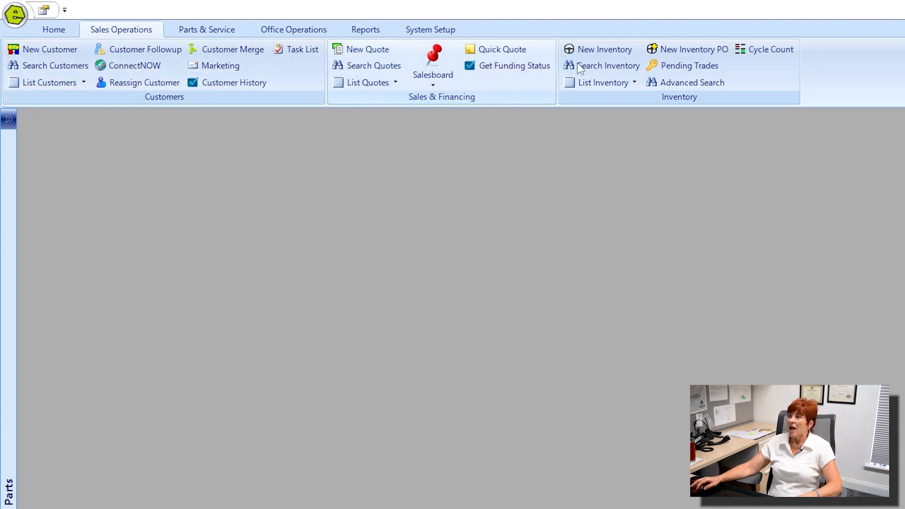
Open a new inventory record and a new inventory purchase order, arranging the purchase order window beside the inventory window.
{"action": "left_click", "coordinate": [609, 49]}
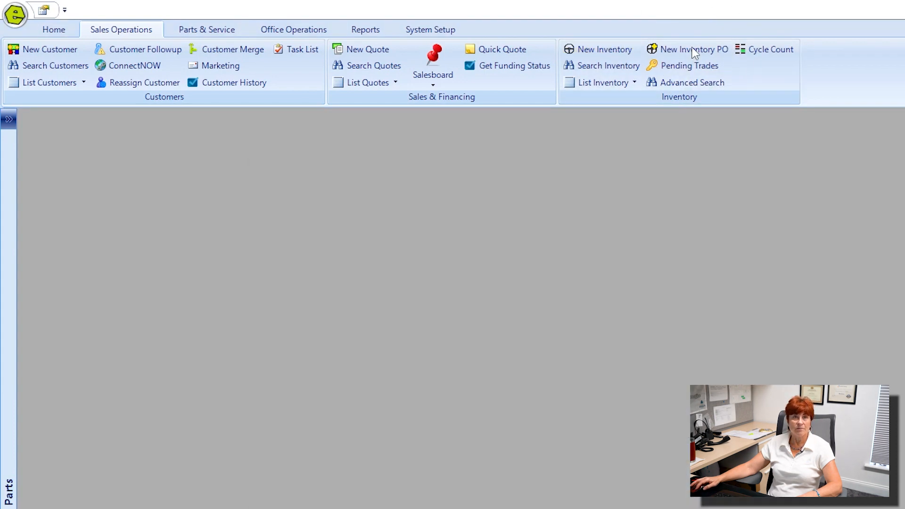
{"action": "left_click", "coordinate": [693, 50]}
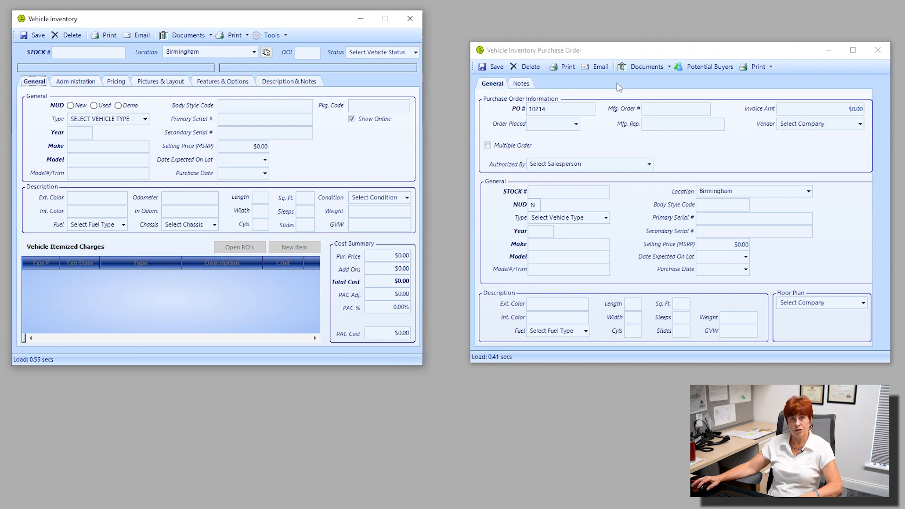
{"action": "left_click_drag", "start_coordinate": [613, 54], "coordinate": [591, 57]}
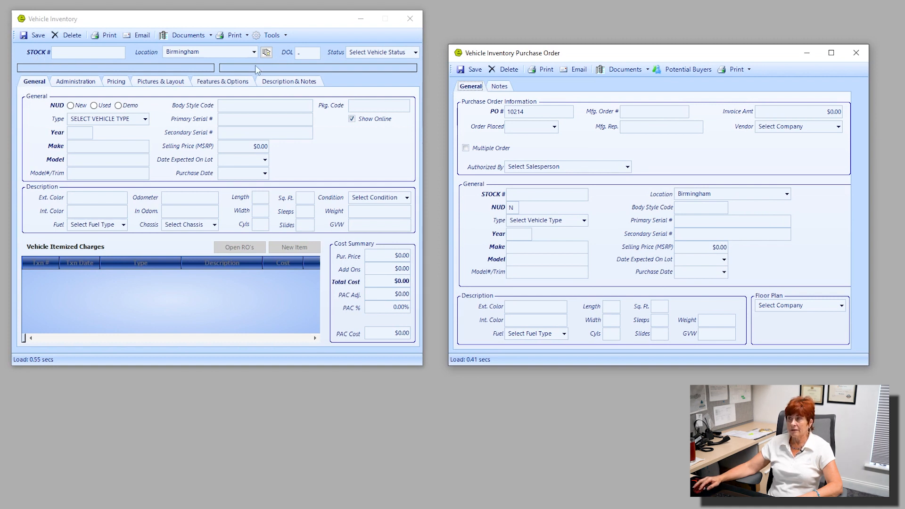
Enter 060122MAN as the stock number on the new vehicle inventory record.
{"action": "left_click", "coordinate": [76, 52]}
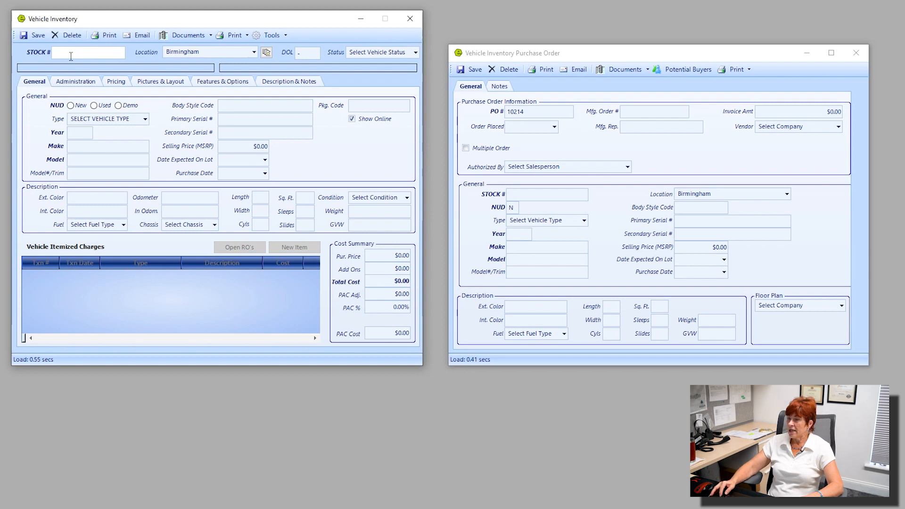
{"action": "type", "text": "060122"}
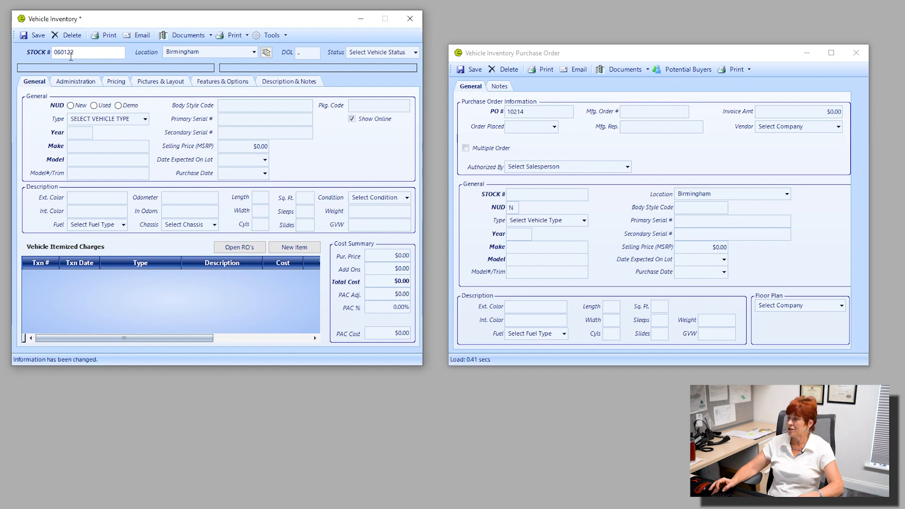
{"action": "type", "text": "MAN"}
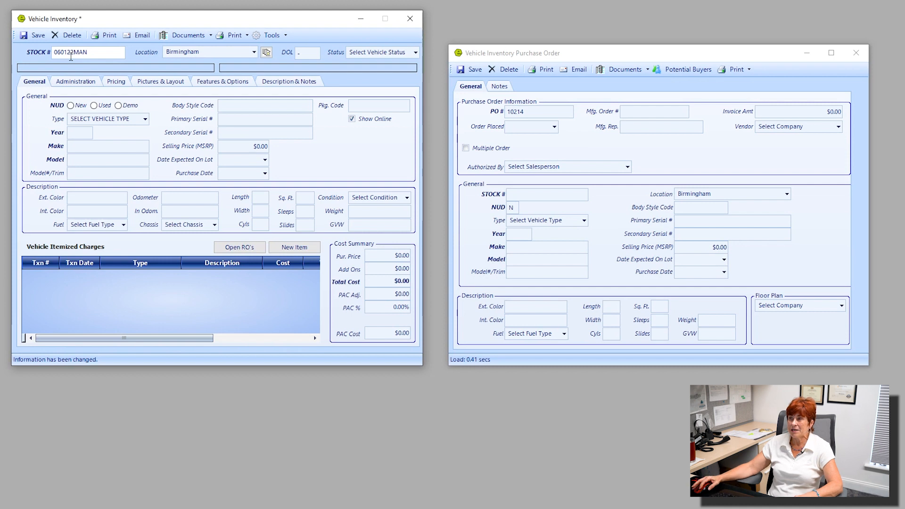
{"action": "left_click_drag", "start_coordinate": [87, 52], "coordinate": [73, 53]}
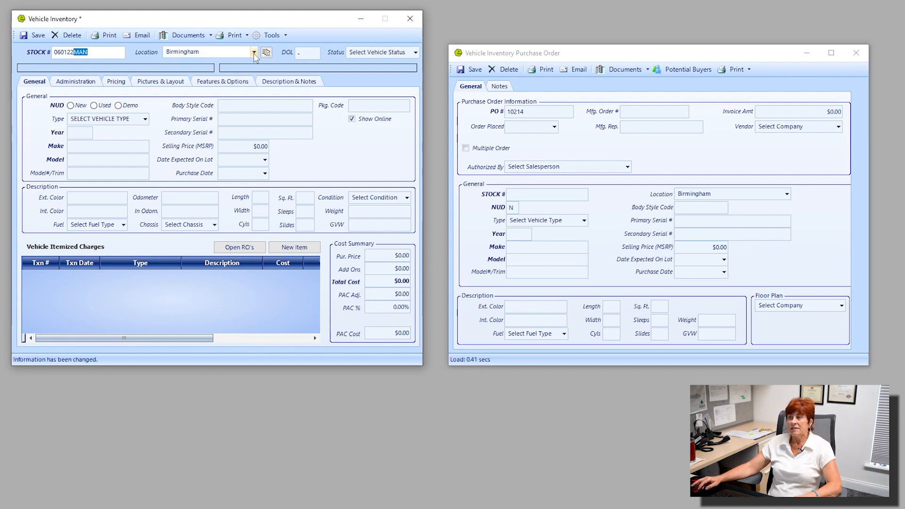
{"action": "key", "text": "ctrl"}
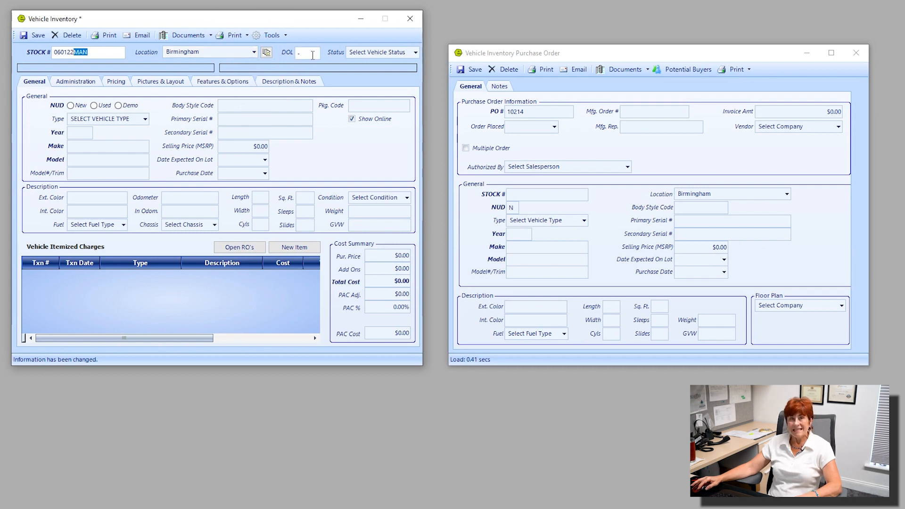
{"action": "key", "text": "ctrl"}
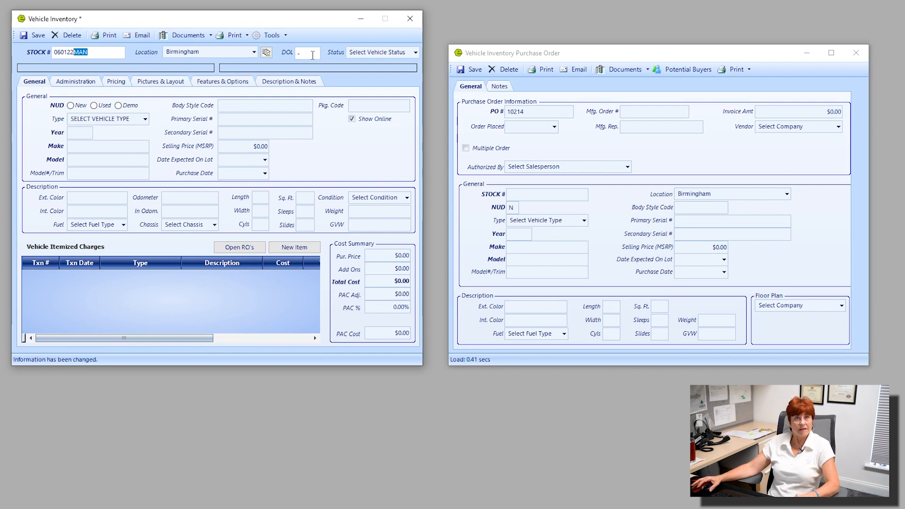
Set the inventory record's vehicle status to On Order.
{"action": "left_click", "coordinate": [417, 53]}
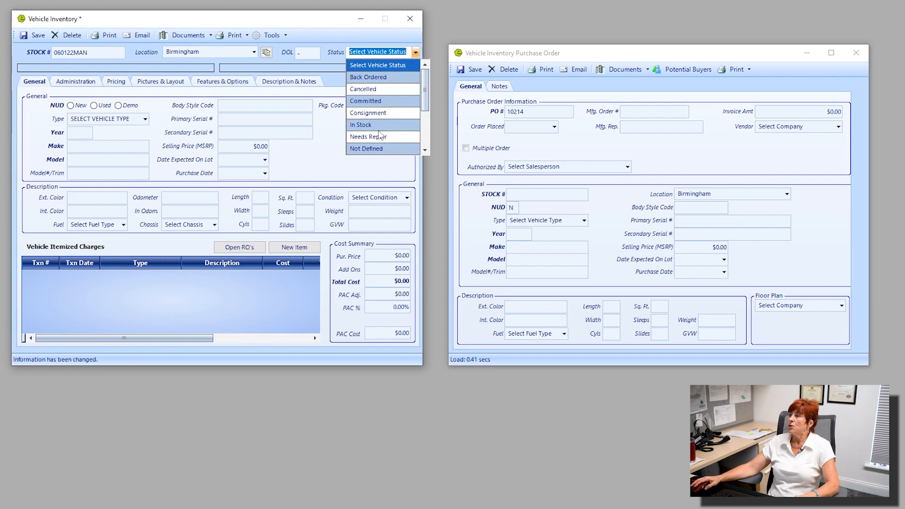
{"action": "scroll", "coordinate": [378, 128], "scroll_direction": "down", "scroll_amount": 2}
{"action": "left_click", "coordinate": [375, 116]}
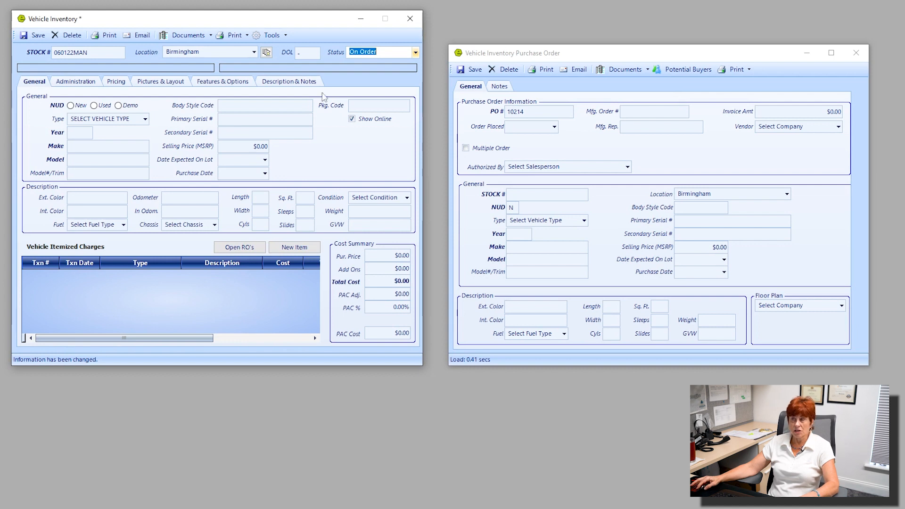
Copy the inventory record's stock number into the purchase order and replace its ending so it reads 060122PO.
{"action": "left_click_drag", "start_coordinate": [88, 52], "coordinate": [43, 46]}
{"action": "key", "text": "ctrl+c"}
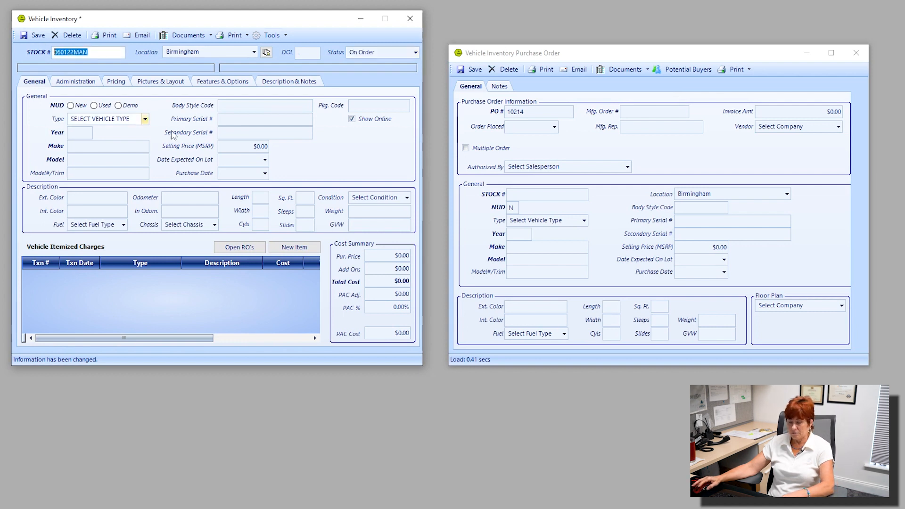
{"action": "left_click", "coordinate": [543, 195]}
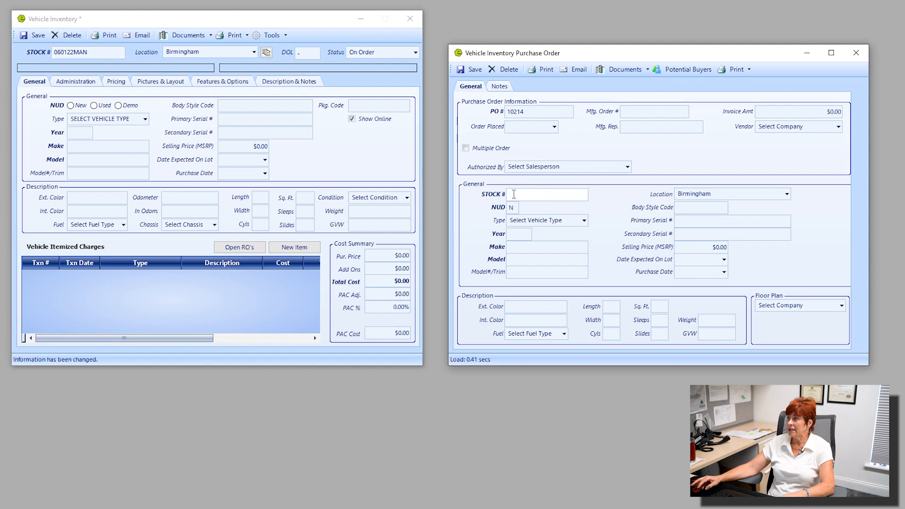
{"action": "key", "text": "ctrl+v"}
{"action": "key", "text": "BackSpace"}
{"action": "key", "text": "BackSpace"}
{"action": "key", "text": "BackSpace"}
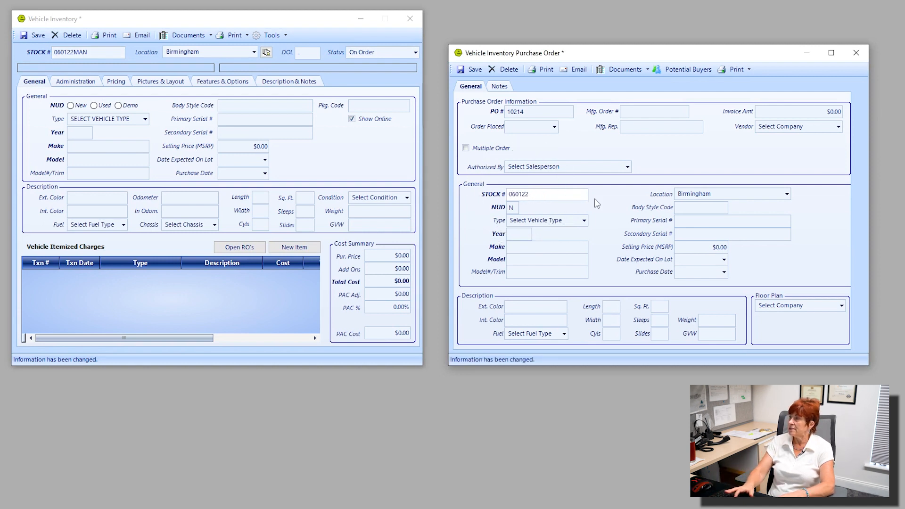
{"action": "type", "text": "PO"}
{"action": "left_click_drag", "start_coordinate": [540, 195], "coordinate": [529, 197]}
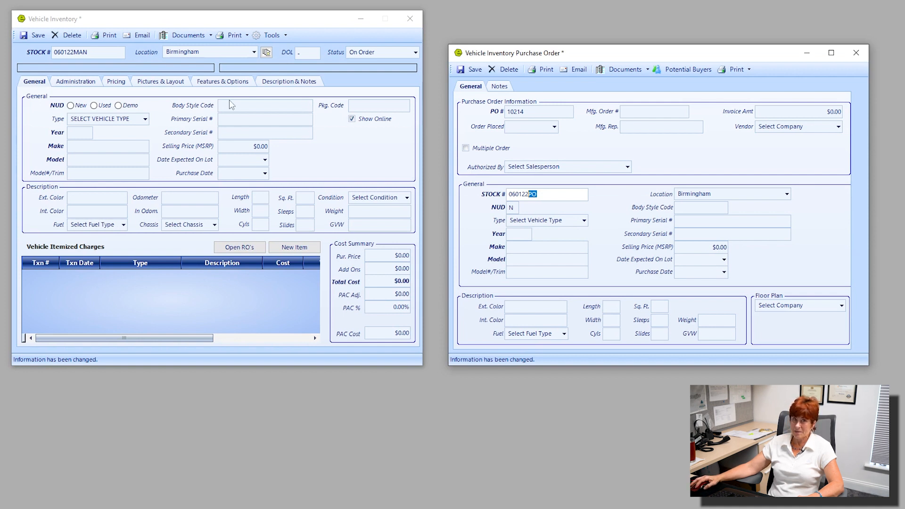
{"action": "left_click", "coordinate": [553, 194]}
{"action": "left_click_drag", "start_coordinate": [553, 195], "coordinate": [505, 197]}
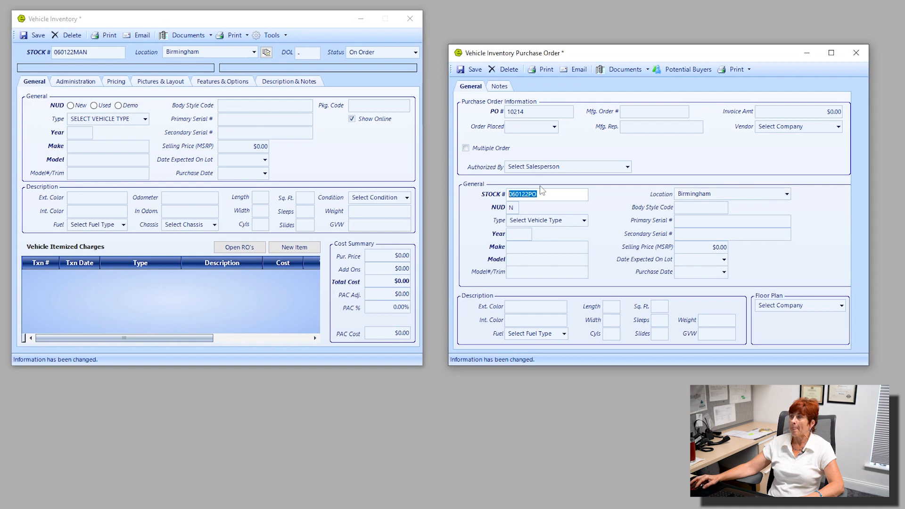
Mark the vehicle as New in the inventory record's NUD setting.
{"action": "left_click", "coordinate": [511, 207]}
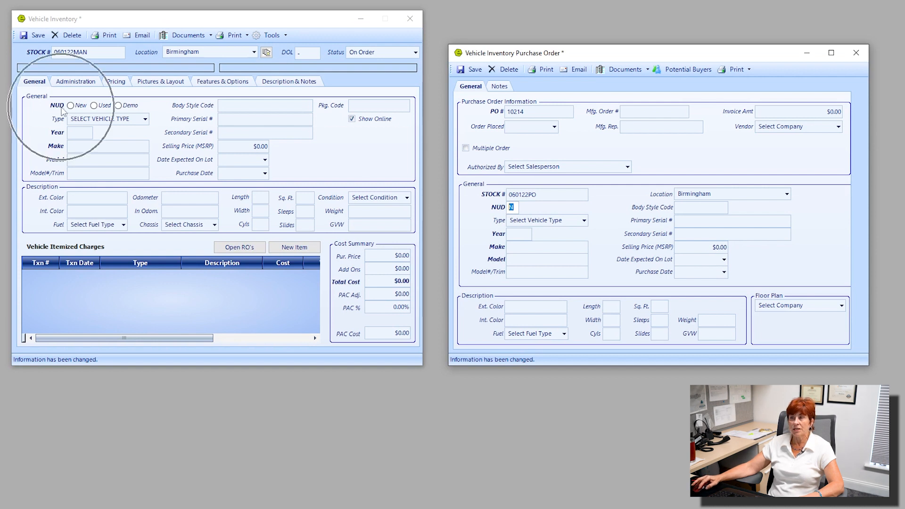
{"action": "key", "text": "ctrl"}
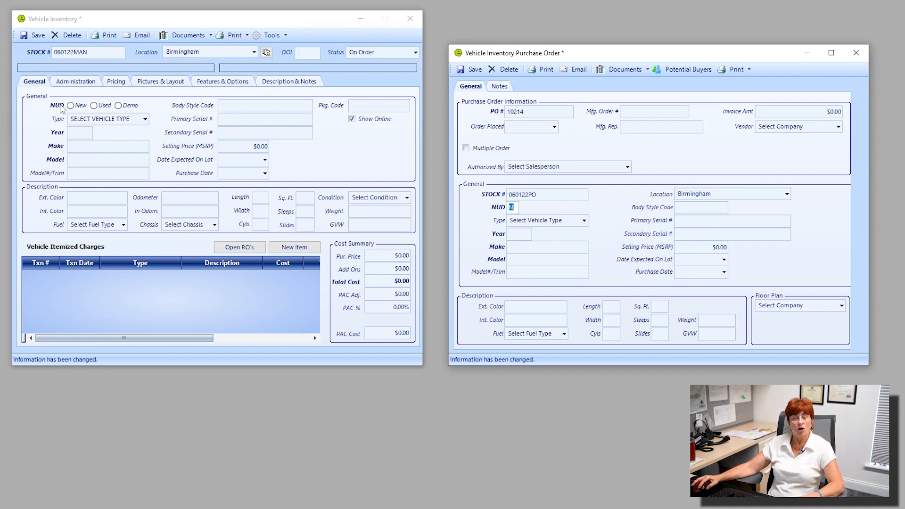
{"action": "key", "text": "ctrl"}
{"action": "key", "text": "ctrl"}
{"action": "key", "text": "ctrl"}
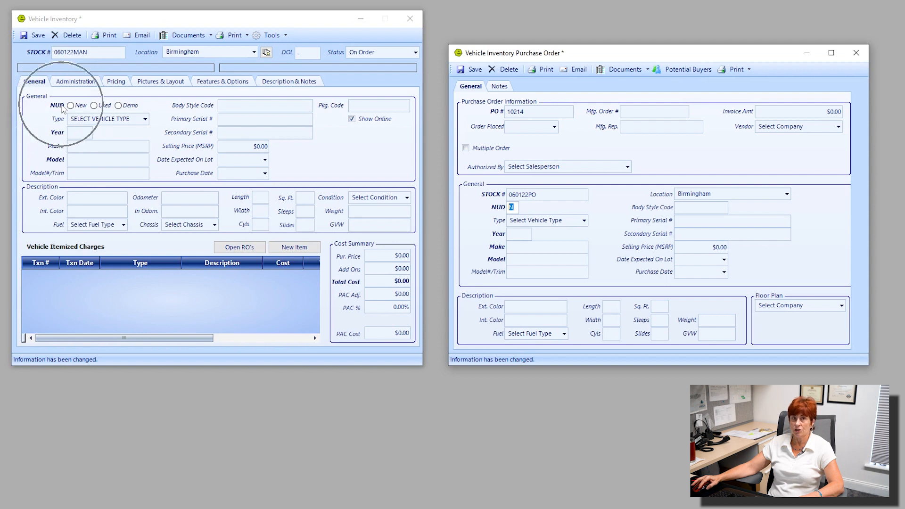
{"action": "key", "text": "ctrl"}
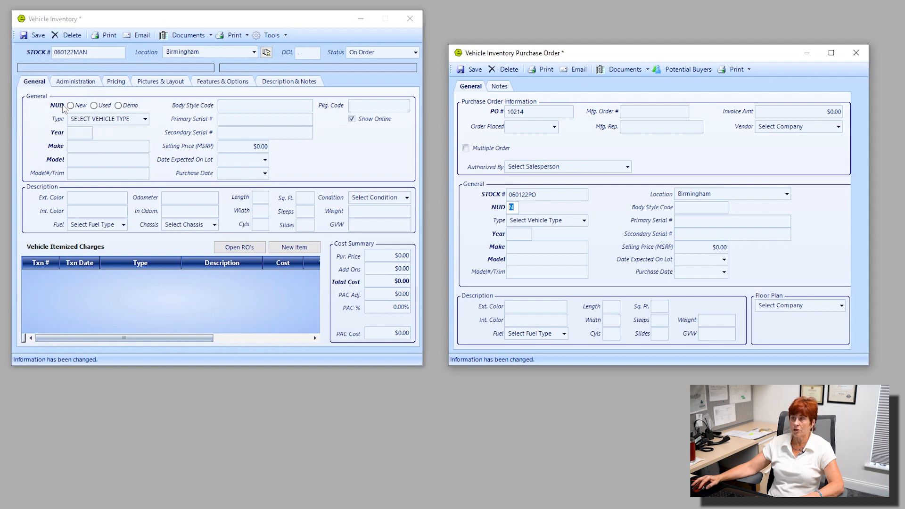
{"action": "left_click", "coordinate": [70, 106]}
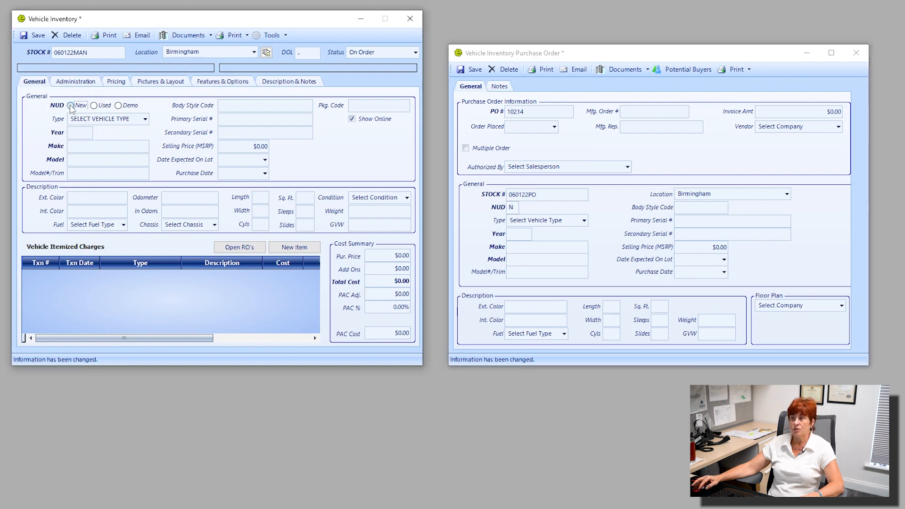
{"action": "key", "text": "ctrl"}
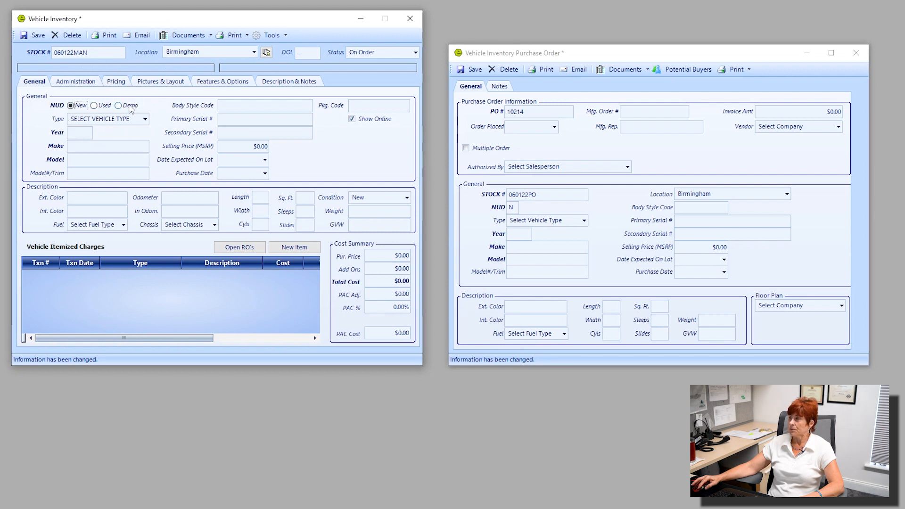
Describe the inventory vehicle as a Travel Trailer with year 2022, make KEYSTONE and model CARBON.
{"action": "left_click", "coordinate": [145, 120]}
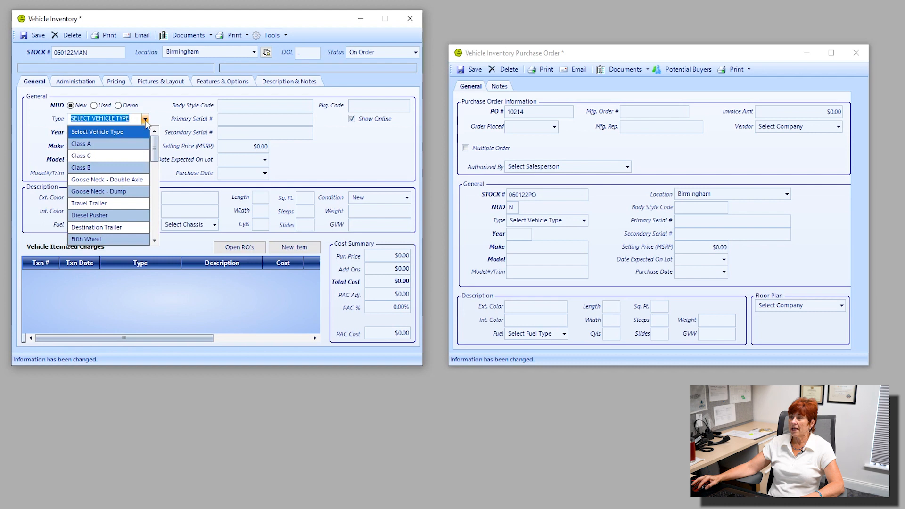
{"action": "left_click", "coordinate": [100, 203]}
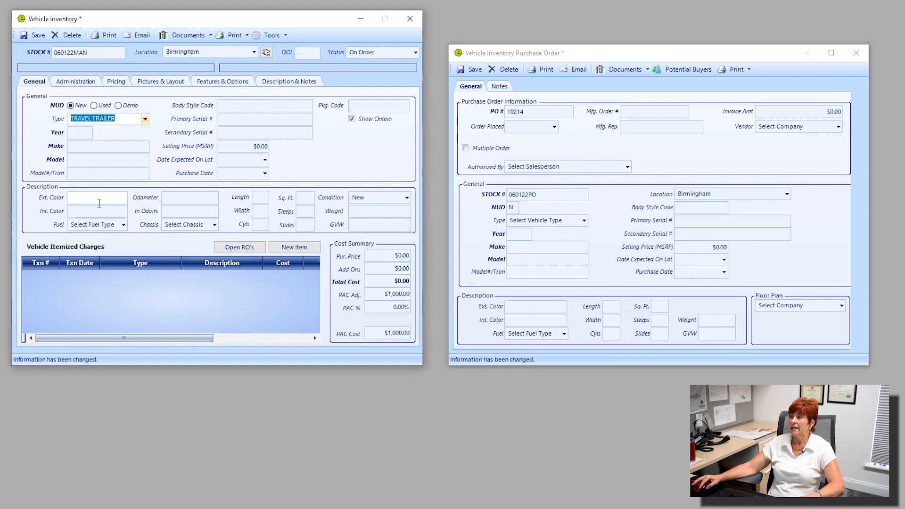
{"action": "left_click", "coordinate": [76, 133]}
{"action": "type", "text": "2022"}
{"action": "key", "text": "Tab"}
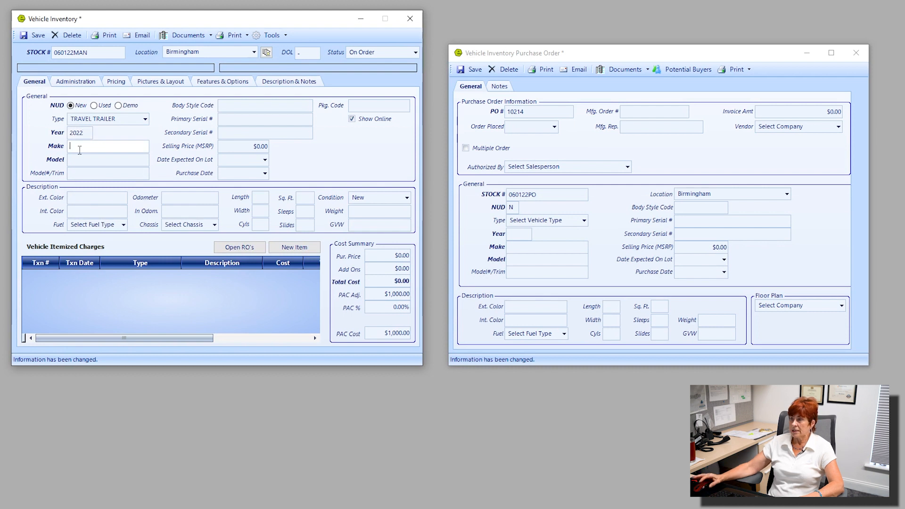
{"action": "type", "text": "KEYSTONE"}
{"action": "left_click", "coordinate": [74, 161]}
{"action": "type", "text": "CARBON"}
{"action": "left_click", "coordinate": [103, 174]}
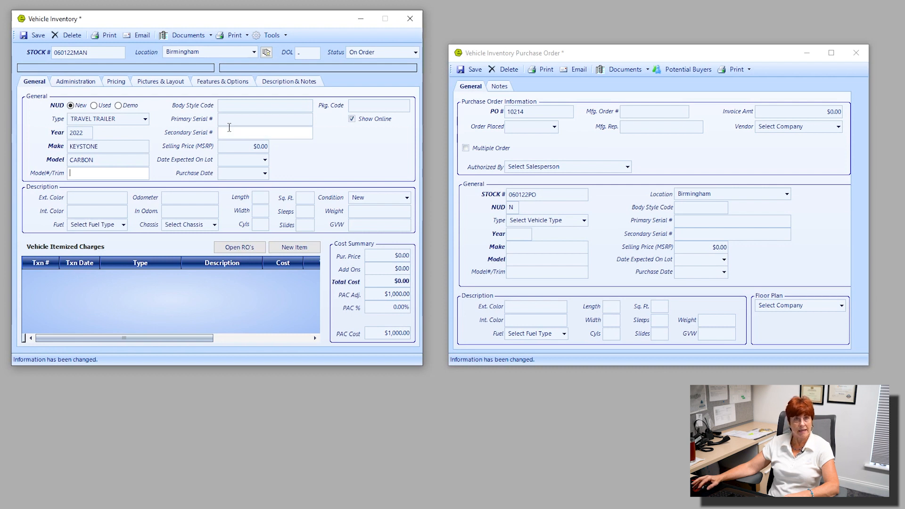
Set the inventory vehicle's selling price (MSRP) to $125,680.00.
{"action": "left_click", "coordinate": [258, 147]}
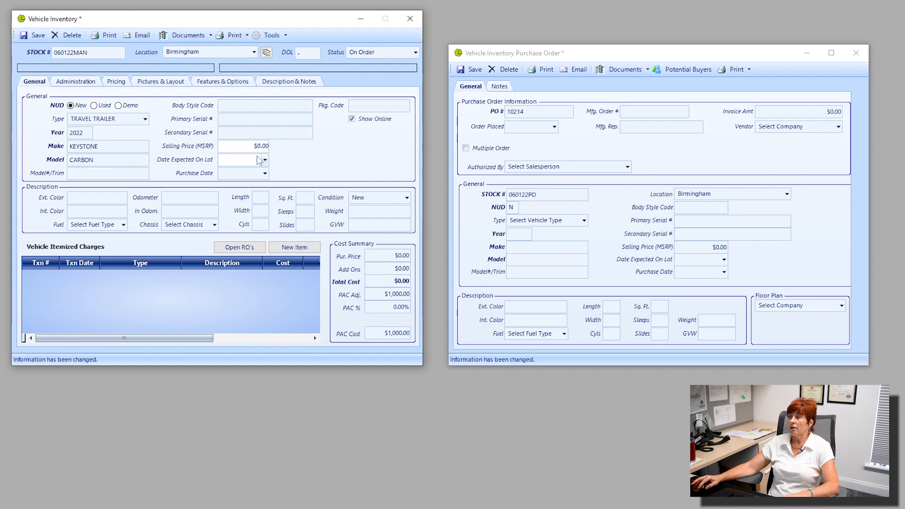
{"action": "type", "text": "120"}
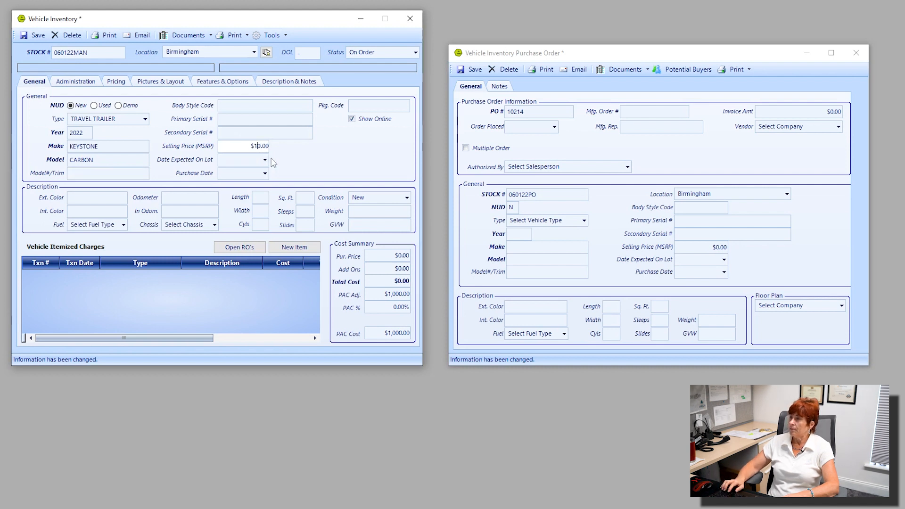
{"action": "type", "text": "560"}
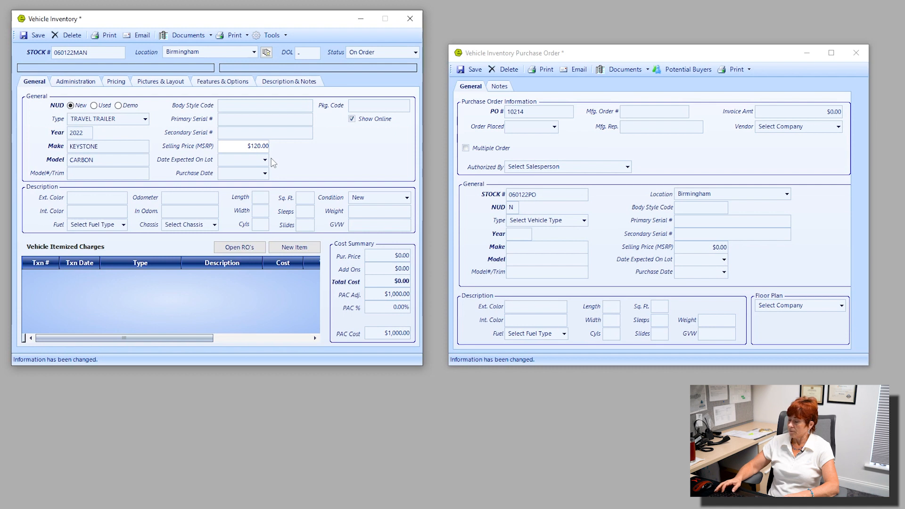
{"action": "type", "text": "8"}
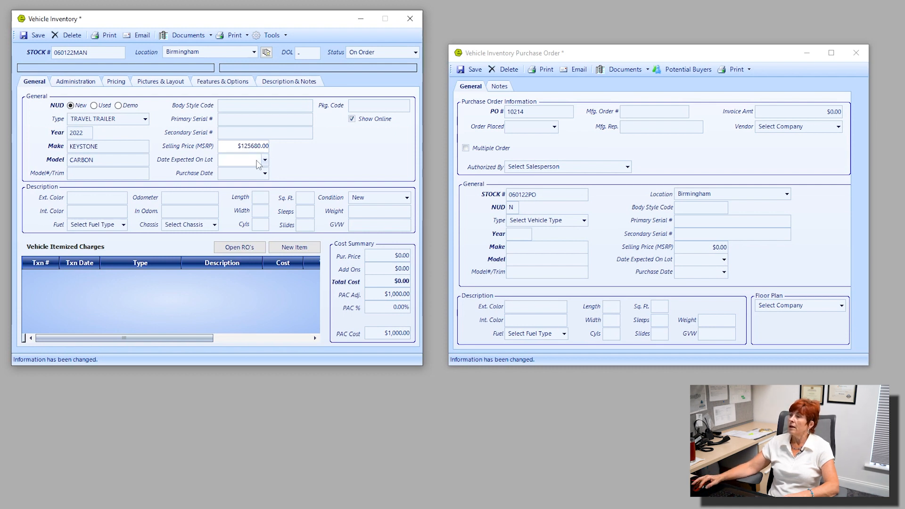
Set the inventory vehicle's date expected on lot to 06/15/2022 and its purchase date to 06/01/2022.
{"action": "left_click", "coordinate": [265, 160]}
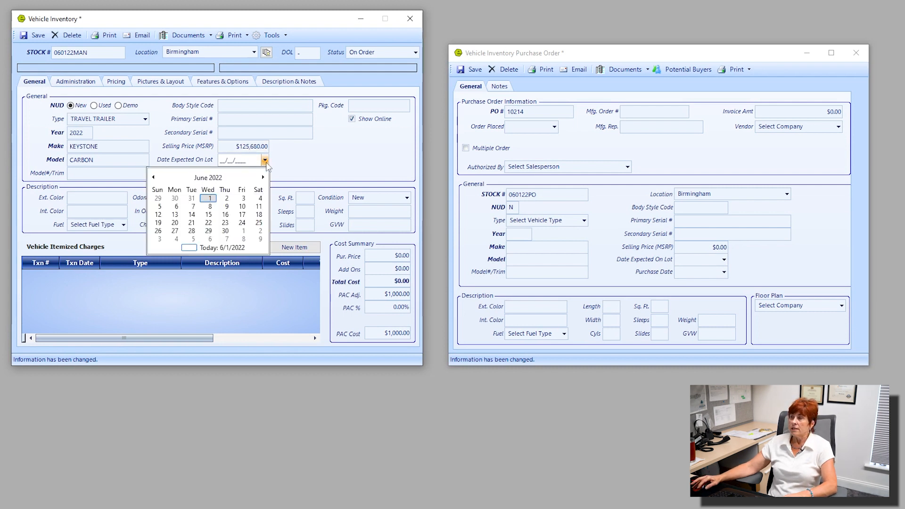
{"action": "left_click", "coordinate": [209, 216]}
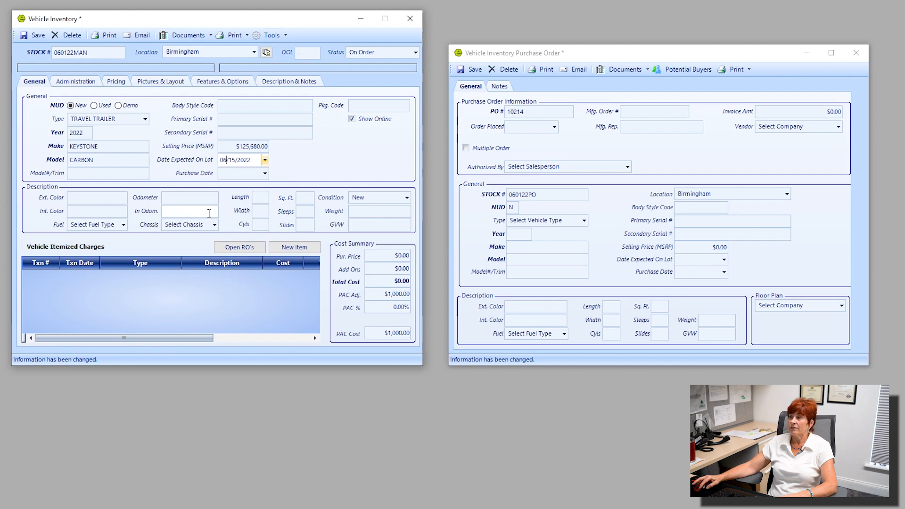
{"action": "left_click", "coordinate": [265, 174]}
{"action": "left_click", "coordinate": [209, 213]}
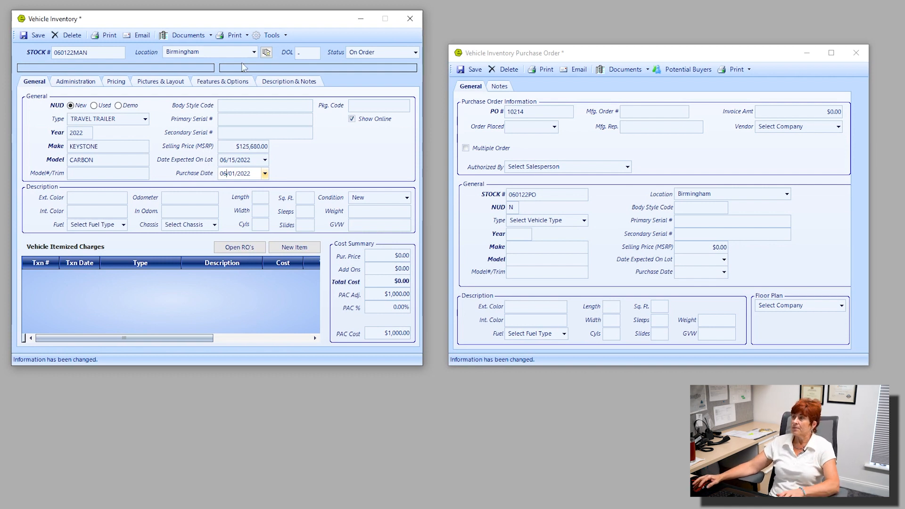
{"action": "left_click", "coordinate": [361, 107]}
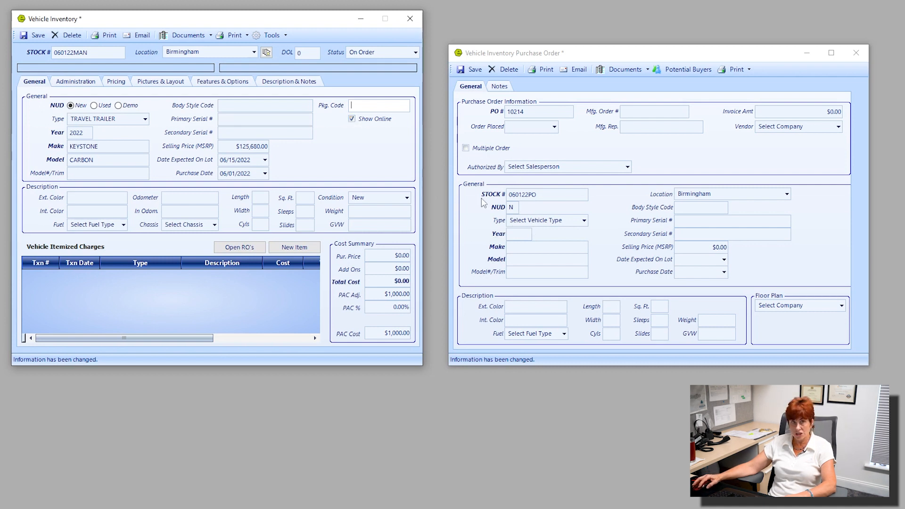
Set the purchase order vehicle's type to Travel Trailer and its year to 2022.
{"action": "left_click", "coordinate": [585, 222]}
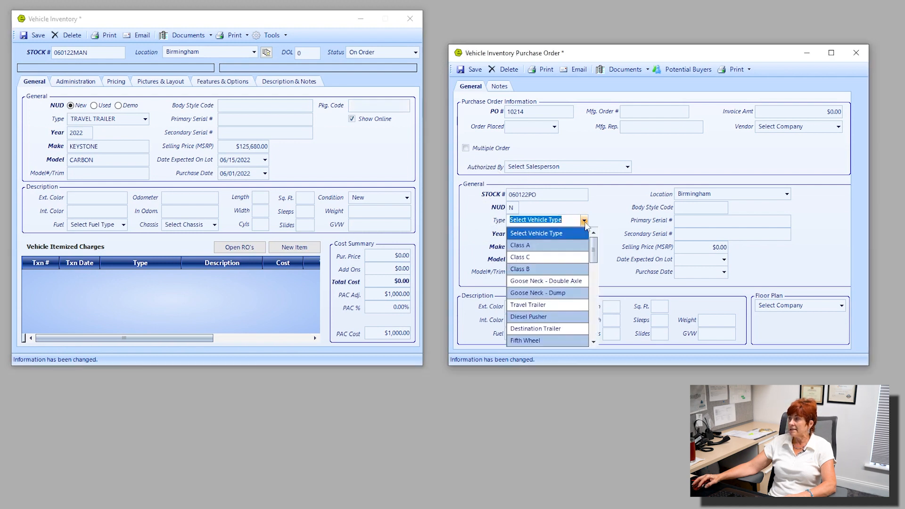
{"action": "left_click", "coordinate": [546, 307]}
{"action": "left_click", "coordinate": [520, 235]}
{"action": "type", "text": "2022"}
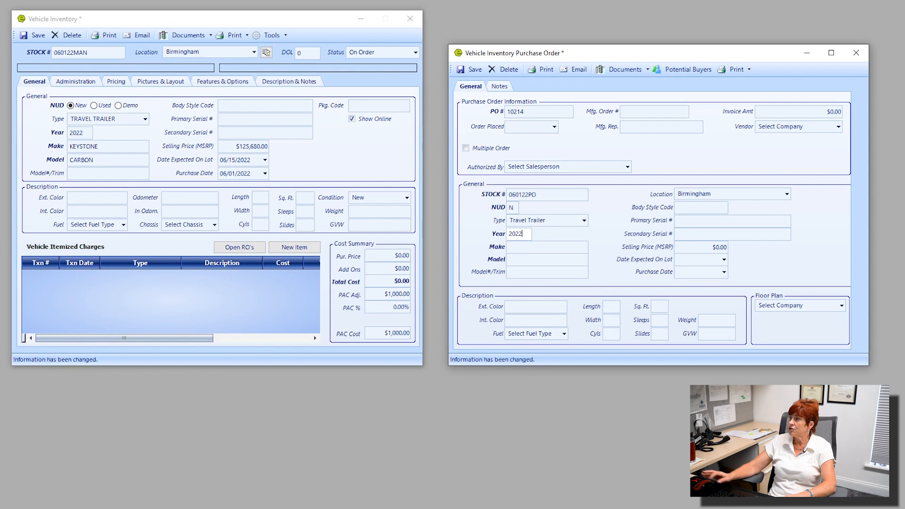
Enter KEYSTONE as the make and CARBON as the model of the purchase order vehicle.
{"action": "left_click", "coordinate": [542, 250]}
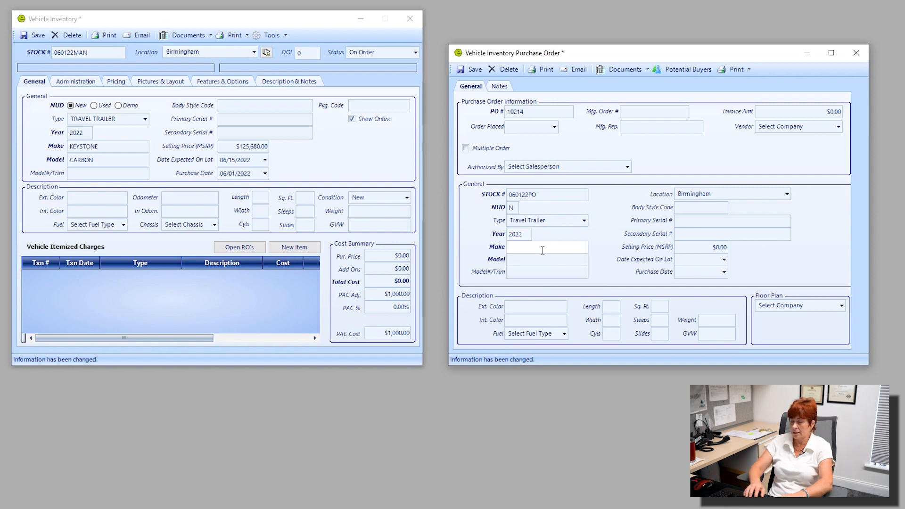
{"action": "type", "text": "KEYSTONER"}
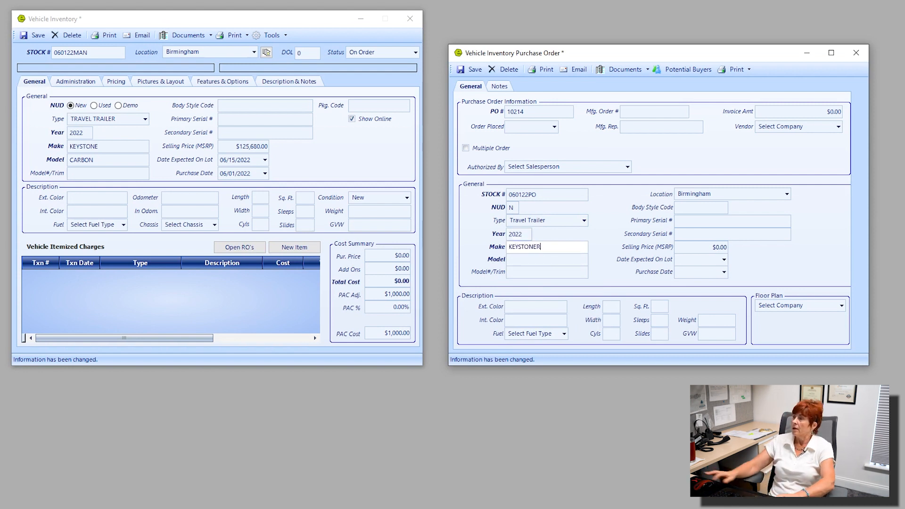
{"action": "key", "text": "BackSpace"}
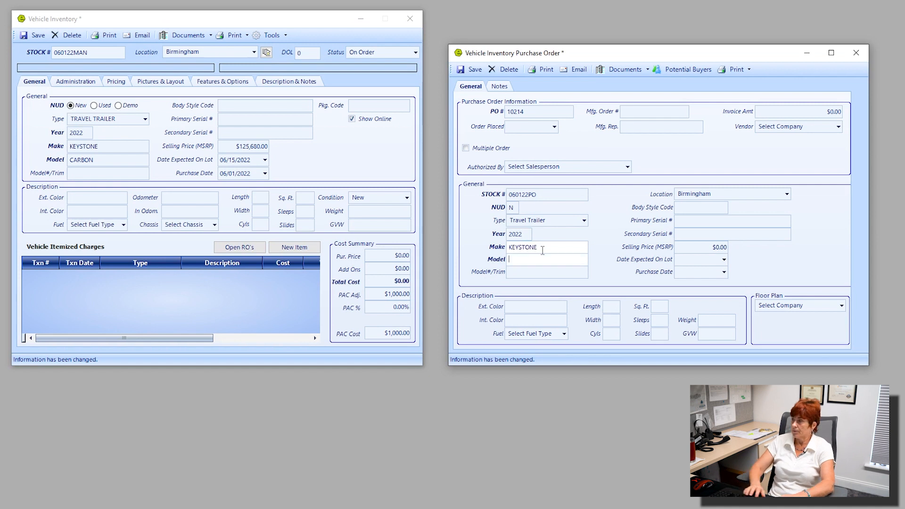
{"action": "key", "text": "Tab"}
{"action": "type", "text": "A"}
{"action": "key", "text": "BackSpace"}
{"action": "type", "text": "CARBON"}
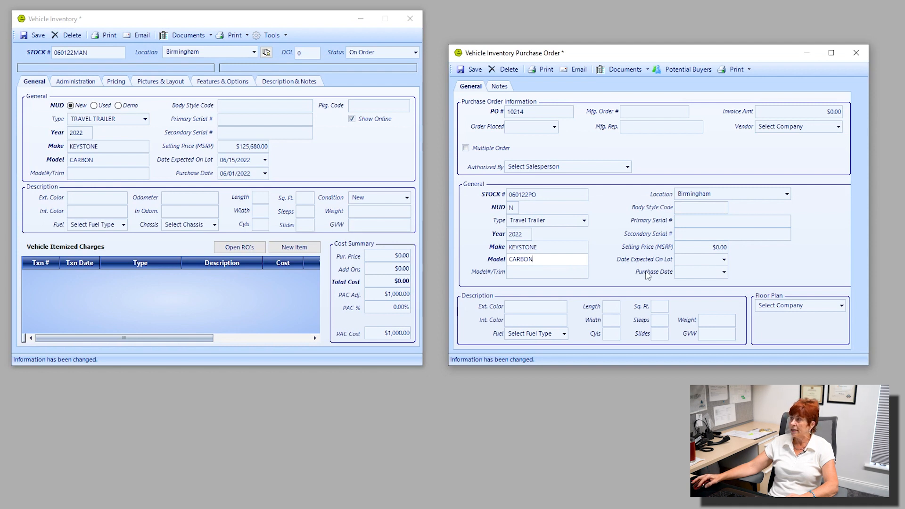
Set the purchase order vehicle's selling price (MSRP) to $125,680.00.
{"action": "left_click", "coordinate": [719, 248]}
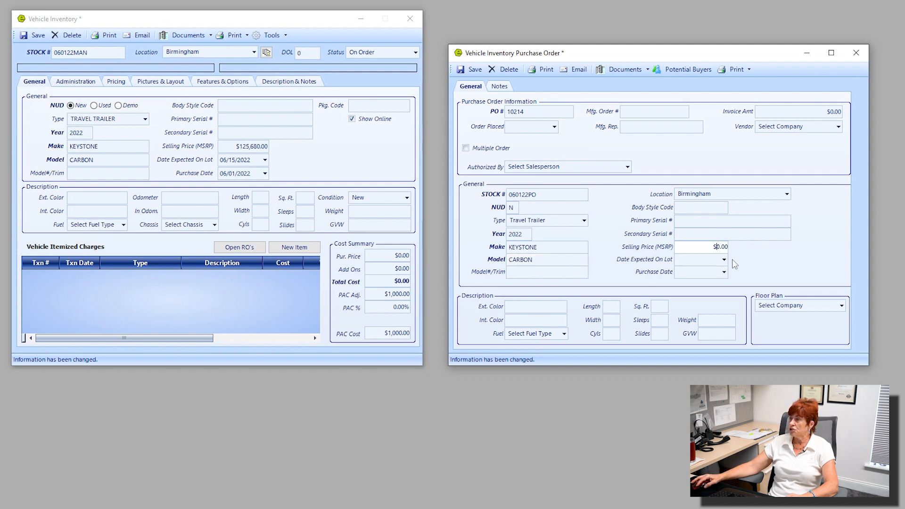
{"action": "type", "text": "10"}
{"action": "type", "text": "256"}
{"action": "type", "text": "8"}
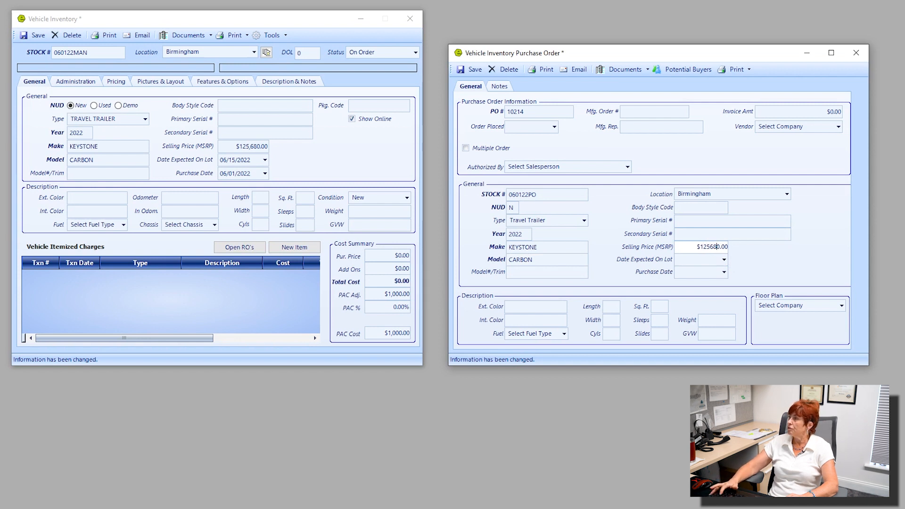
Set the purchase order vehicle's date expected on lot to 06/01/2022 and its purchase date to 06/15/2022.
{"action": "left_click", "coordinate": [724, 260]}
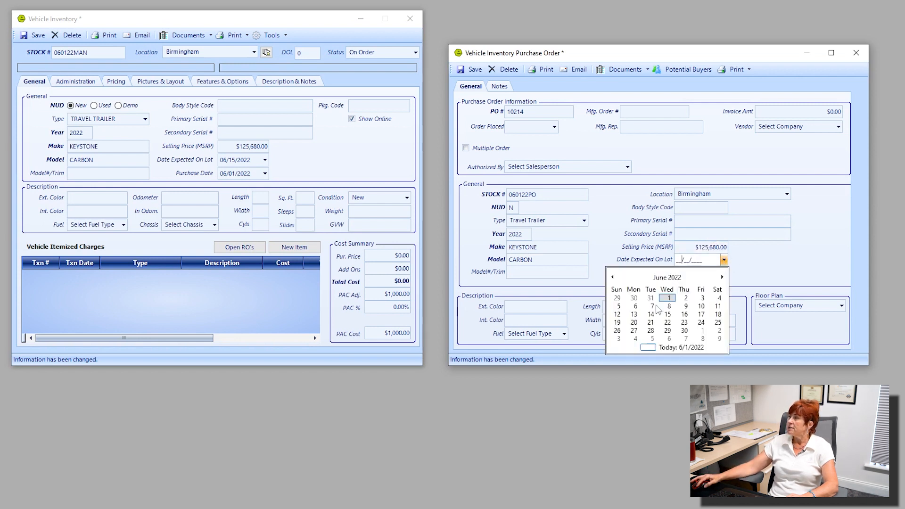
{"action": "left_click", "coordinate": [669, 298]}
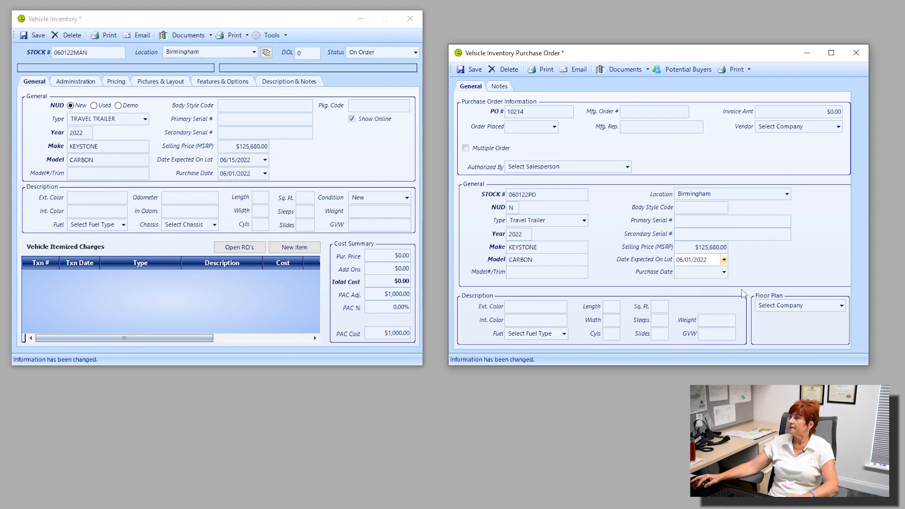
{"action": "left_click", "coordinate": [724, 272]}
{"action": "left_click", "coordinate": [669, 329]}
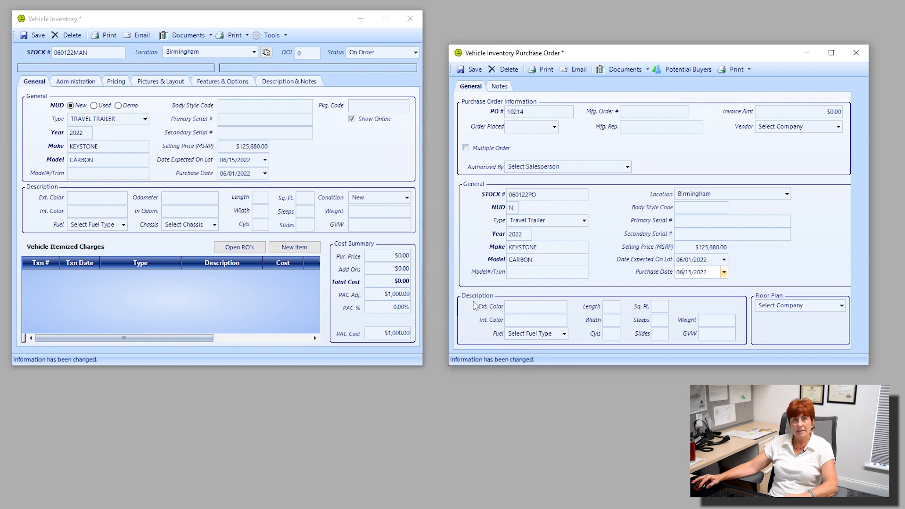
Describe the purchase order vehicle with exterior color Black, interior color Granite and fuel type Diesel.
{"action": "left_click", "coordinate": [554, 305]}
{"action": "type", "text": "Bla"}
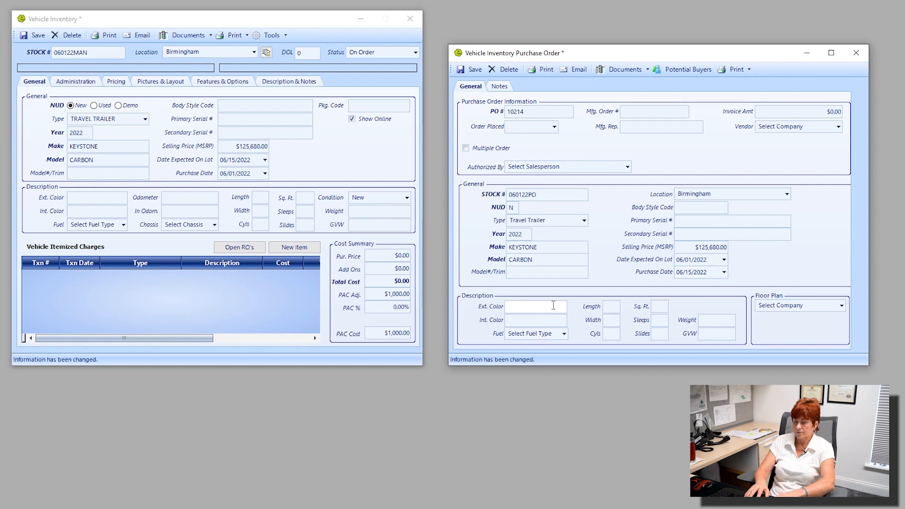
{"action": "type", "text": "ck"}
{"action": "key", "text": "Tab"}
{"action": "type", "text": "Granit"}
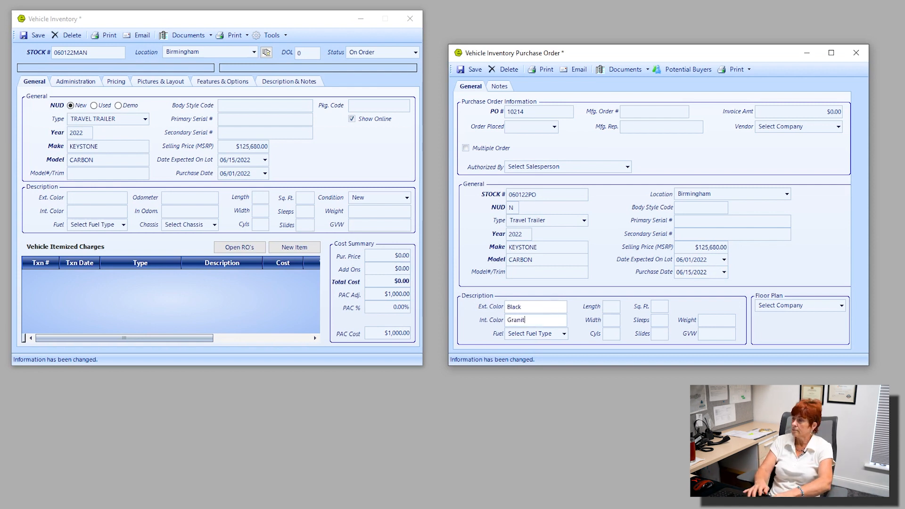
{"action": "type", "text": "e"}
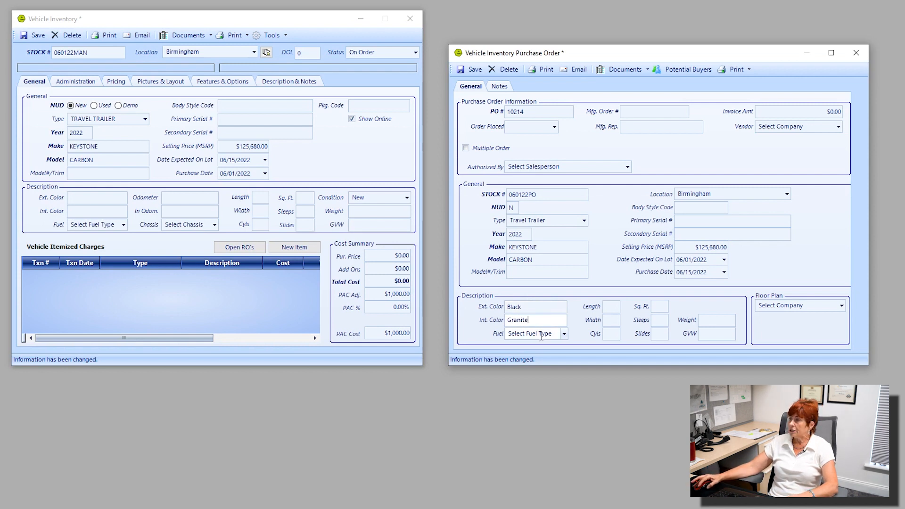
{"action": "left_click", "coordinate": [564, 334]}
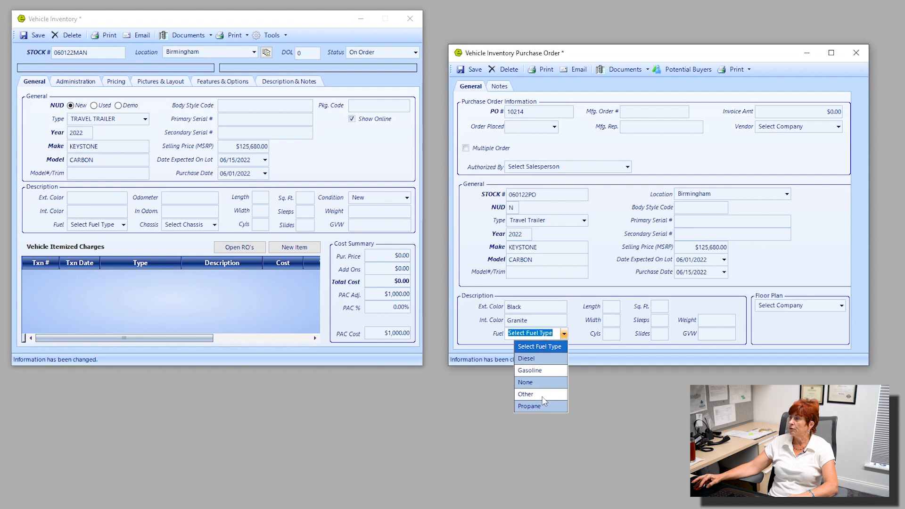
{"action": "left_click", "coordinate": [547, 359]}
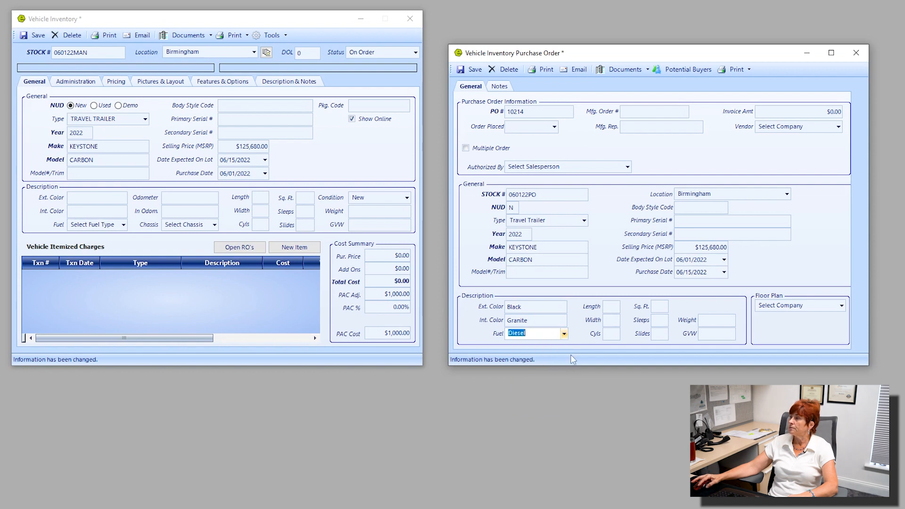
Set the purchase order vehicle's length to 28 and its width to 10.
{"action": "left_click", "coordinate": [611, 308]}
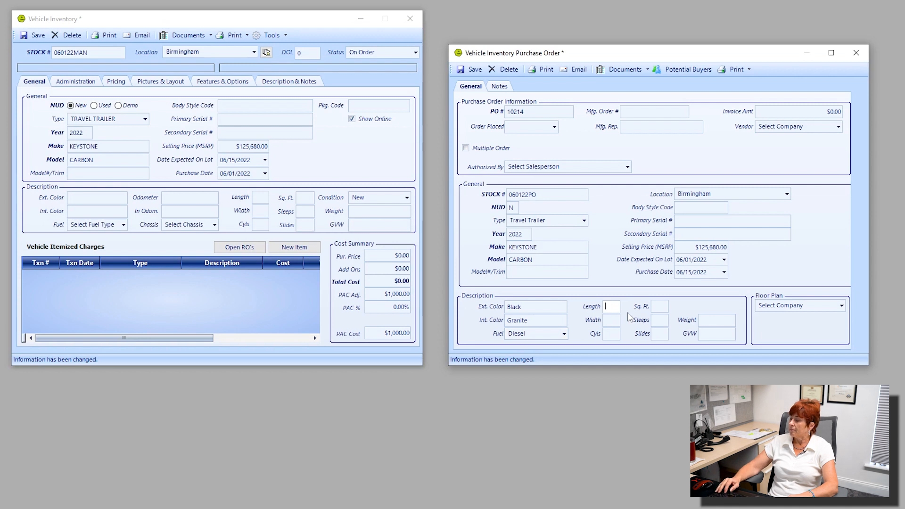
{"action": "type", "text": "28"}
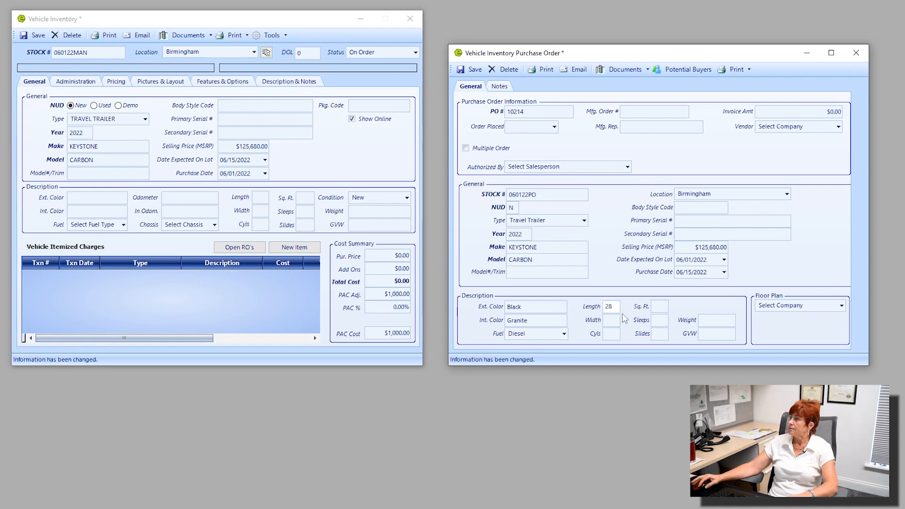
{"action": "left_click", "coordinate": [608, 320]}
{"action": "type", "text": "10"}
Set the purchase order vehicle to sleep 6 with 1 slide, leaving the square footage blank.
{"action": "left_click", "coordinate": [667, 306]}
{"action": "left_click", "coordinate": [666, 306]}
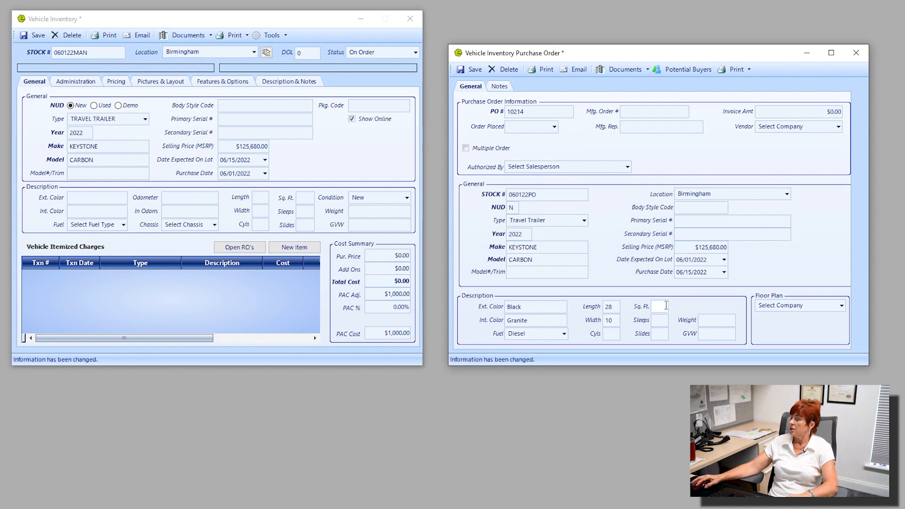
{"action": "left_click", "coordinate": [658, 321]}
{"action": "type", "text": "6"}
{"action": "left_click", "coordinate": [664, 333]}
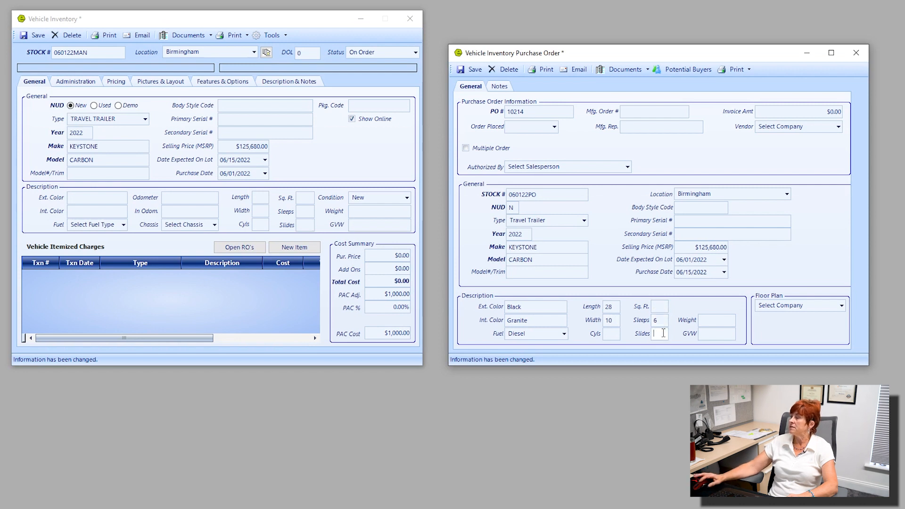
{"action": "type", "text": "1"}
Set the purchase order vehicle's weight to 960 and its GVW to 1235.
{"action": "left_click", "coordinate": [721, 321]}
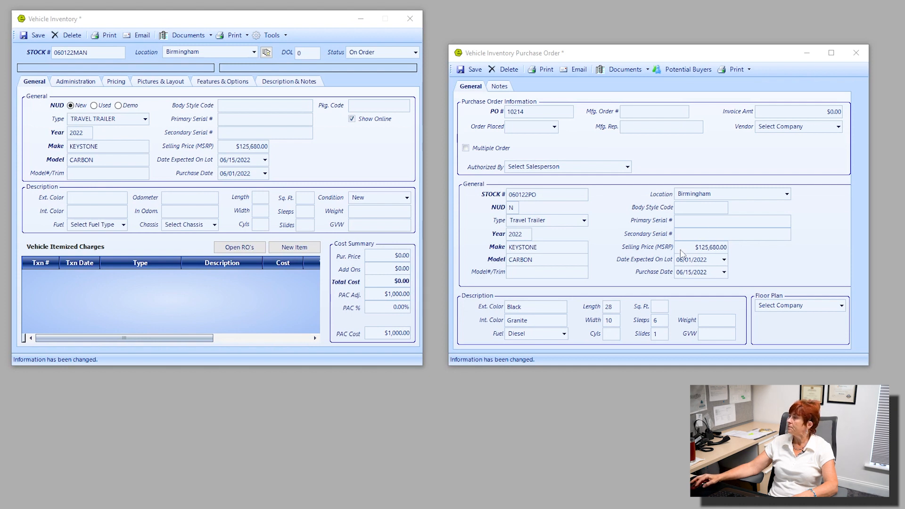
{"action": "left_click", "coordinate": [708, 320]}
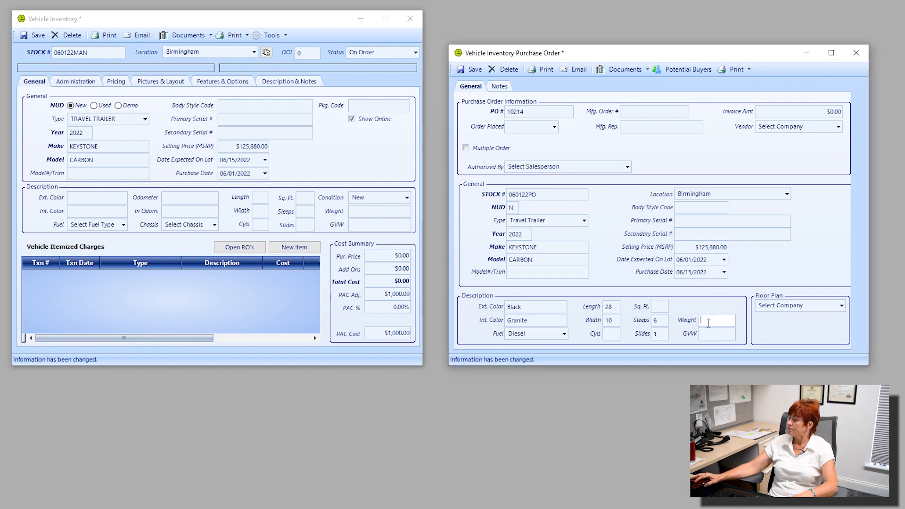
{"action": "type", "text": "960"}
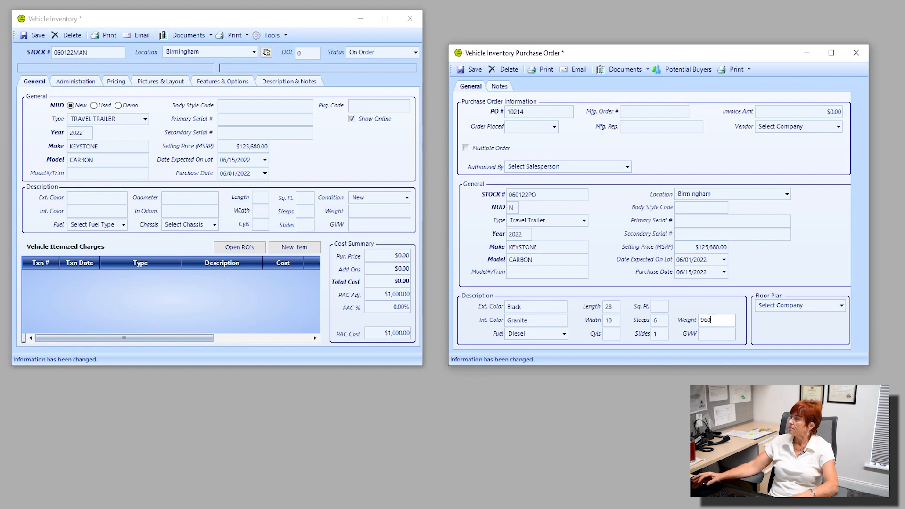
{"action": "left_click", "coordinate": [713, 334]}
{"action": "type", "text": "1235"}
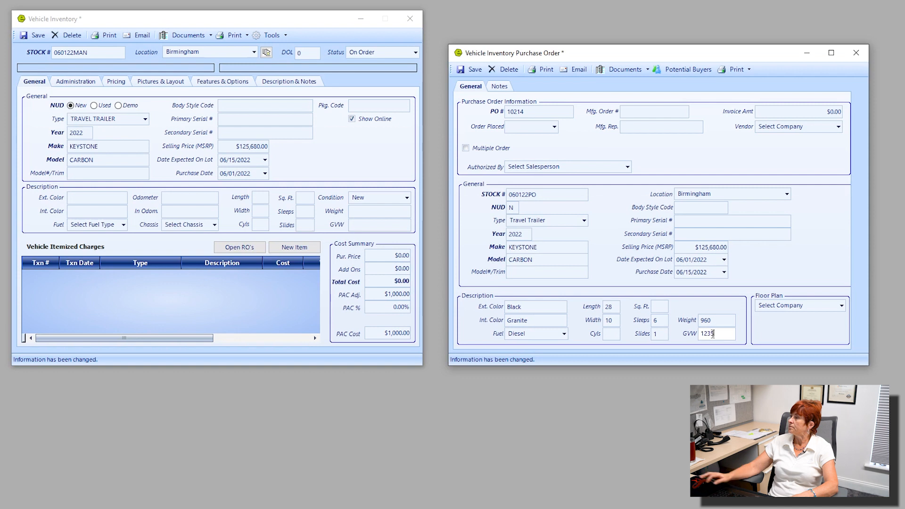
Describe the manual inventory record's vehicle with exterior color Black, interior color Granite and fuel type Gasoline.
{"action": "left_click", "coordinate": [81, 199]}
{"action": "type", "text": "Ble"}
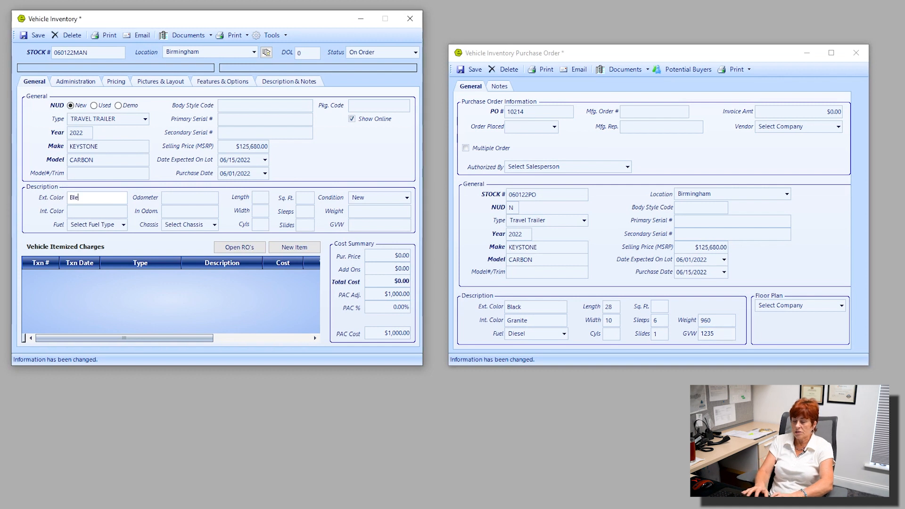
{"action": "type", "text": "ck"}
{"action": "key", "text": "Tab"}
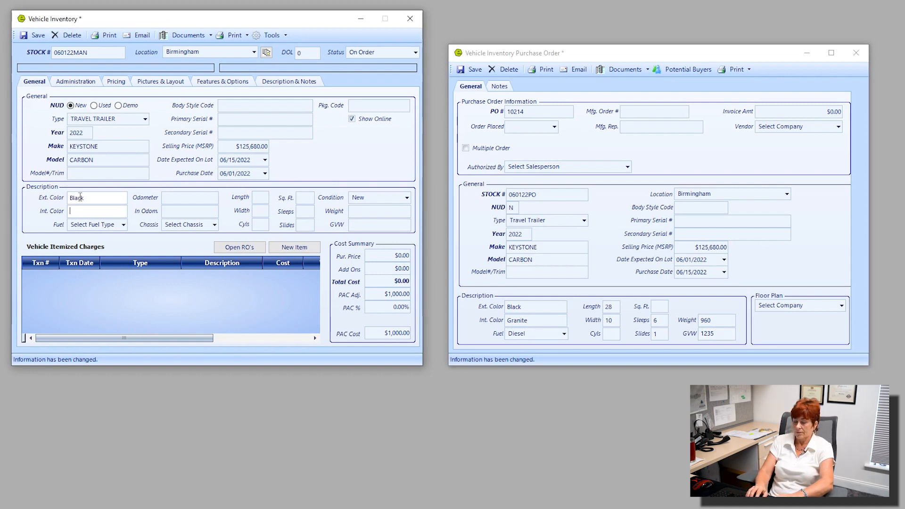
{"action": "type", "text": "Granite"}
{"action": "left_click", "coordinate": [124, 225]}
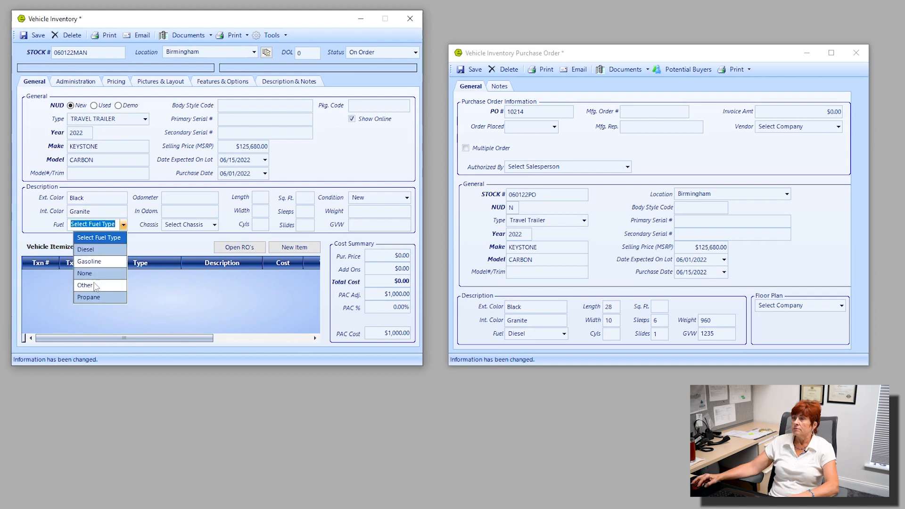
{"action": "left_click", "coordinate": [89, 262]}
Set the inventory record's vehicle length to 28 and width to 10, leaving the odometer blank.
{"action": "left_click", "coordinate": [198, 198]}
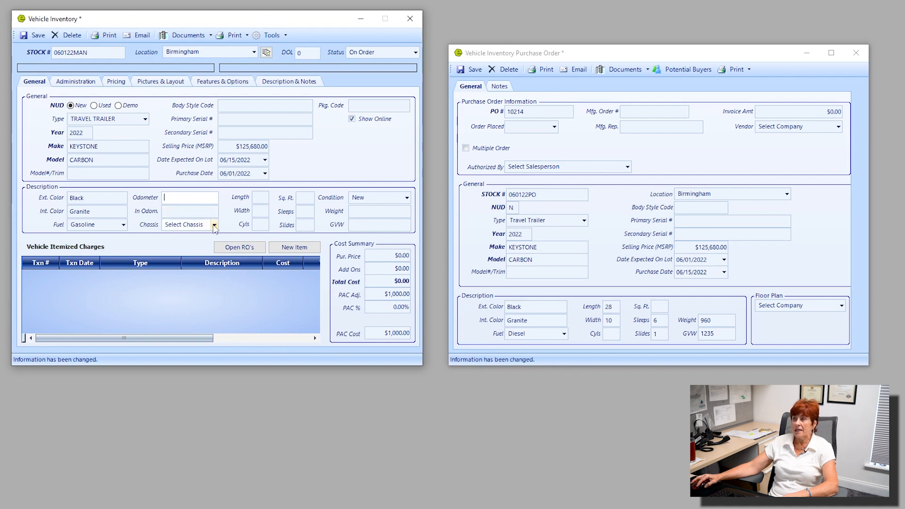
{"action": "left_click", "coordinate": [263, 199]}
{"action": "type", "text": "28"}
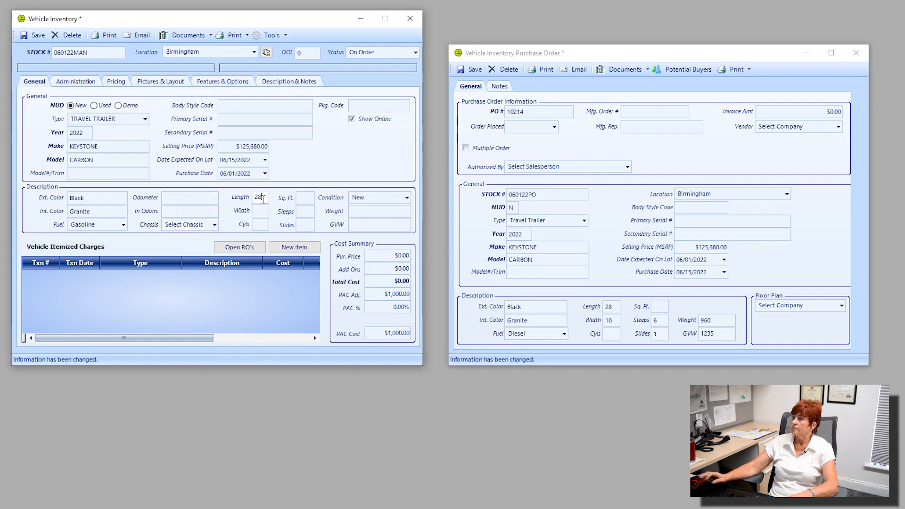
{"action": "key", "text": "Tab"}
{"action": "type", "text": "10"}
Set the inventory record's vehicle to sleep 7 with 1 slide, leaving cylinders and square footage blank.
{"action": "key", "text": "Tab"}
{"action": "key", "text": "Tab"}
{"action": "key", "text": "Tab"}
{"action": "type", "text": "7"}
{"action": "key", "text": "Tab"}
{"action": "type", "text": "1"}
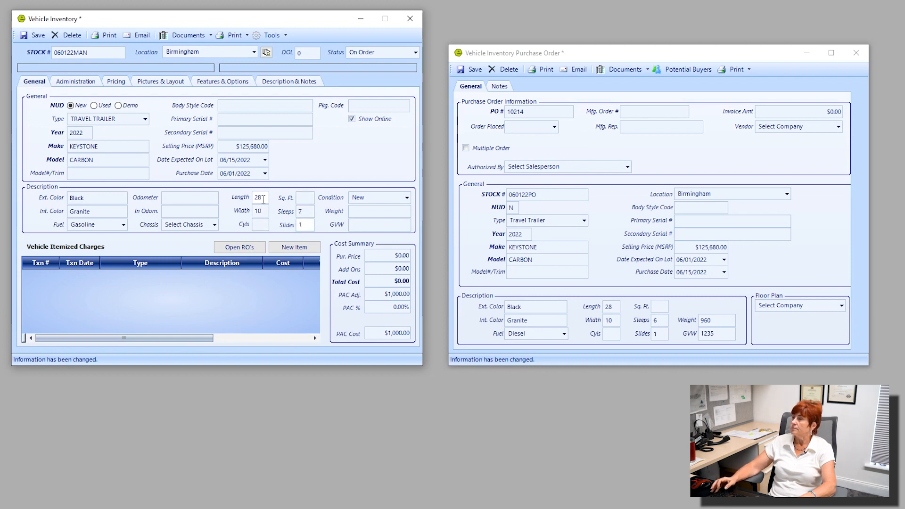
Choose New as the inventory vehicle's condition and enter a weight of 960 and a GVW of 1235.
{"action": "key", "text": "Tab"}
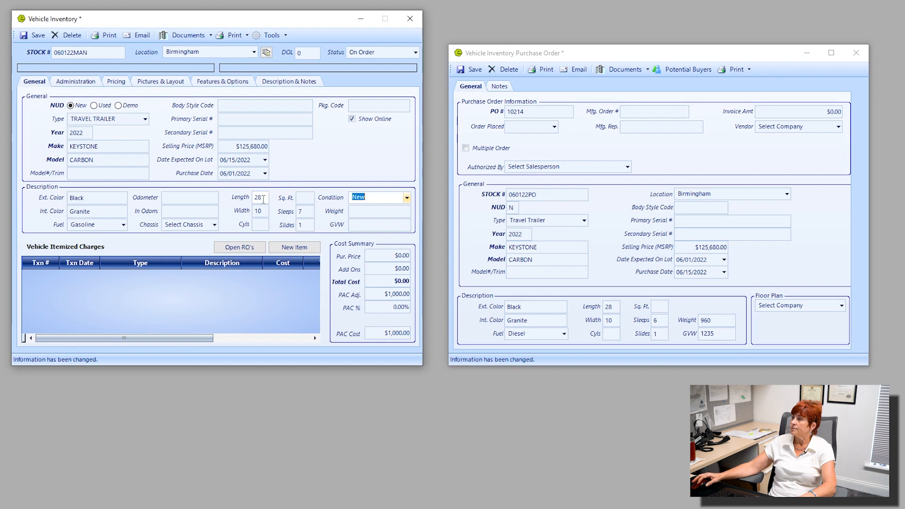
{"action": "left_click", "coordinate": [407, 199]}
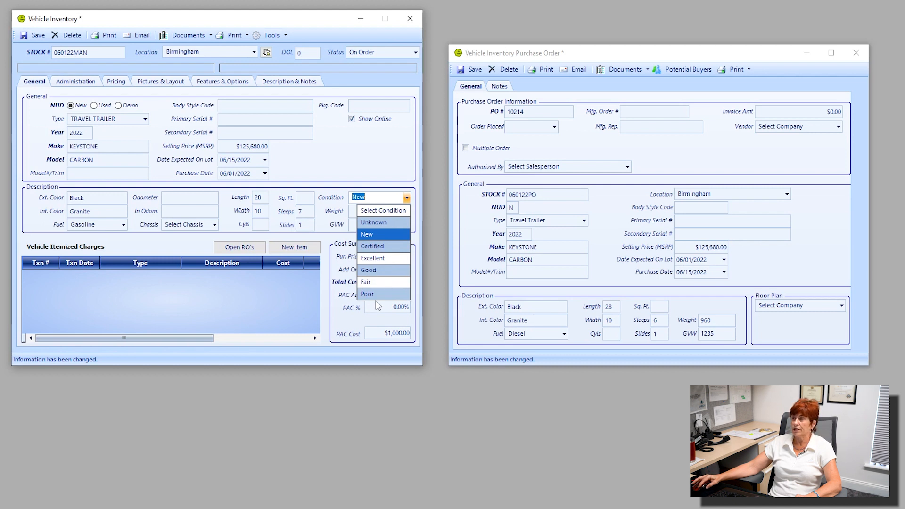
{"action": "left_click", "coordinate": [369, 232]}
{"action": "left_click", "coordinate": [370, 212]}
{"action": "type", "text": "960"}
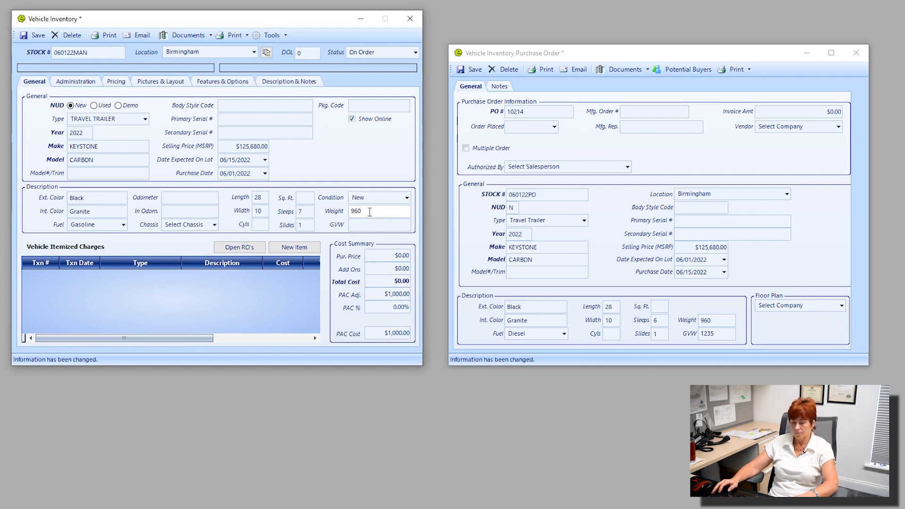
{"action": "key", "text": "Tab"}
{"action": "type", "text": "123"}
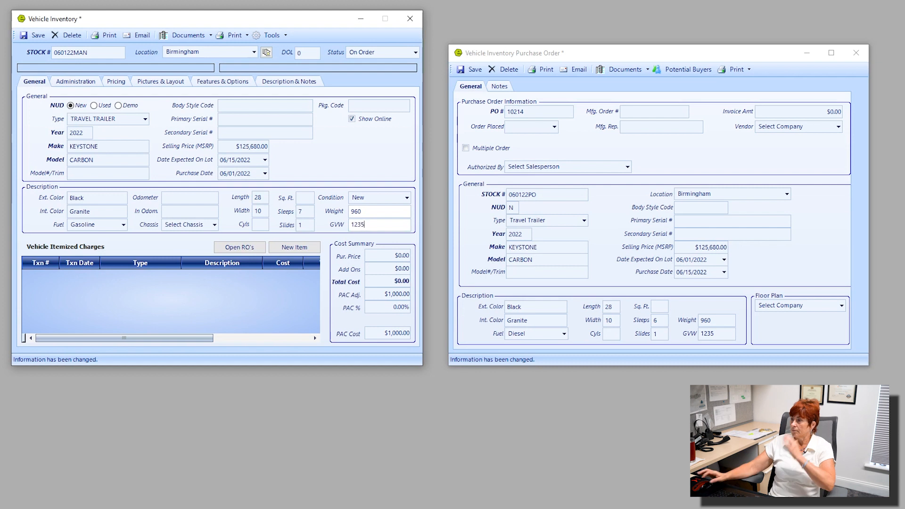
{"action": "type", "text": "5"}
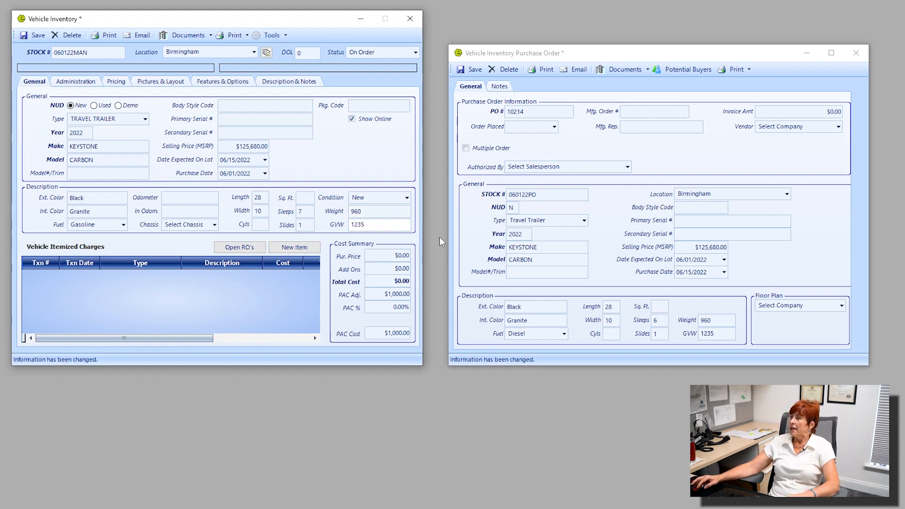
Mark the inventory purchase order as a multiple order for 3 units, leaving the model number/trim blank.
{"action": "left_click", "coordinate": [557, 275]}
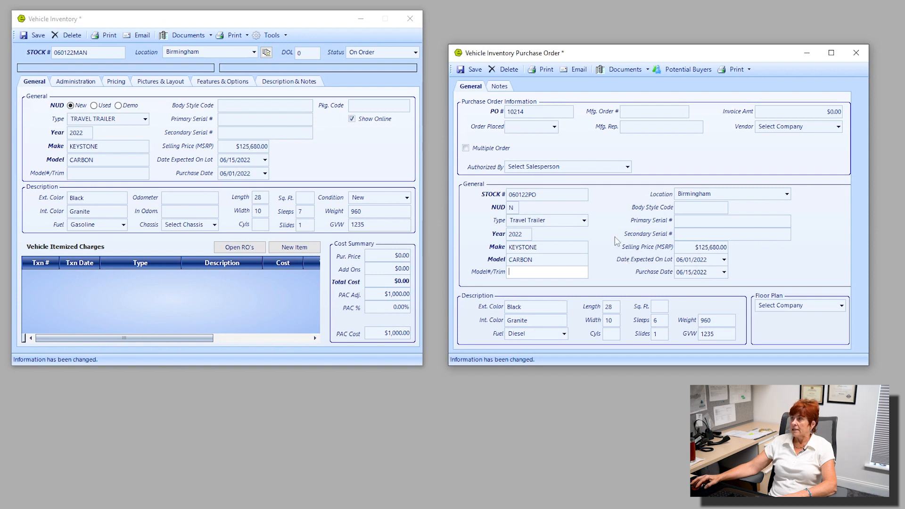
{"action": "left_click", "coordinate": [466, 148]}
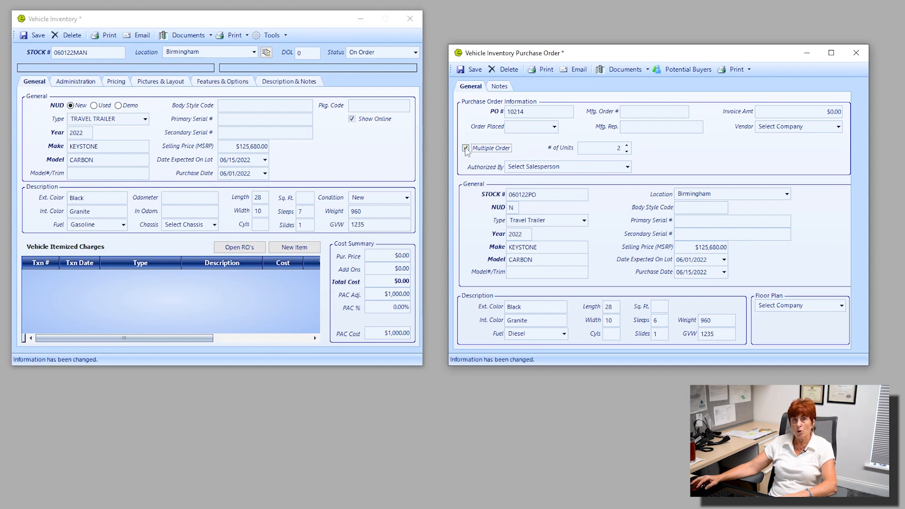
{"action": "left_click", "coordinate": [626, 146]}
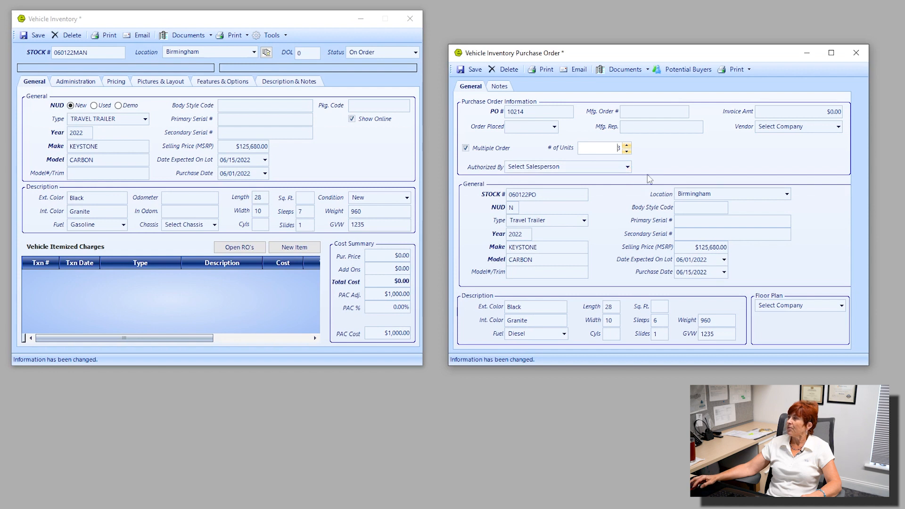
Set the purchase order's invoice amount to $98,230.00 and choose Keystone as the vendor.
{"action": "left_click", "coordinate": [831, 111]}
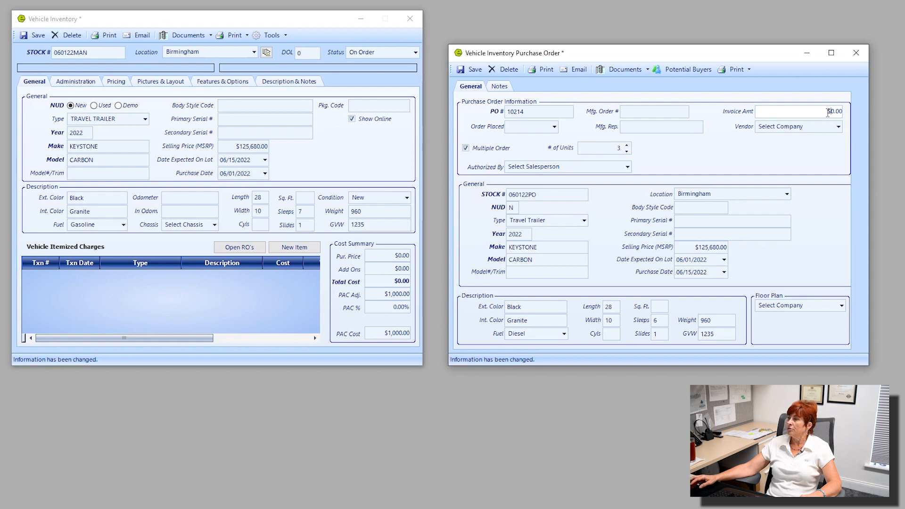
{"action": "type", "text": "9823"}
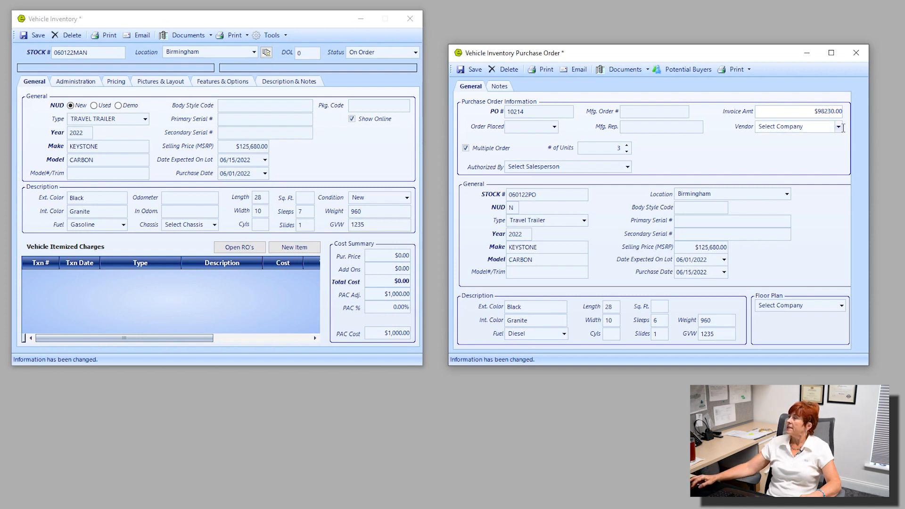
{"action": "left_click", "coordinate": [839, 127]}
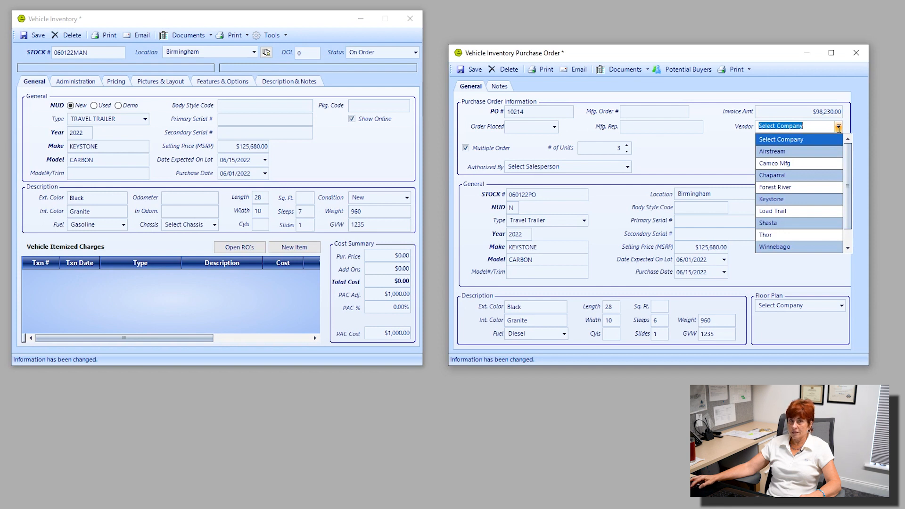
{"action": "left_click", "coordinate": [797, 198]}
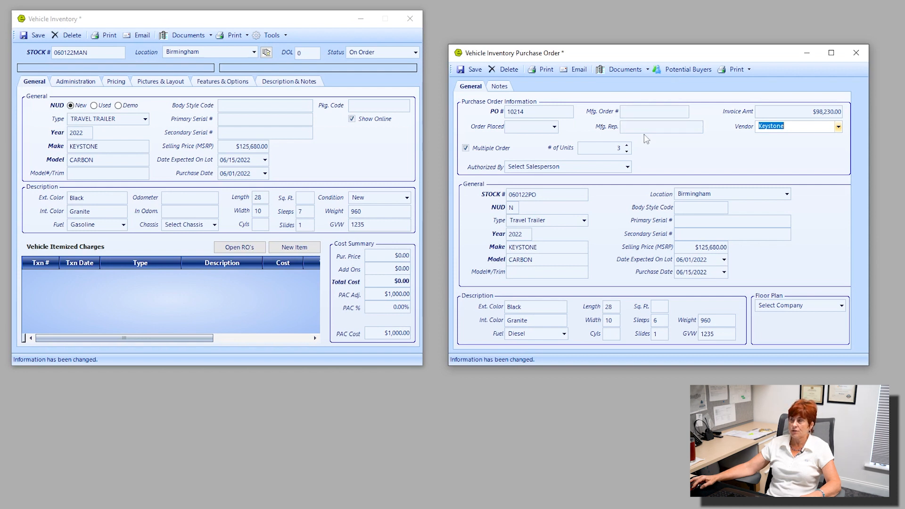
Set the purchase order's Order Placed date to 06/01/2022 and select the authorizing salesperson.
{"action": "double_click", "coordinate": [508, 112]}
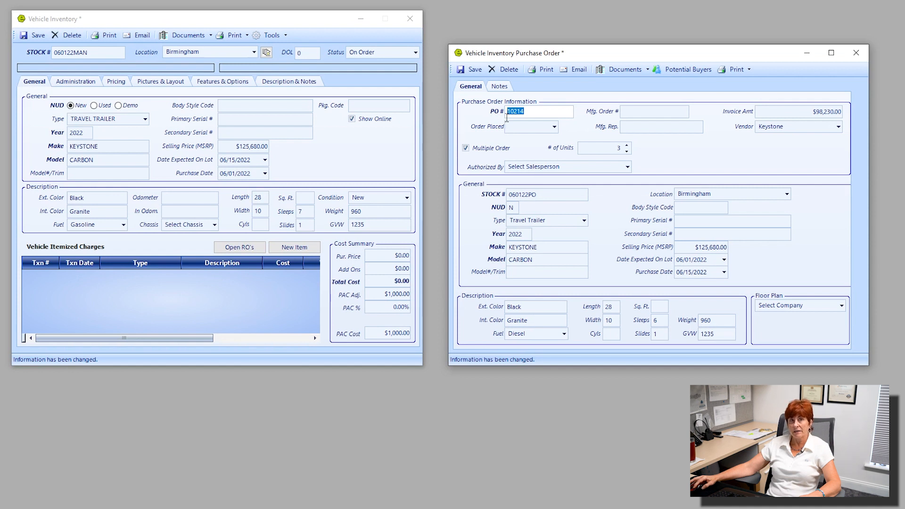
{"action": "left_click", "coordinate": [555, 127]}
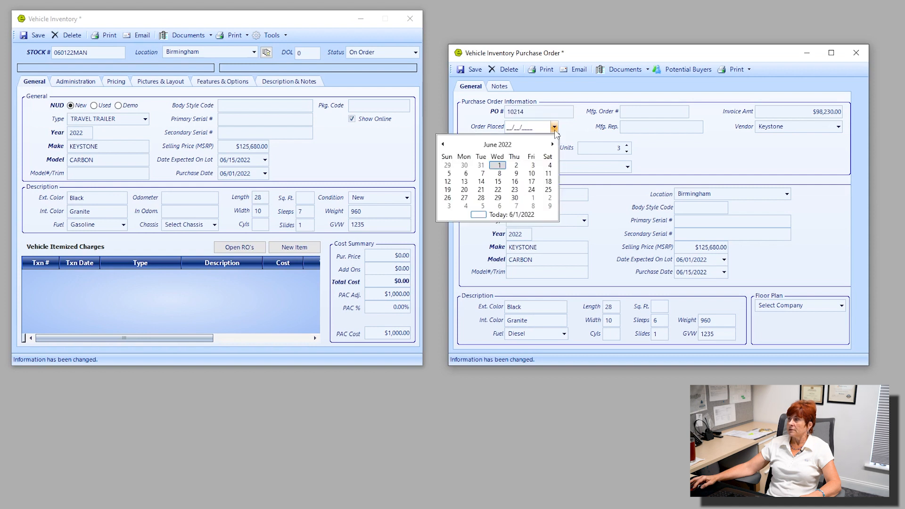
{"action": "left_click", "coordinate": [498, 166]}
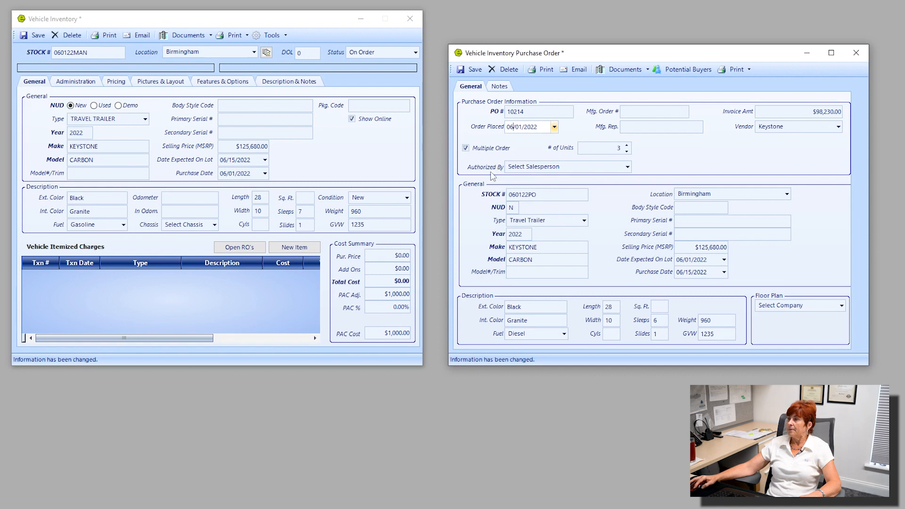
{"action": "left_click", "coordinate": [627, 167]}
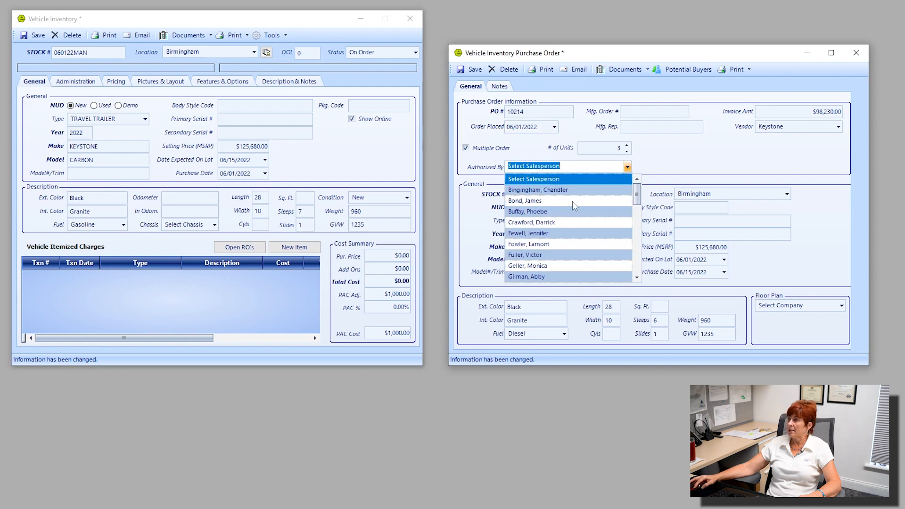
{"action": "left_click", "coordinate": [558, 236]}
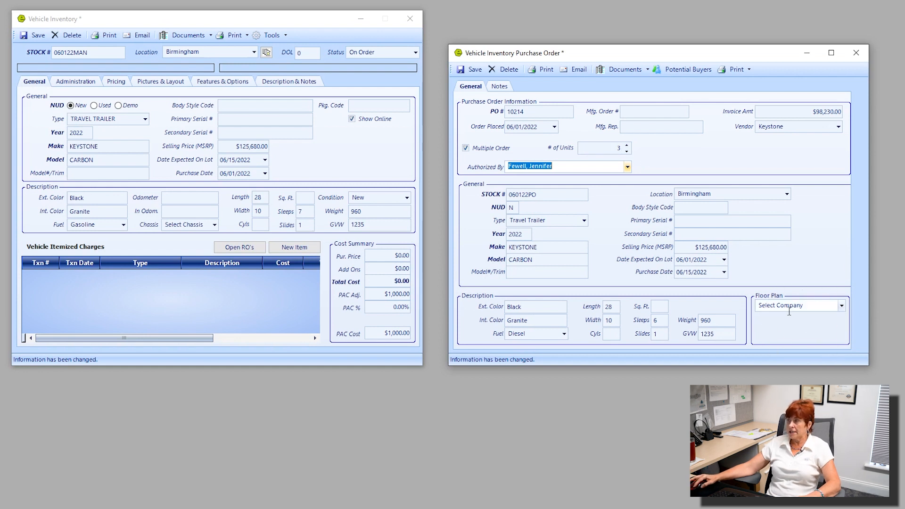
Choose Capital Investment Partners as the purchase order's floor plan company and view the floor plan section of the manual inventory record.
{"action": "left_click", "coordinate": [843, 307]}
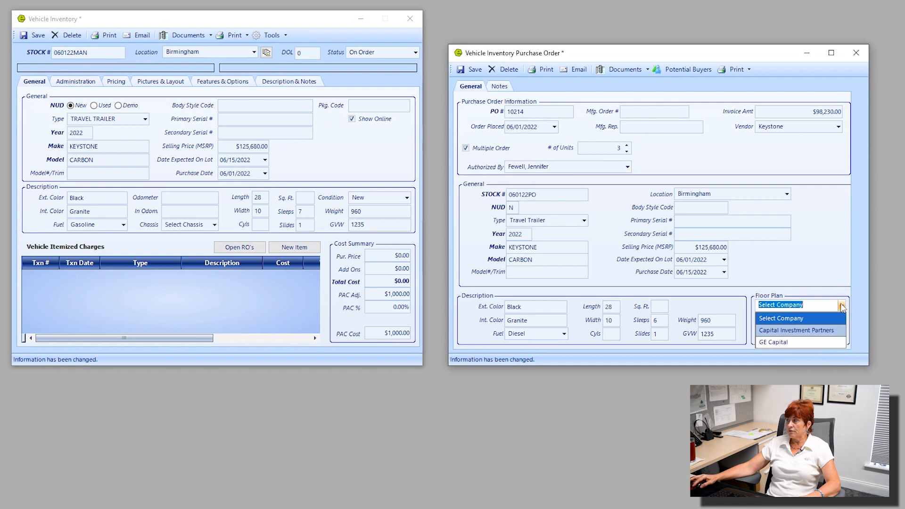
{"action": "left_click", "coordinate": [786, 337]}
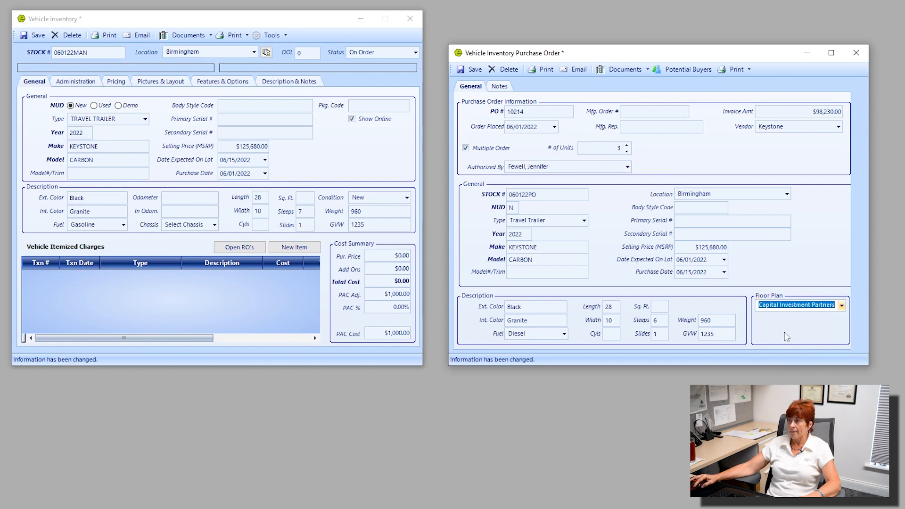
{"action": "left_click", "coordinate": [89, 84]}
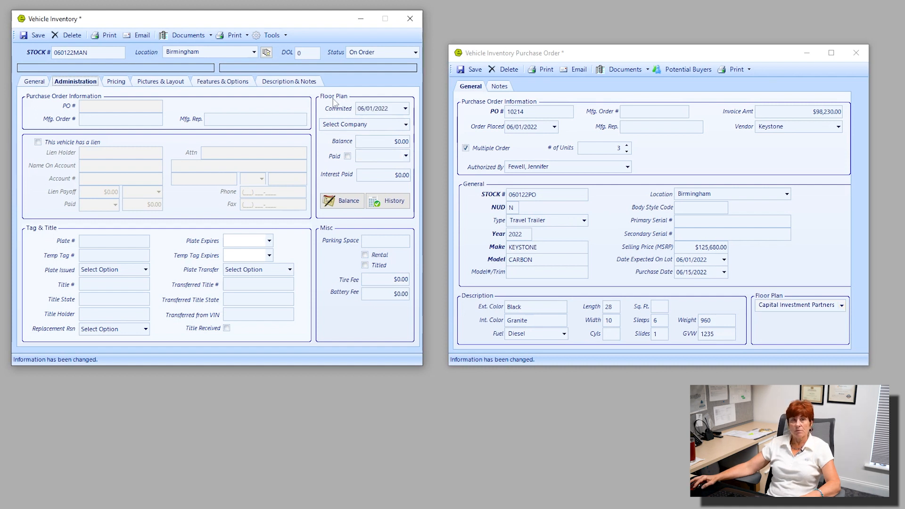
{"action": "left_click", "coordinate": [35, 82]}
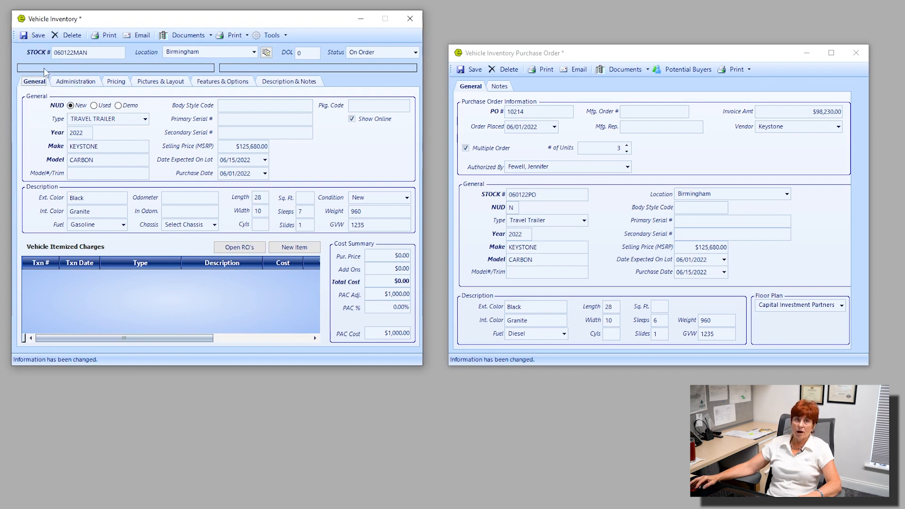
{"action": "mouse_move", "coordinate": [46, 71]}
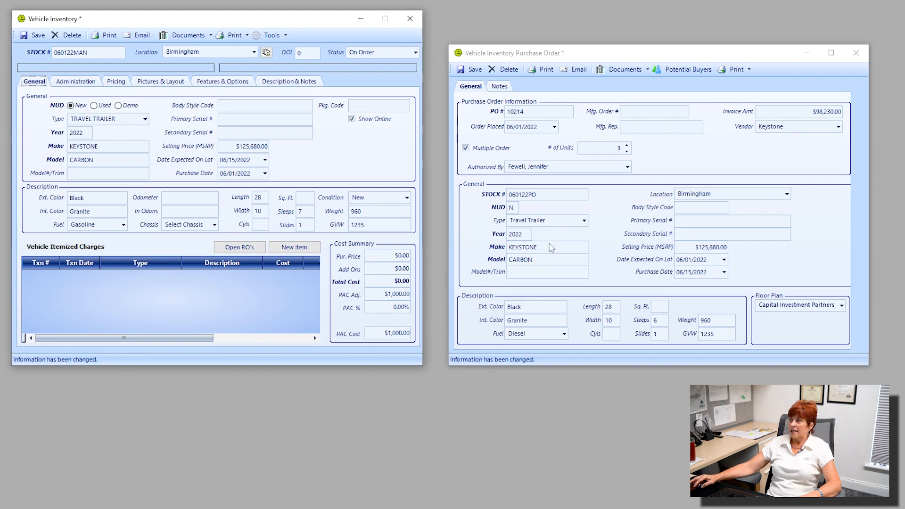
Save the multi-unit inventory purchase order and acknowledge the creation message.
{"action": "left_click", "coordinate": [475, 69]}
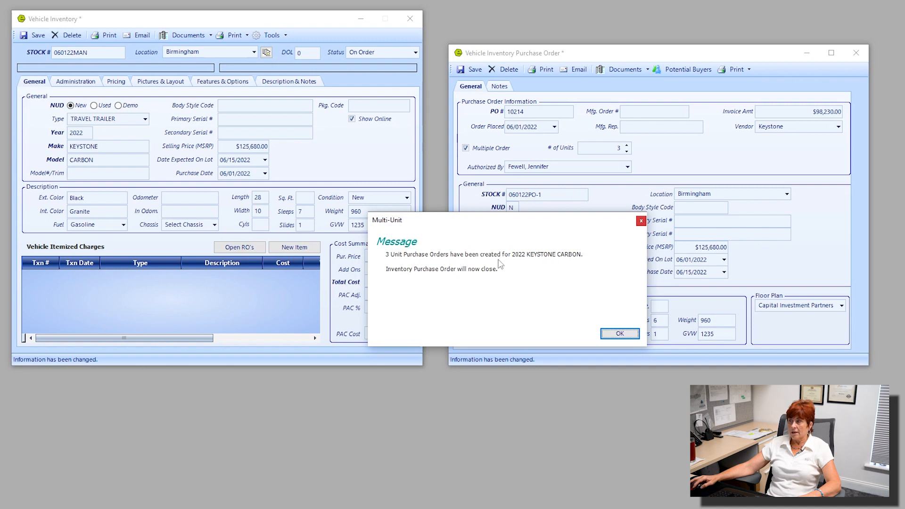
{"action": "key", "text": "ctrl"}
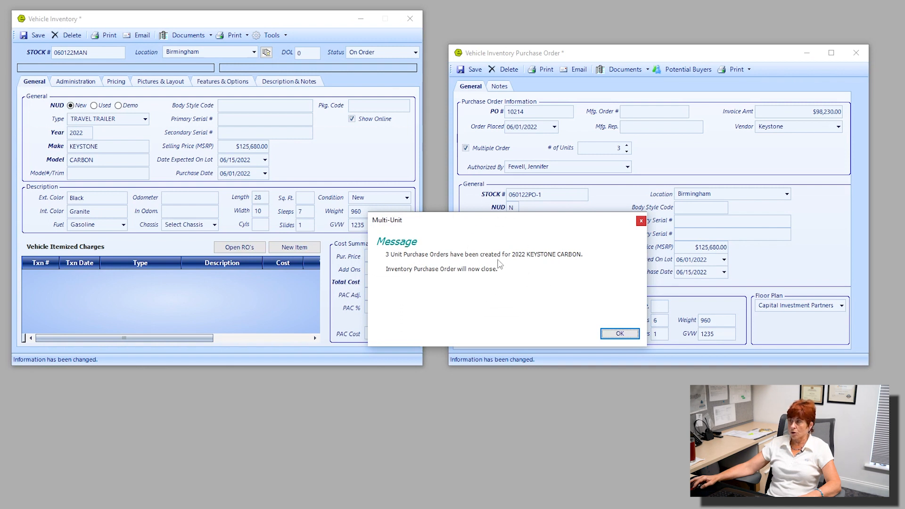
{"action": "key", "text": "ctrl"}
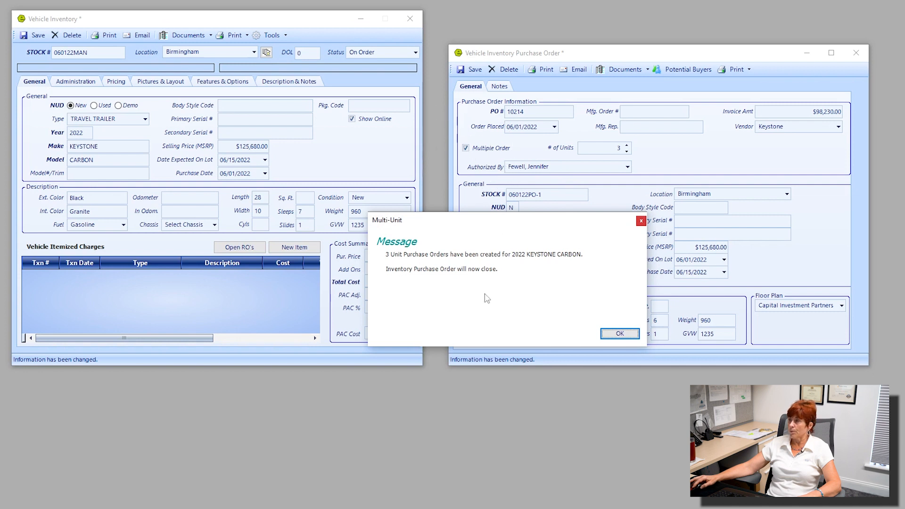
{"action": "left_click", "coordinate": [620, 334]}
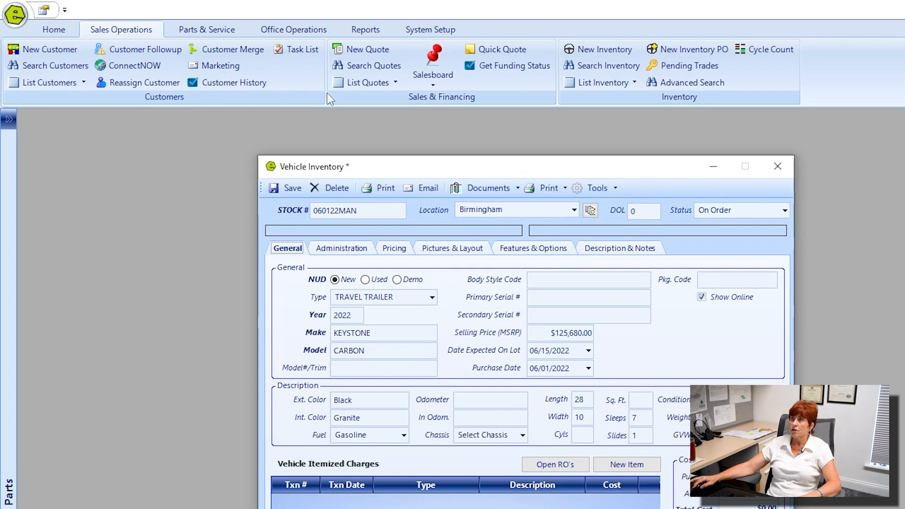
Search the Birmingham inventory and move the MSRP column in front of Year and the Is Online column in front of Clearance.
{"action": "left_click", "coordinate": [605, 66]}
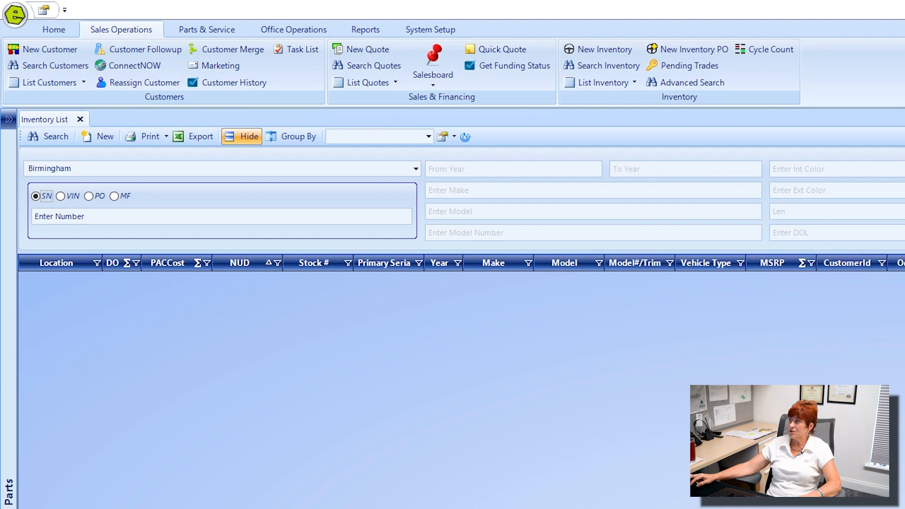
{"action": "left_click", "coordinate": [42, 135]}
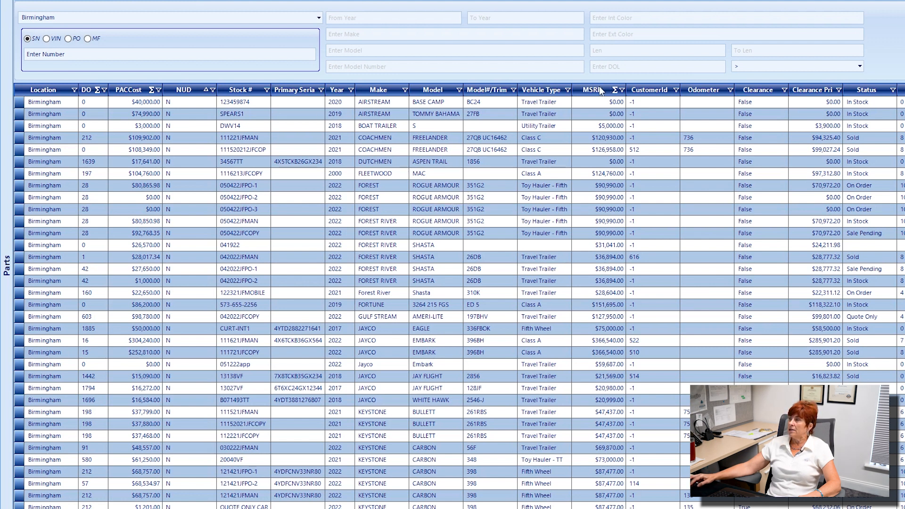
{"action": "left_click_drag", "start_coordinate": [601, 94], "coordinate": [328, 95]}
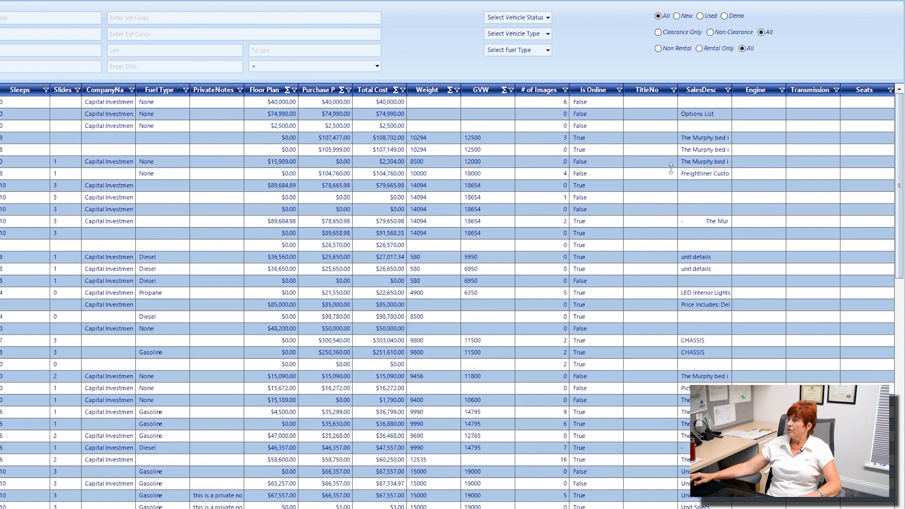
{"action": "left_click_drag", "start_coordinate": [593, 91], "coordinate": [315, 90]}
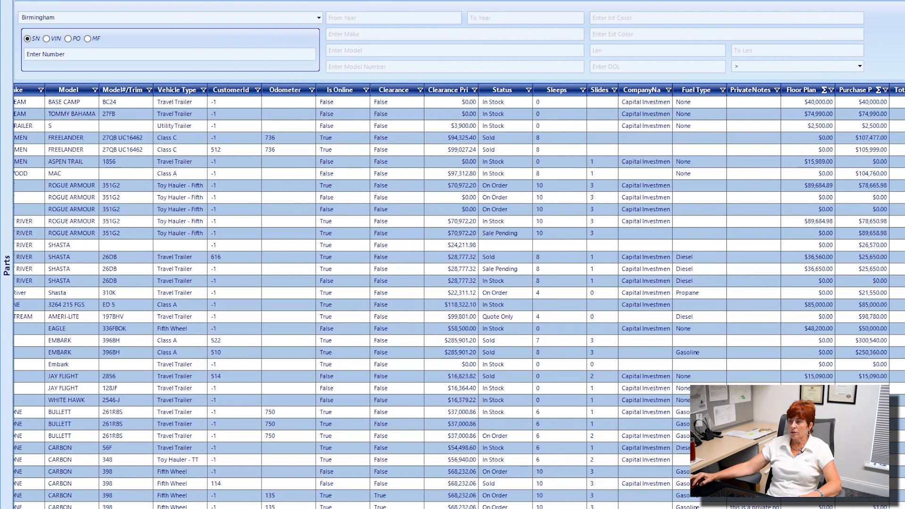
{"action": "scroll", "coordinate": [453, 297], "scroll_direction": "left", "scroll_amount": 9}
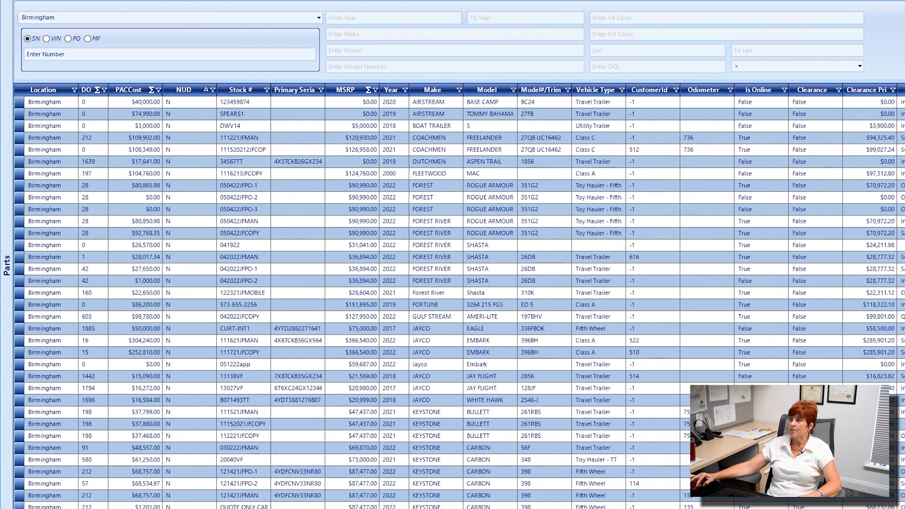
Filter the inventory list to make KEYSTONE and model CARBON.
{"action": "left_click", "coordinate": [460, 90]}
{"action": "scroll", "coordinate": [425, 152], "scroll_direction": "down", "scroll_amount": 3}
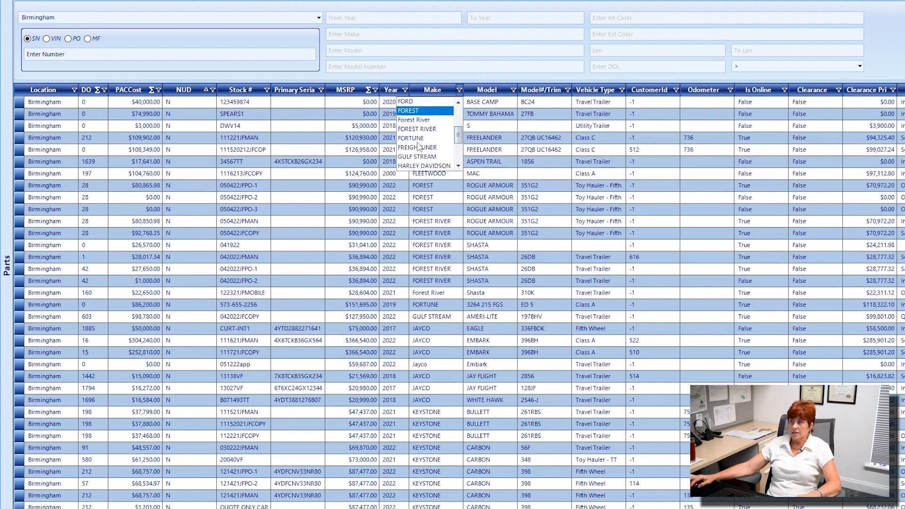
{"action": "scroll", "coordinate": [419, 146], "scroll_direction": "down", "scroll_amount": 1}
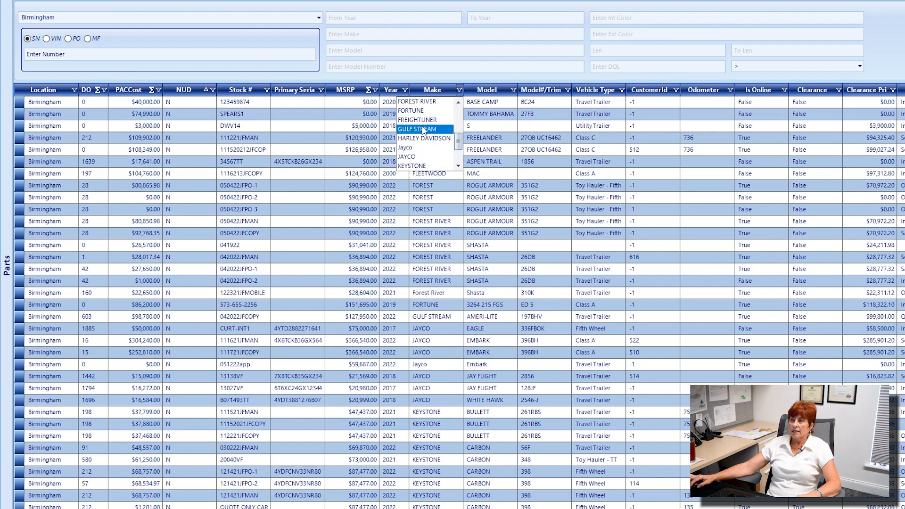
{"action": "left_click", "coordinate": [423, 167]}
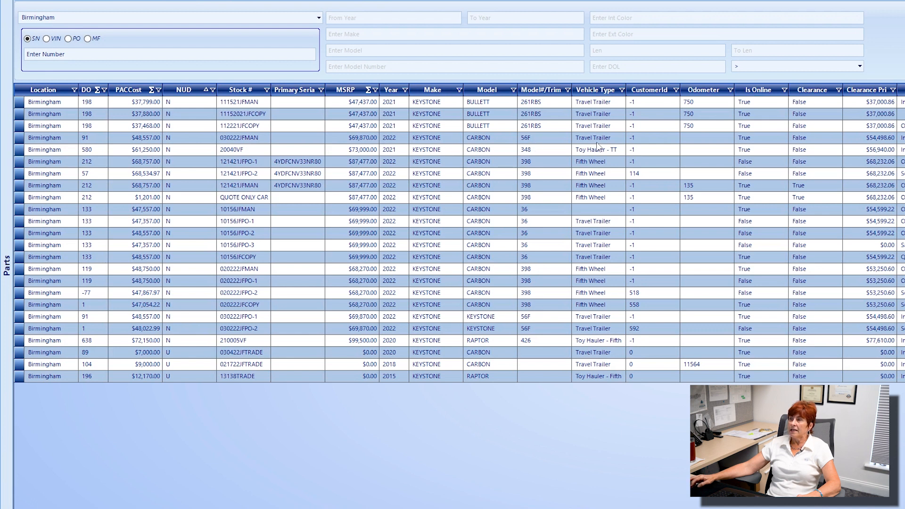
{"action": "left_click", "coordinate": [513, 94]}
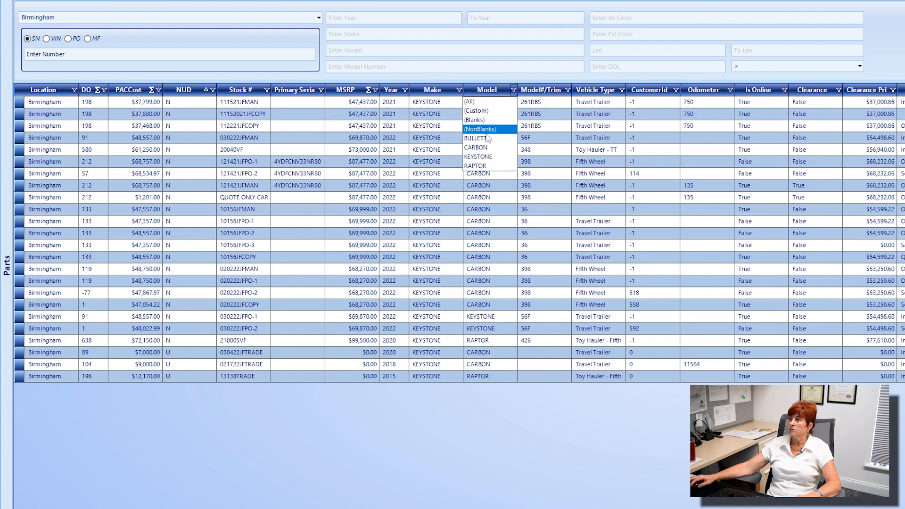
{"action": "left_click", "coordinate": [487, 151]}
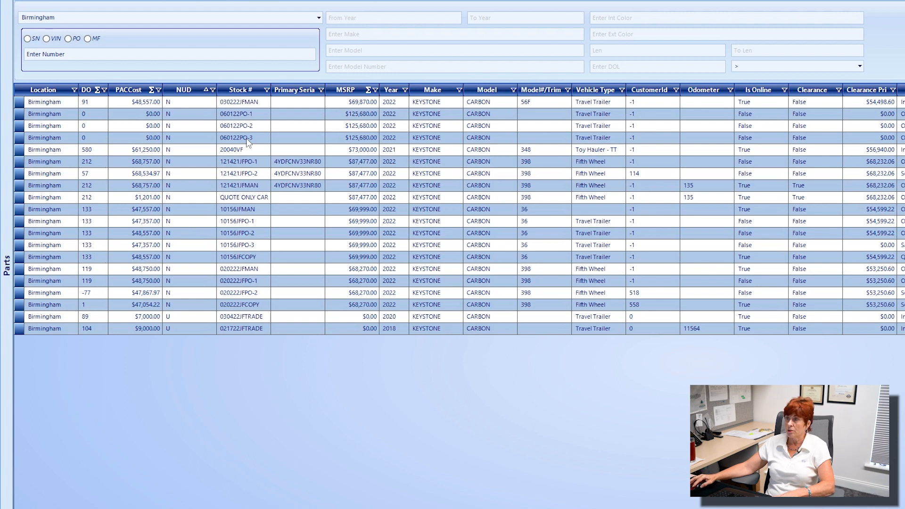
Open inventory record 060122PO-1, place it side by side with manual record 060122MAN, and highlight its stock number for comparison.
{"action": "double_click", "coordinate": [252, 114]}
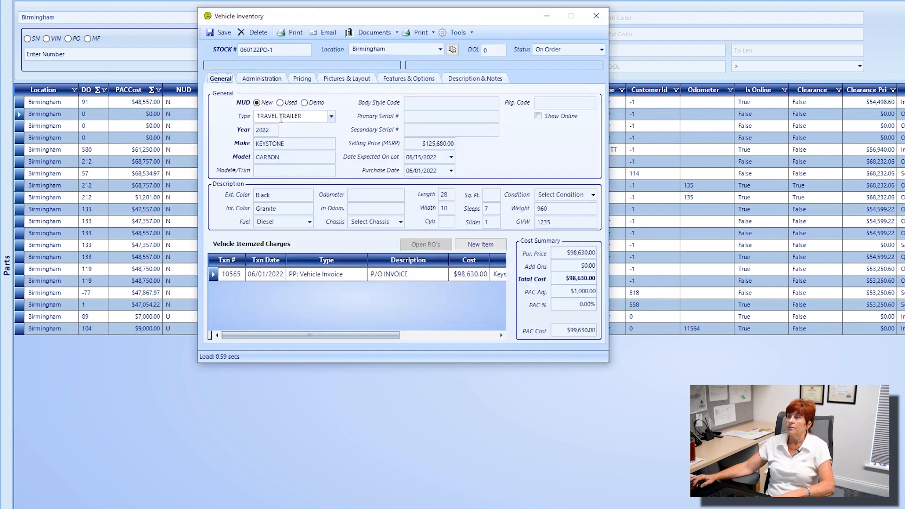
{"action": "key", "text": "Escape"}
{"action": "key", "text": "Escape"}
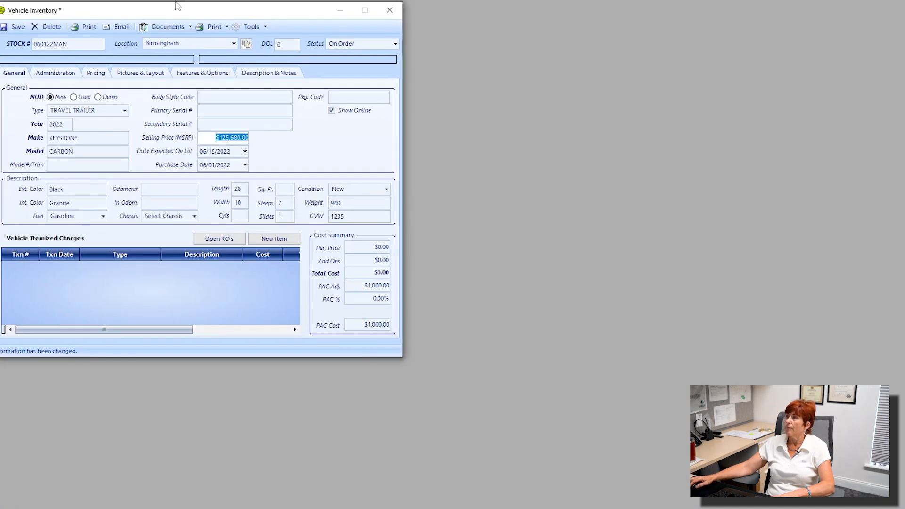
{"action": "left_click_drag", "start_coordinate": [178, 6], "coordinate": [665, 30]}
{"action": "left_click_drag", "start_coordinate": [188, 73], "coordinate": [308, 35]}
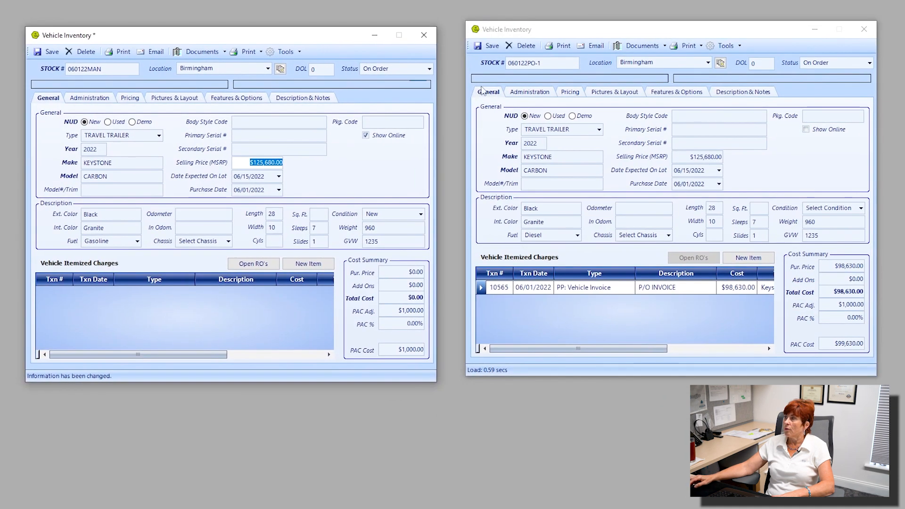
{"action": "left_click_drag", "start_coordinate": [547, 63], "coordinate": [517, 63]}
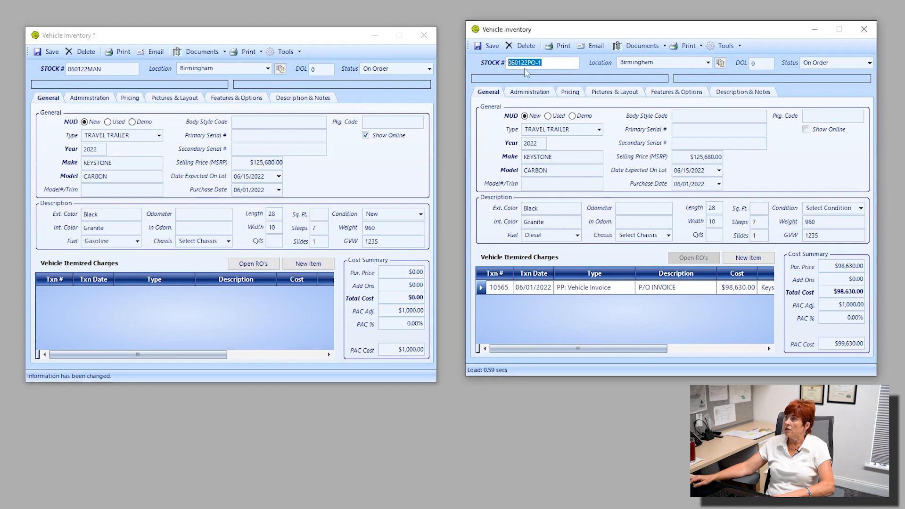
Highlight the stock number endings of records 060122PO-1 and 060122MAN to compare how each vehicle is identified.
{"action": "left_click", "coordinate": [553, 60]}
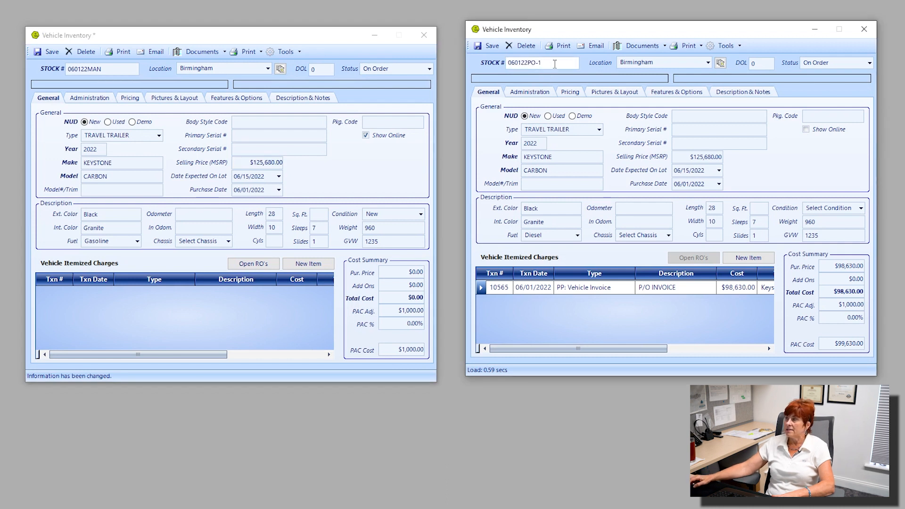
{"action": "double_click", "coordinate": [539, 63]}
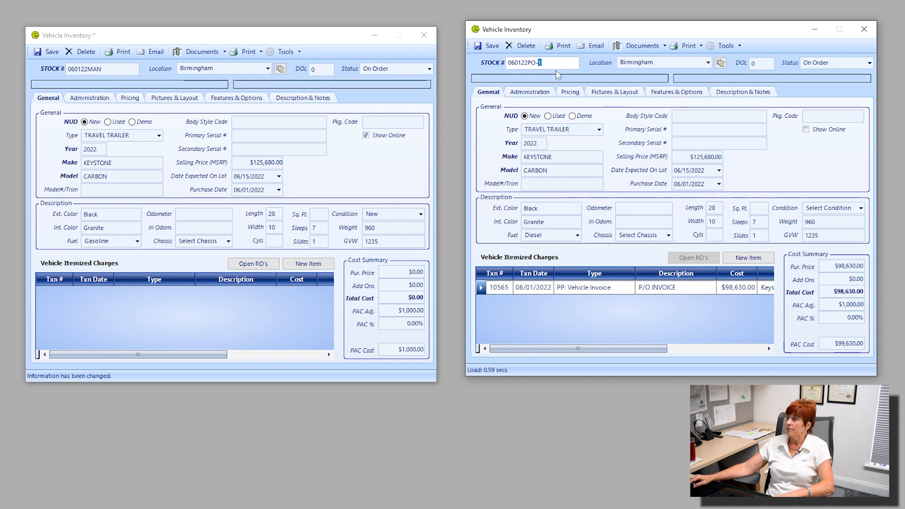
{"action": "left_click", "coordinate": [110, 71]}
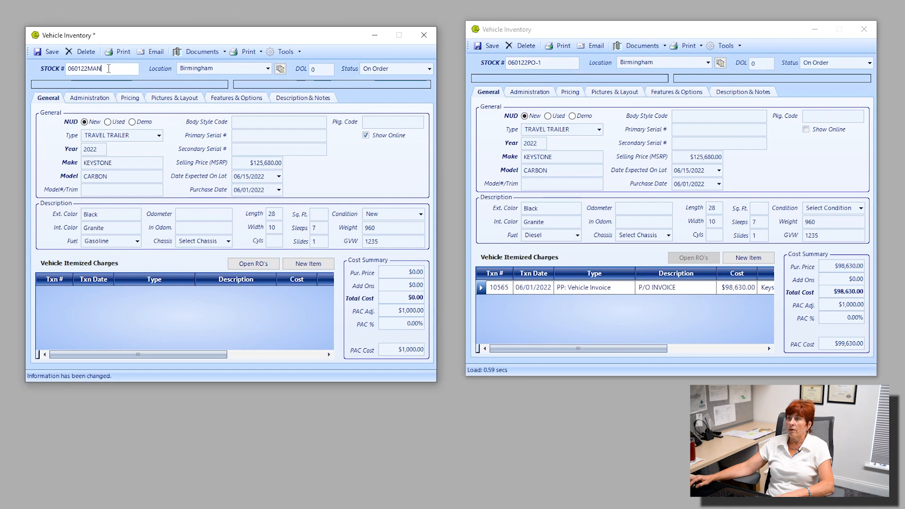
{"action": "left_click_drag", "start_coordinate": [106, 69], "coordinate": [88, 69]}
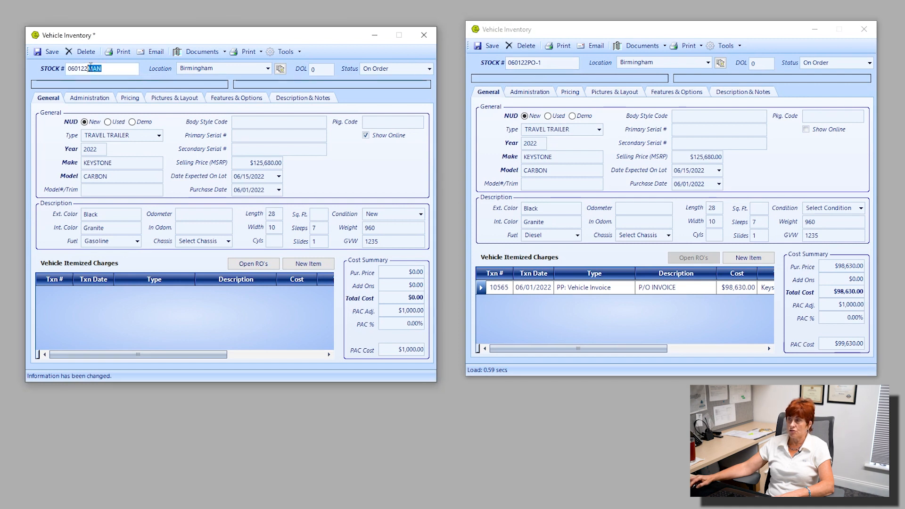
Align the 060122MAN window beside the 060122PO-1 window and add a new vehicle itemized charge to 060122MAN.
{"action": "left_click_drag", "start_coordinate": [284, 39], "coordinate": [301, 32]}
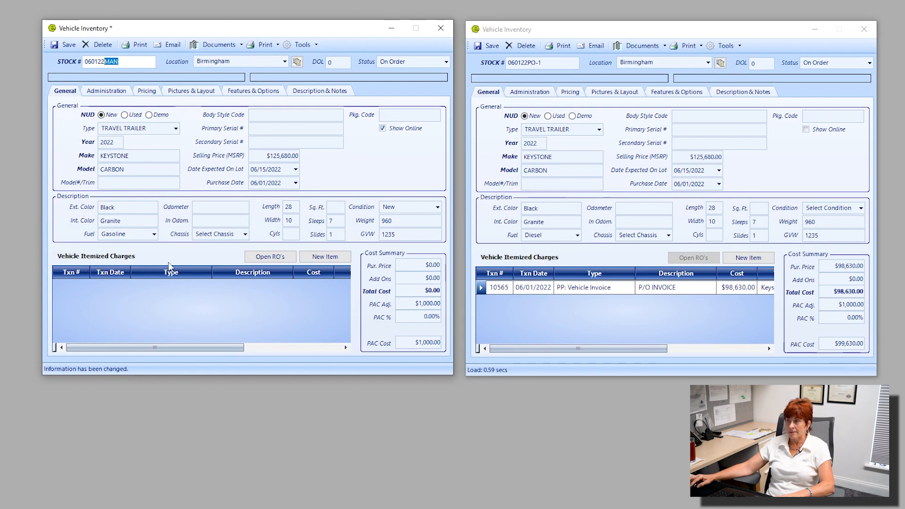
{"action": "left_click", "coordinate": [333, 258]}
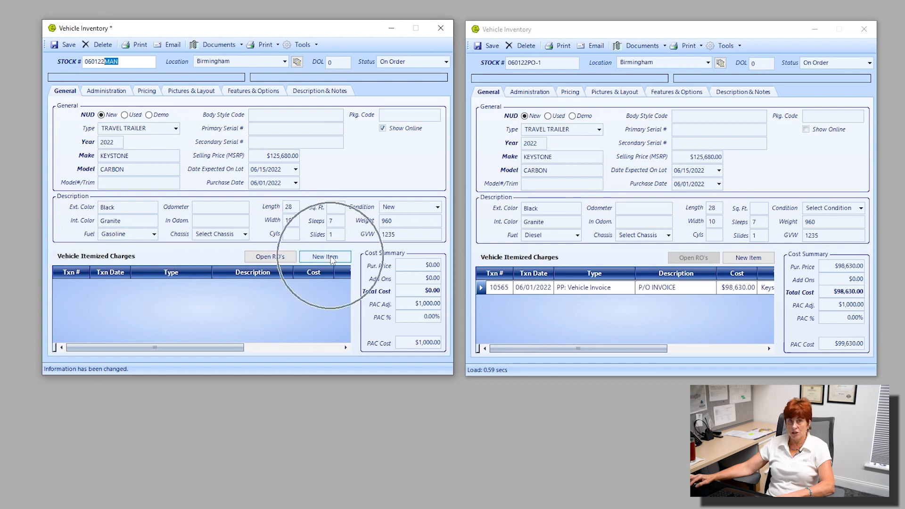
{"action": "left_click", "coordinate": [331, 259]}
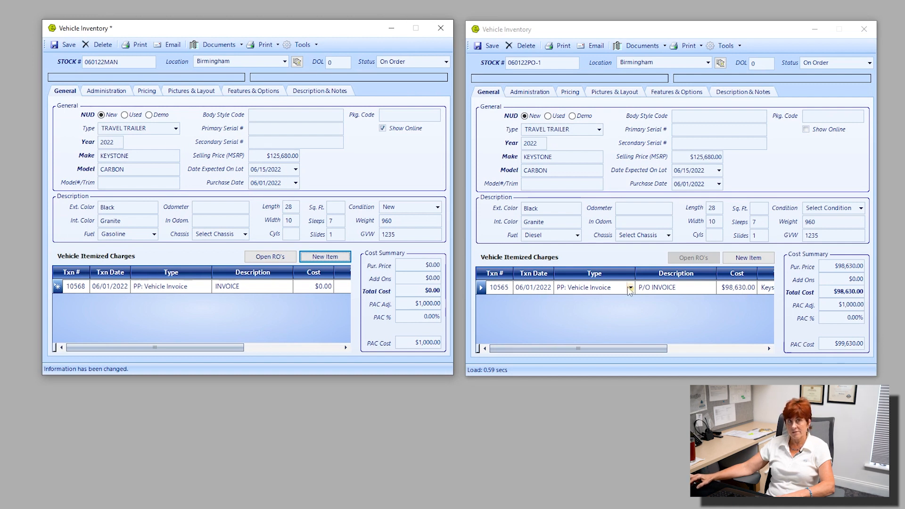
Change the description of the Vehicle Invoice charge on record 060122PO-1 to "vehicle cost invoice".
{"action": "left_click", "coordinate": [563, 294]}
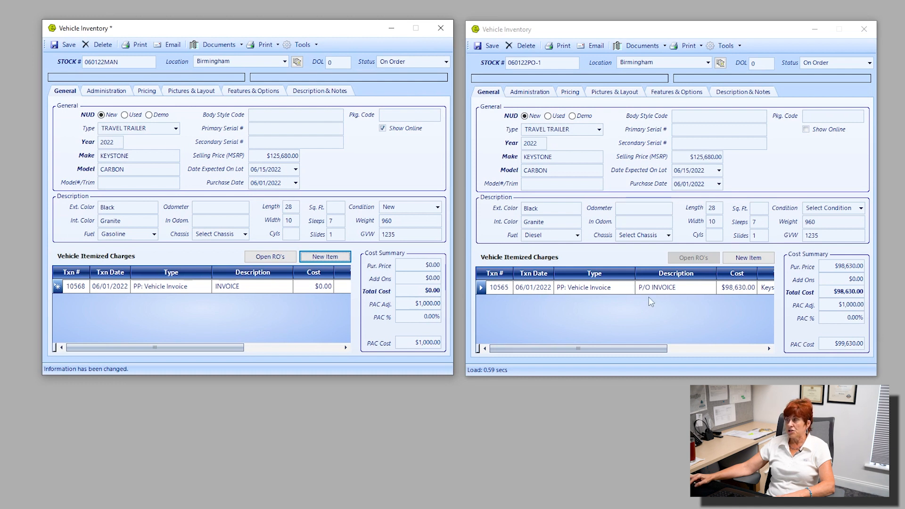
{"action": "left_click", "coordinate": [681, 289]}
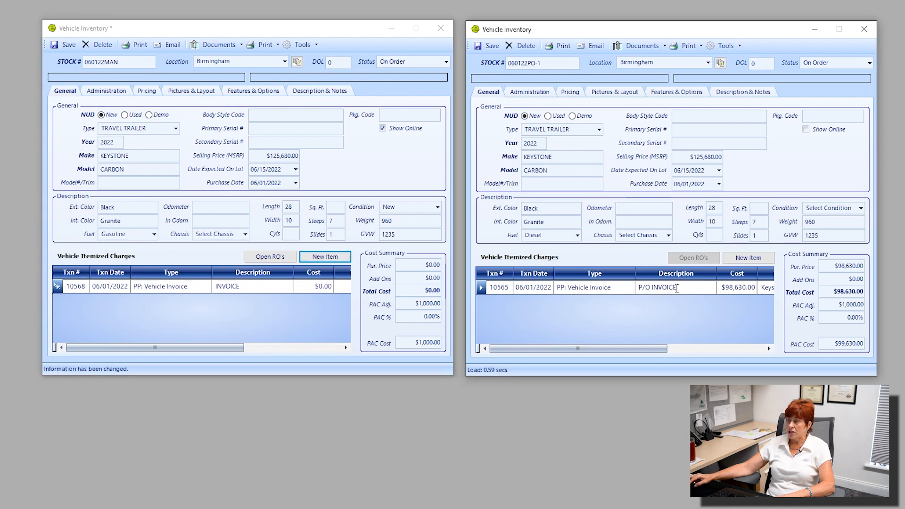
{"action": "left_click_drag", "start_coordinate": [678, 289], "coordinate": [616, 283]}
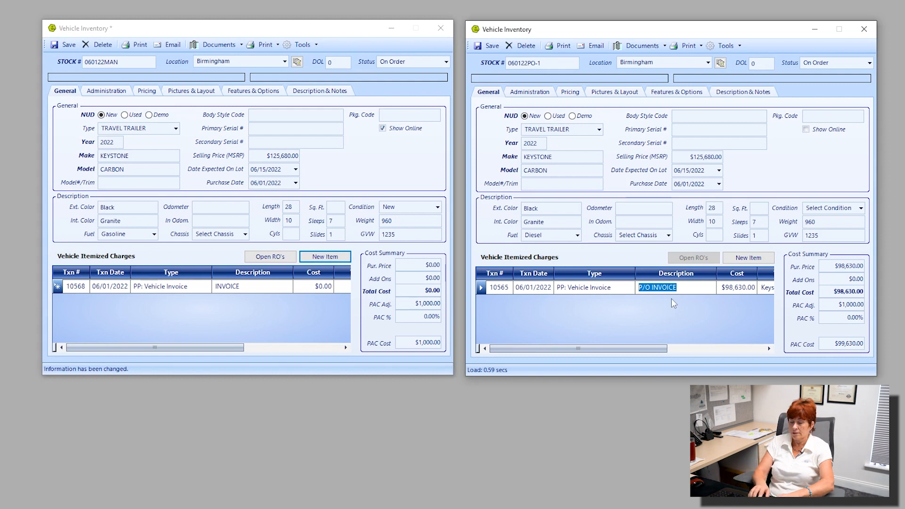
{"action": "type", "text": "vehicle coste"}
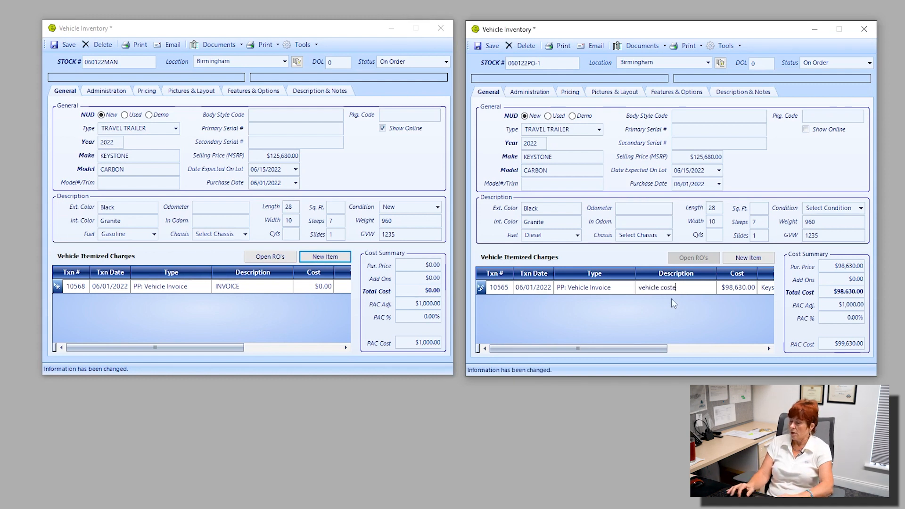
{"action": "key", "text": "BackSpace"}
{"action": "type", "text": "invoice"}
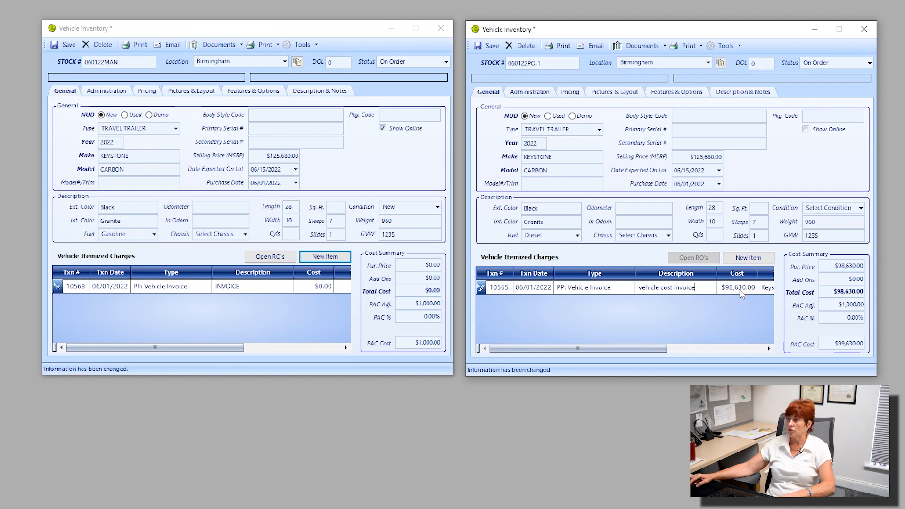
Copy the "vehicle cost invoice" description from 060122PO-1 over the description of the invoice charge on 060122MAN.
{"action": "left_click_drag", "start_coordinate": [697, 288], "coordinate": [634, 287]}
{"action": "key", "text": "ctrl+c"}
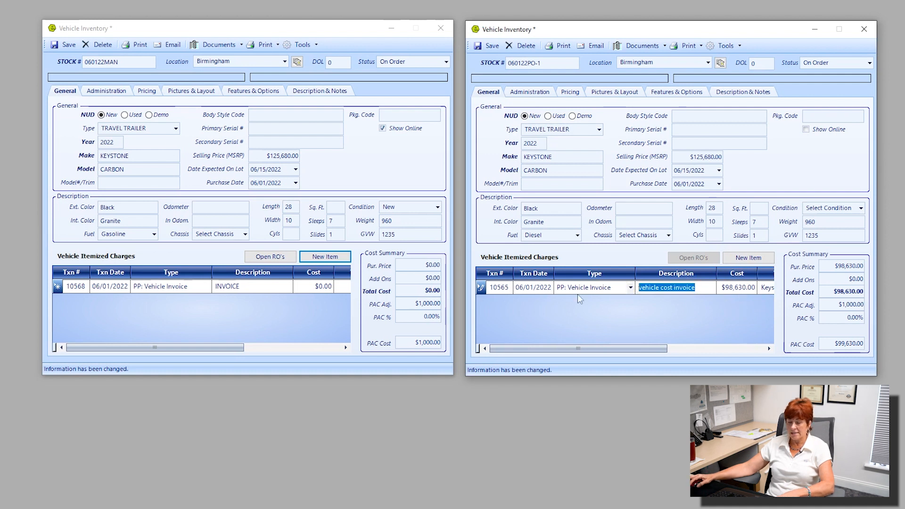
{"action": "left_click", "coordinate": [276, 288]}
{"action": "double_click", "coordinate": [247, 286]}
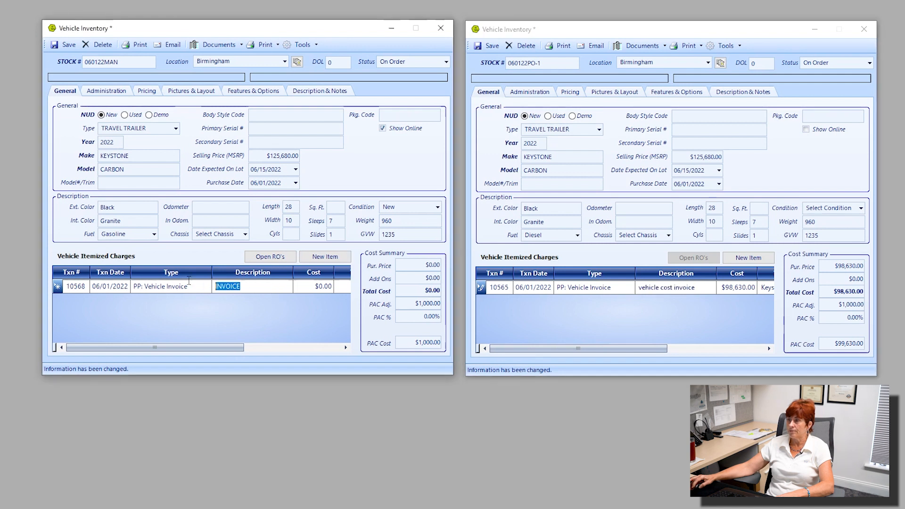
{"action": "key", "text": "ctrl+v"}
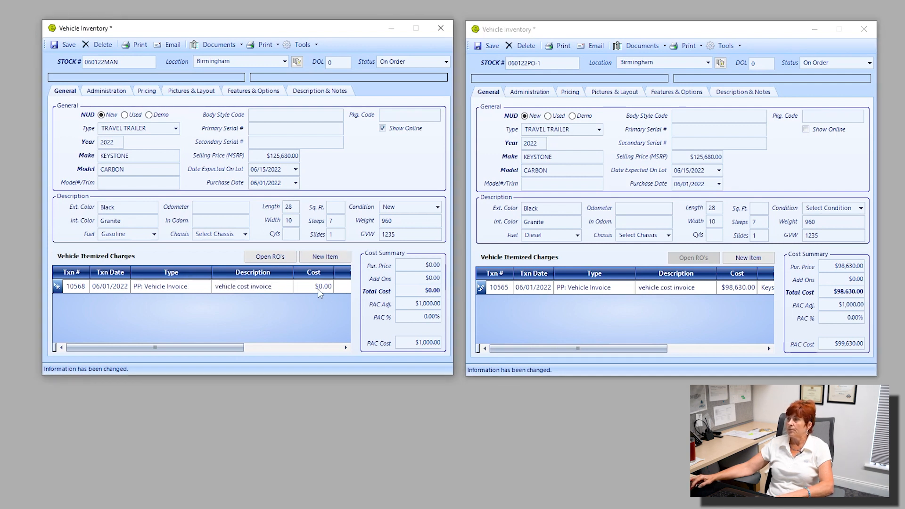
Copy the 98630.00 cost from the invoice charge on 060122PO-1 into the invoice charge on 060122MAN.
{"action": "left_click", "coordinate": [724, 289]}
{"action": "key", "text": "ctrl+c"}
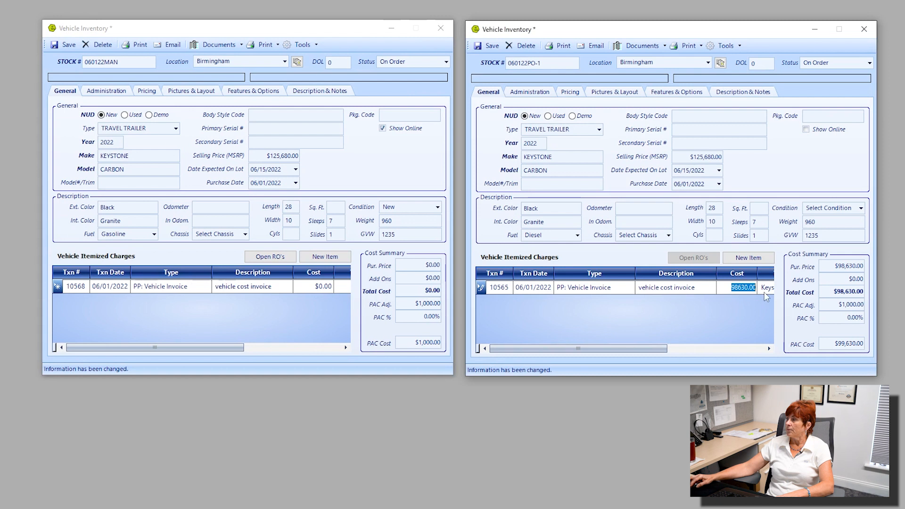
{"action": "left_click", "coordinate": [316, 289]}
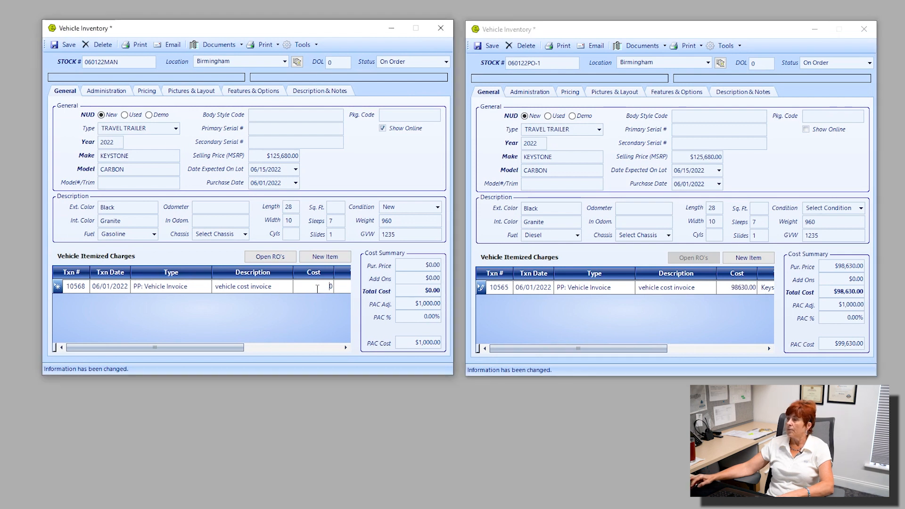
{"action": "key", "text": "ctrl+v"}
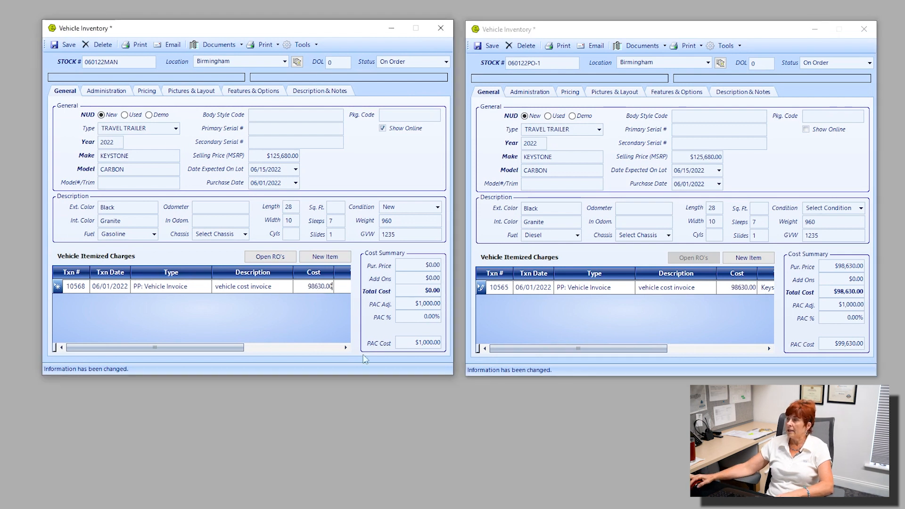
Assign Keystone as the vendor of the invoice charge on 060122MAN, matching the charge on 060122PO-1.
{"action": "left_click_drag", "start_coordinate": [220, 347], "coordinate": [356, 369]}
{"action": "left_click_drag", "start_coordinate": [626, 357], "coordinate": [726, 363]}
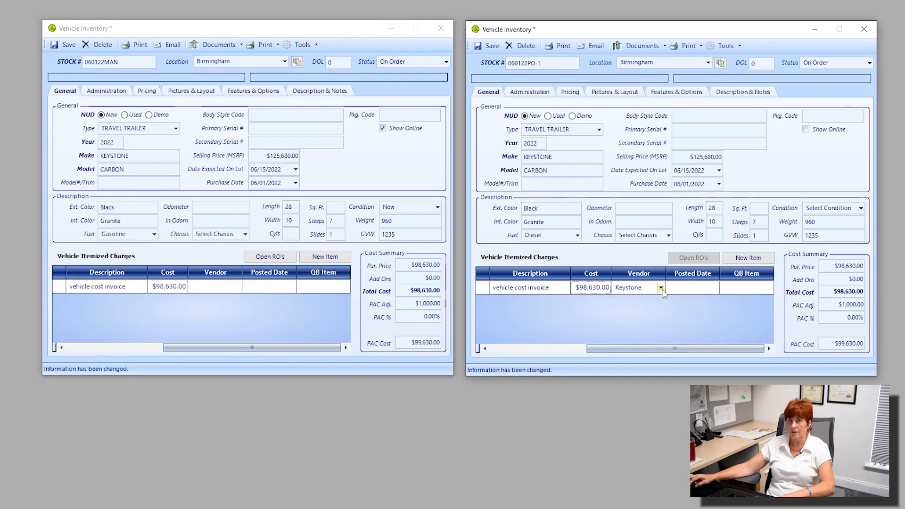
{"action": "left_click", "coordinate": [662, 288]}
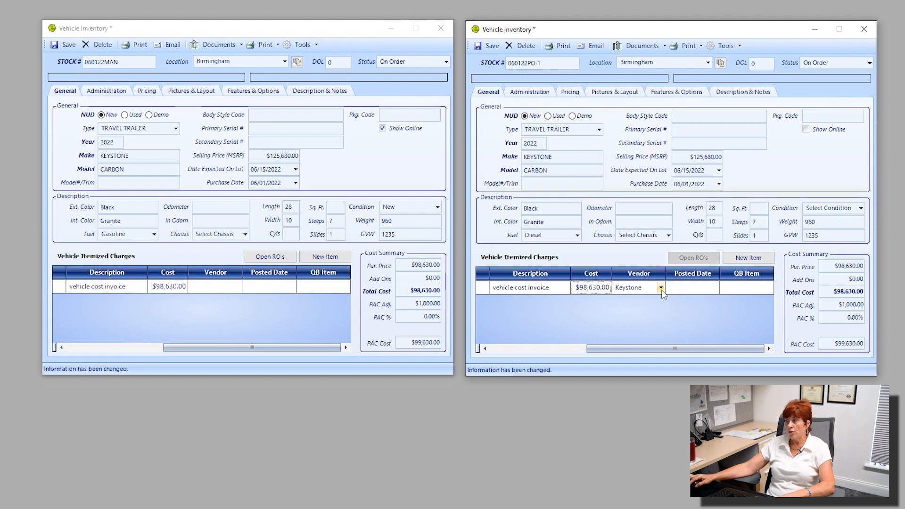
{"action": "left_click", "coordinate": [661, 288]}
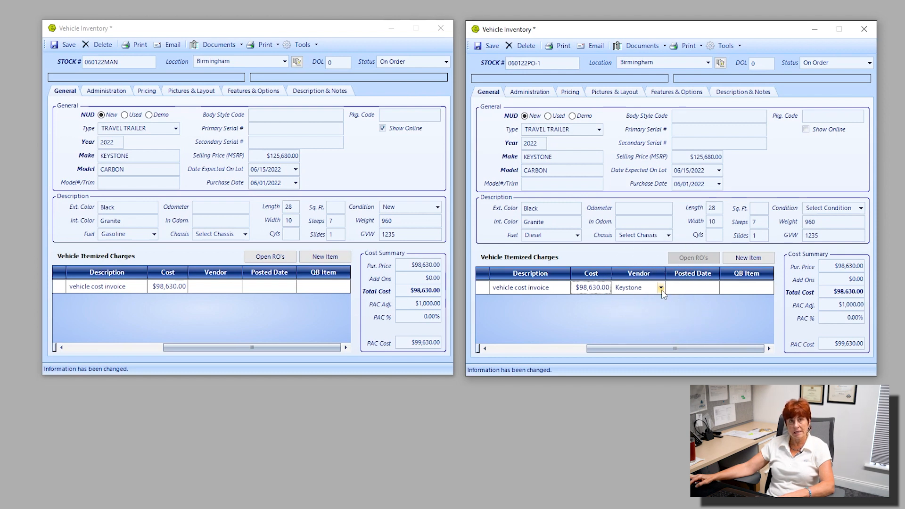
{"action": "left_click", "coordinate": [237, 286]}
{"action": "left_click", "coordinate": [237, 287]}
{"action": "scroll", "coordinate": [181, 365], "scroll_direction": "down", "scroll_amount": 4}
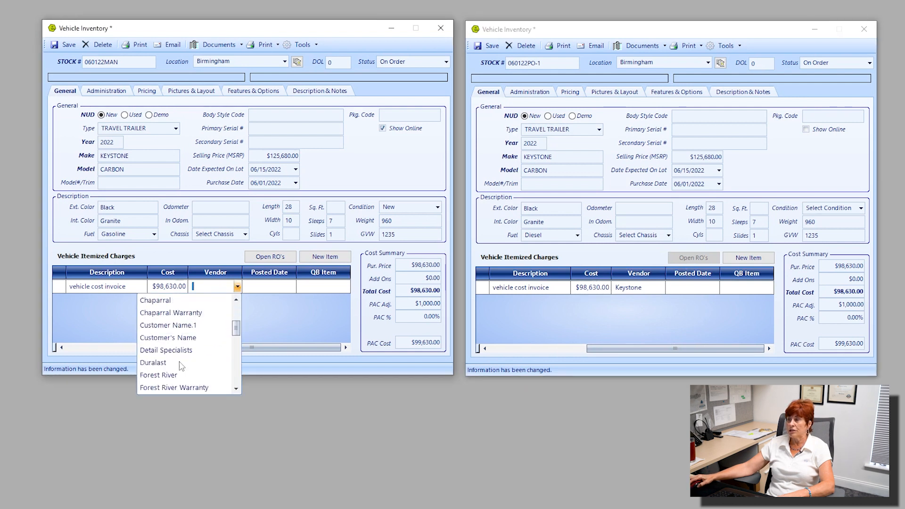
{"action": "scroll", "coordinate": [179, 368], "scroll_direction": "down", "scroll_amount": 1}
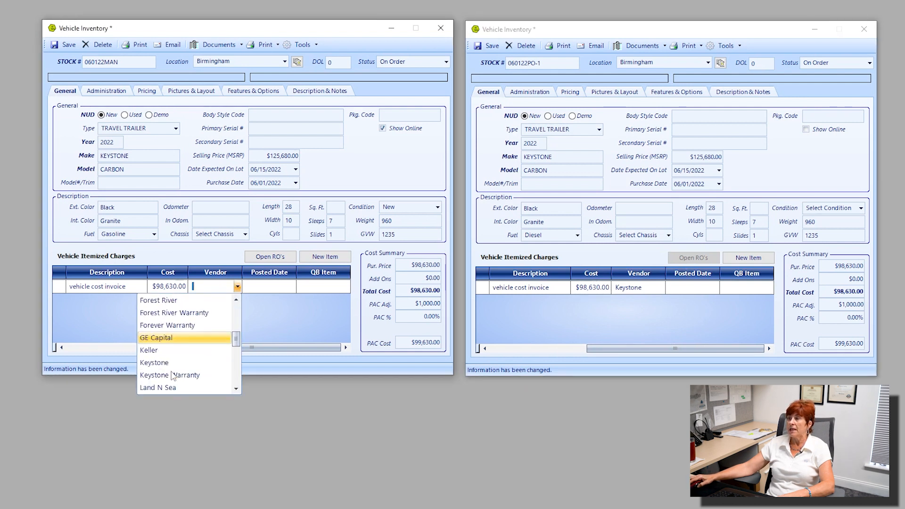
{"action": "left_click", "coordinate": [180, 364]}
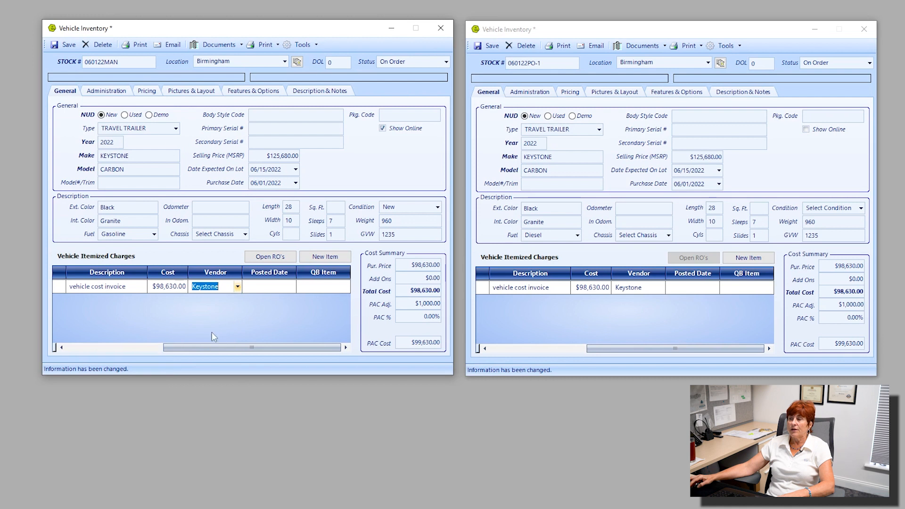
{"action": "left_click", "coordinate": [209, 289]}
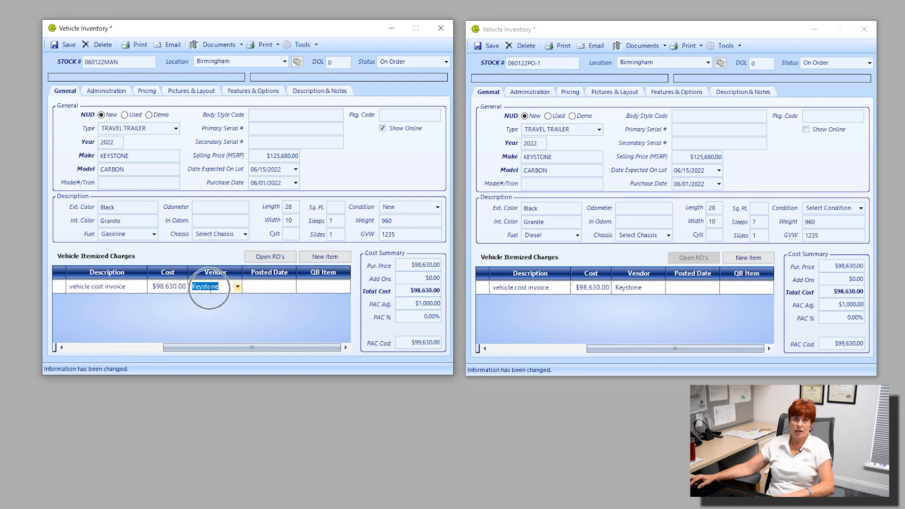
{"action": "key", "text": "ctrl"}
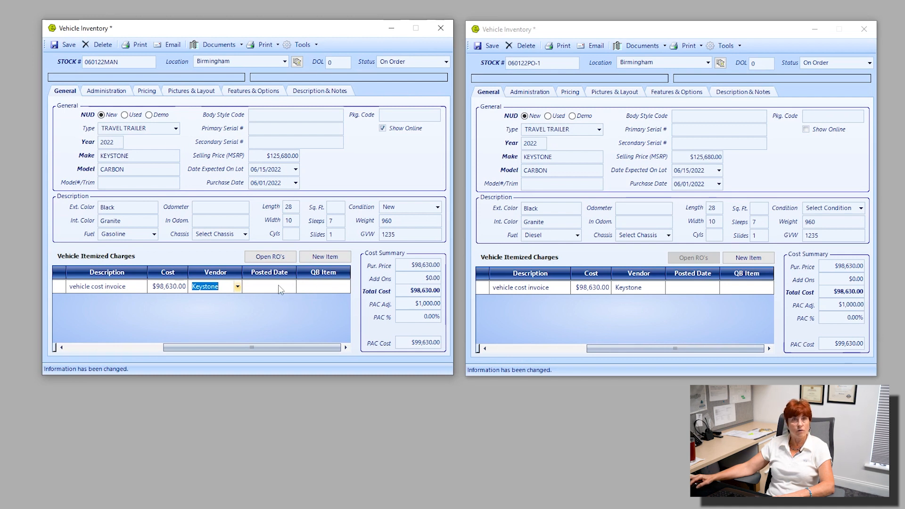
Add a second itemized charge to 060122MAN with type AC: Transportation and description "transportation".
{"action": "left_click_drag", "start_coordinate": [279, 347], "coordinate": [180, 349]}
{"action": "left_click_drag", "start_coordinate": [595, 349], "coordinate": [492, 352]}
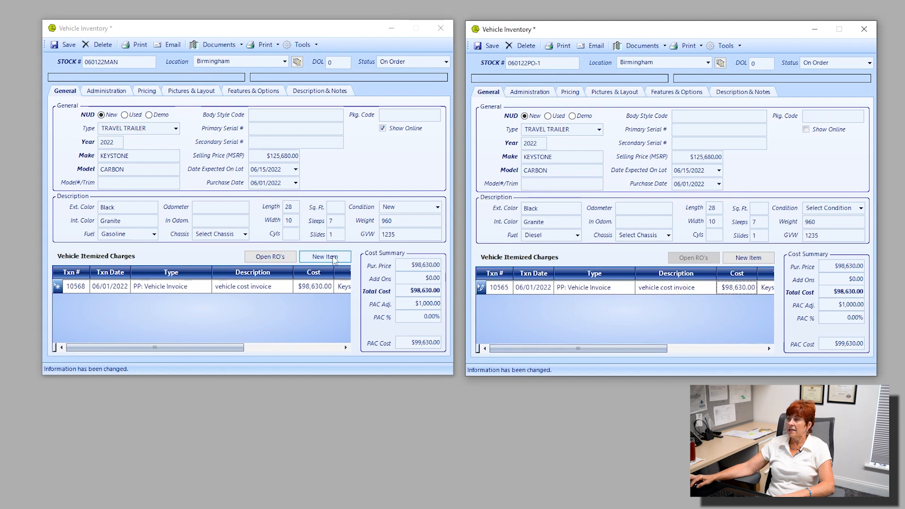
{"action": "left_click", "coordinate": [334, 258]}
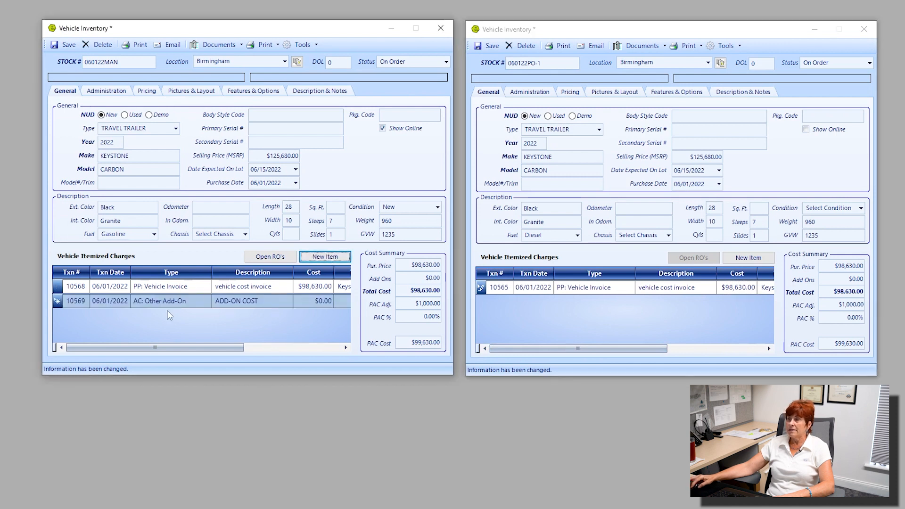
{"action": "left_click", "coordinate": [207, 302]}
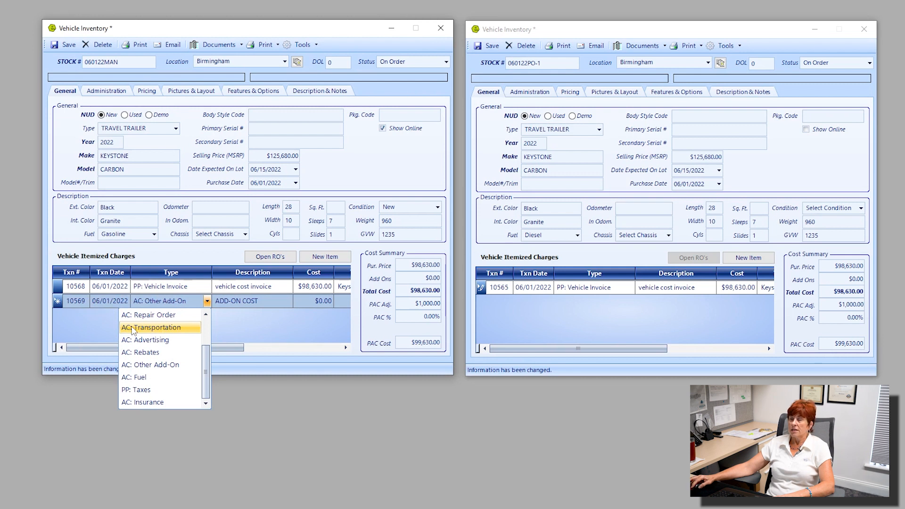
{"action": "left_click", "coordinate": [161, 331]}
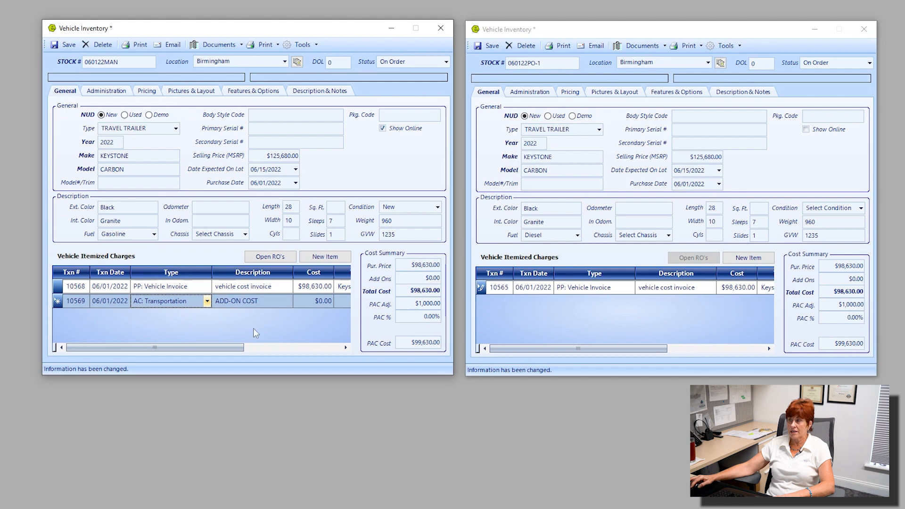
{"action": "left_click", "coordinate": [260, 302]}
{"action": "type", "text": "tran"}
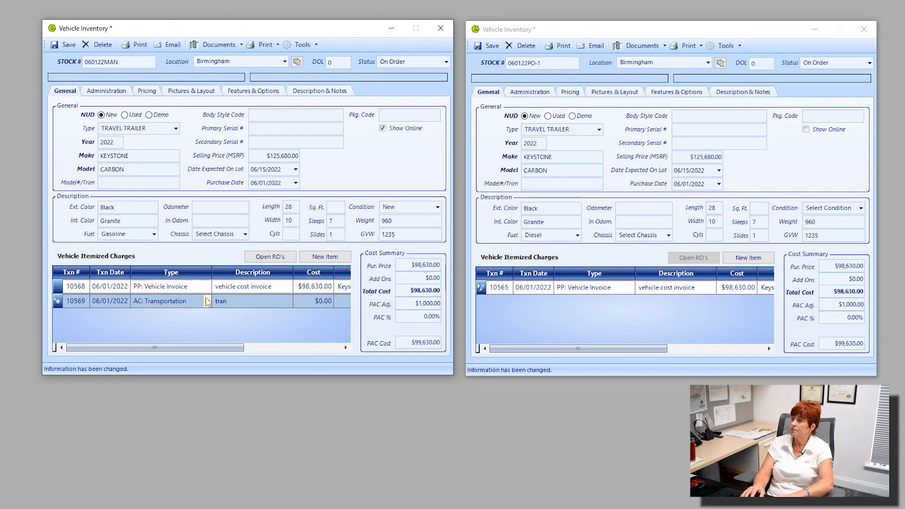
{"action": "type", "text": "sportation"}
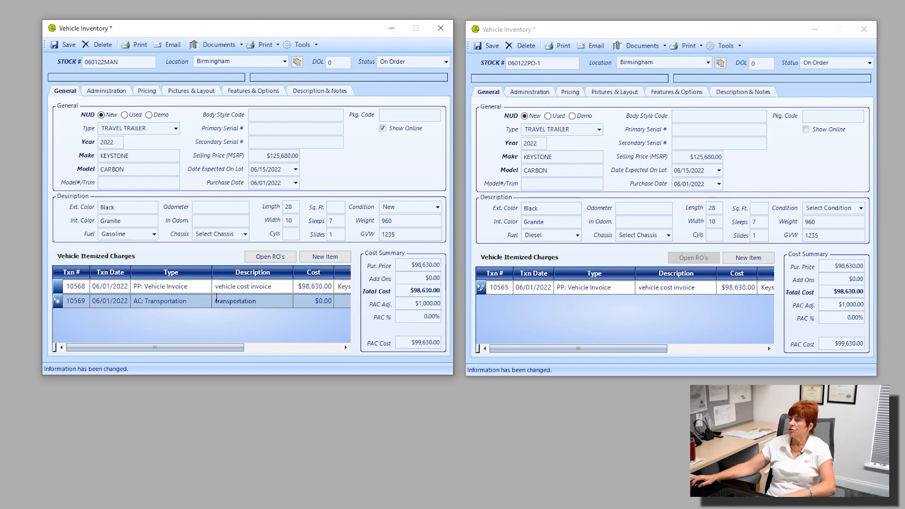
Add a second itemized charge to 060122PO-1 with type AC: Transportation and the description "transportation" copied from 060122MAN.
{"action": "double_click", "coordinate": [239, 298]}
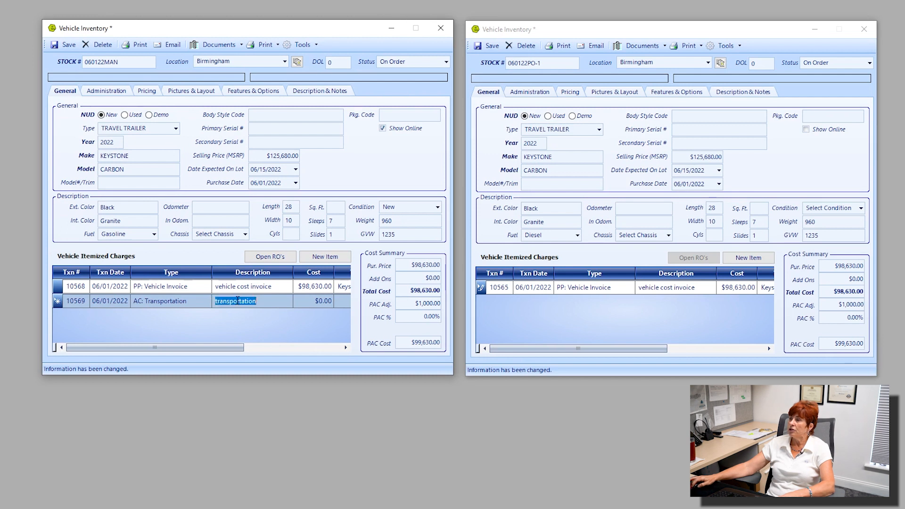
{"action": "left_click", "coordinate": [753, 259]}
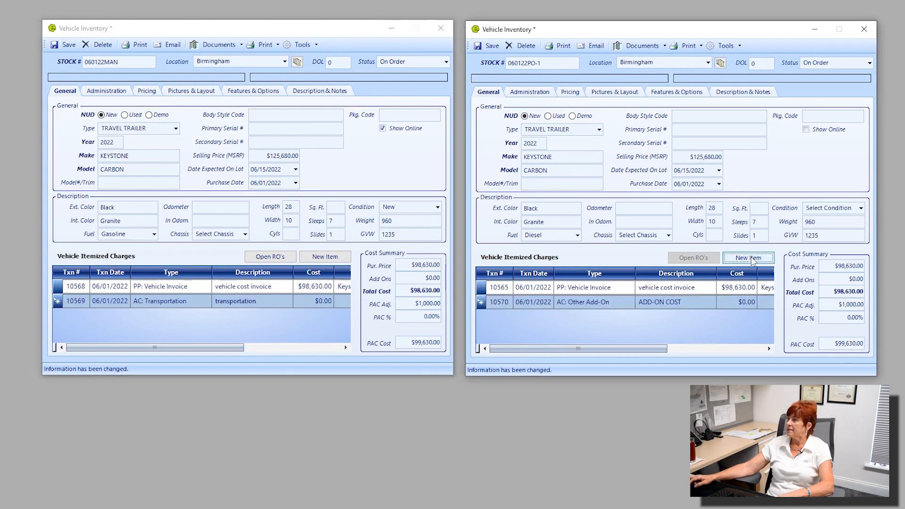
{"action": "left_click", "coordinate": [630, 302]}
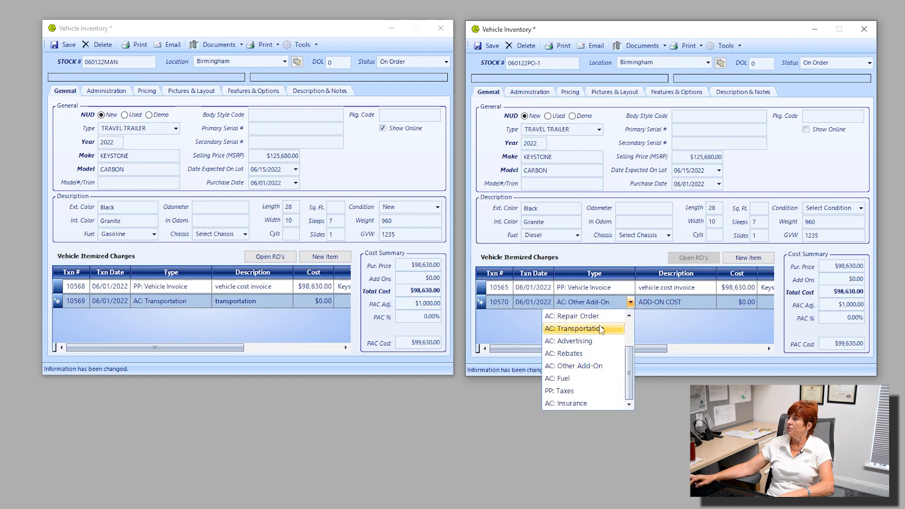
{"action": "left_click", "coordinate": [585, 330]}
{"action": "left_click", "coordinate": [682, 304]}
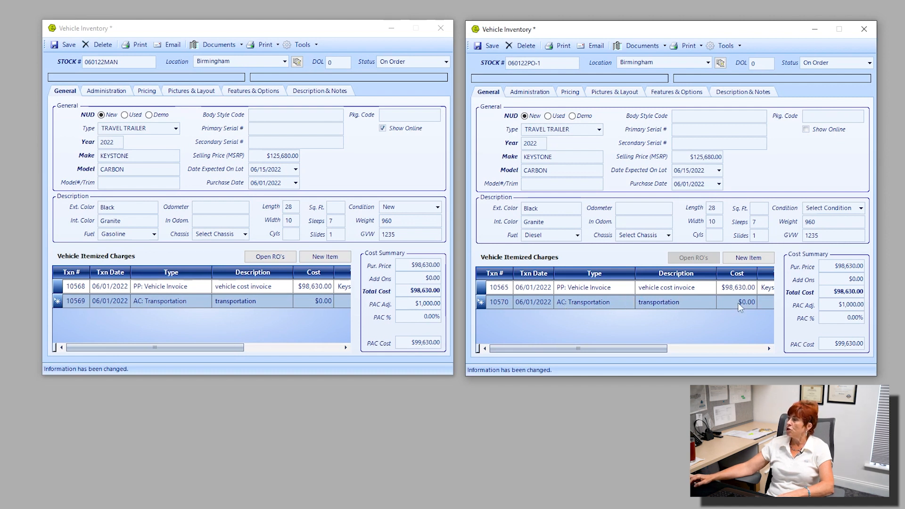
Set the cost of the transportation charge to 1000 on both 060122PO-1 and 060122MAN.
{"action": "type", "text": "1000"}
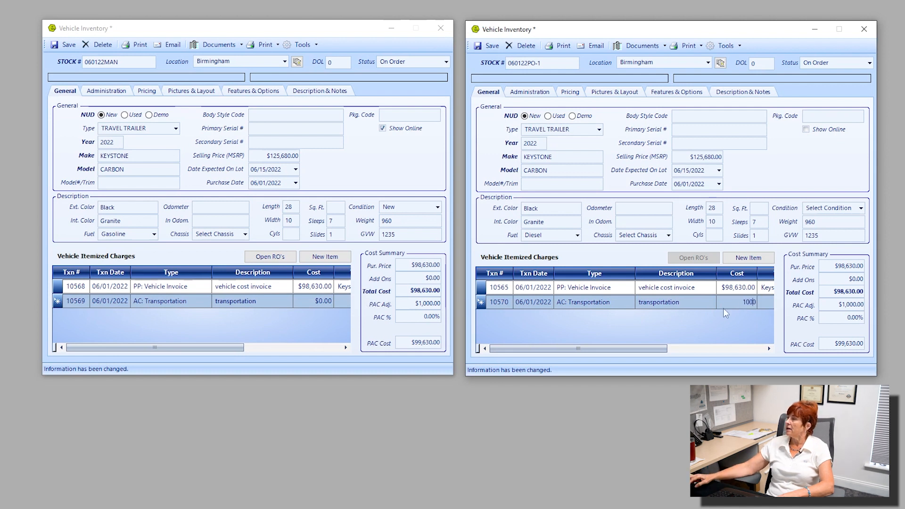
{"action": "left_click", "coordinate": [323, 302]}
{"action": "type", "text": "1000"}
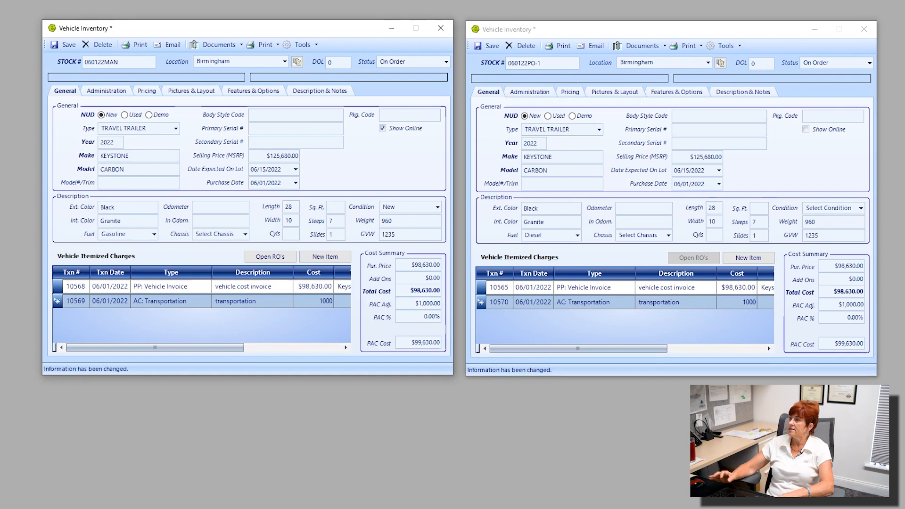
Assign B & L Transportation as the vendor of the transportation charge on 060122MAN.
{"action": "left_click_drag", "start_coordinate": [202, 347], "coordinate": [302, 348]}
{"action": "left_click", "coordinate": [237, 302]}
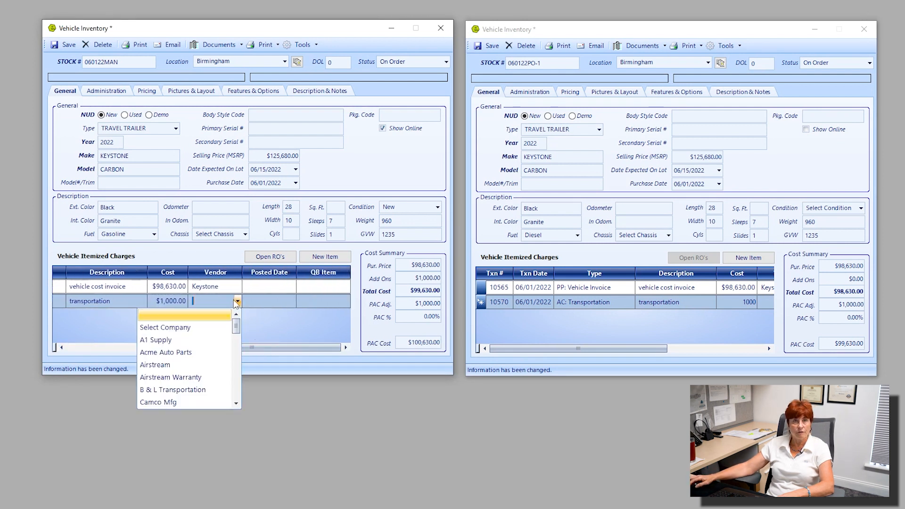
{"action": "left_click", "coordinate": [202, 392]}
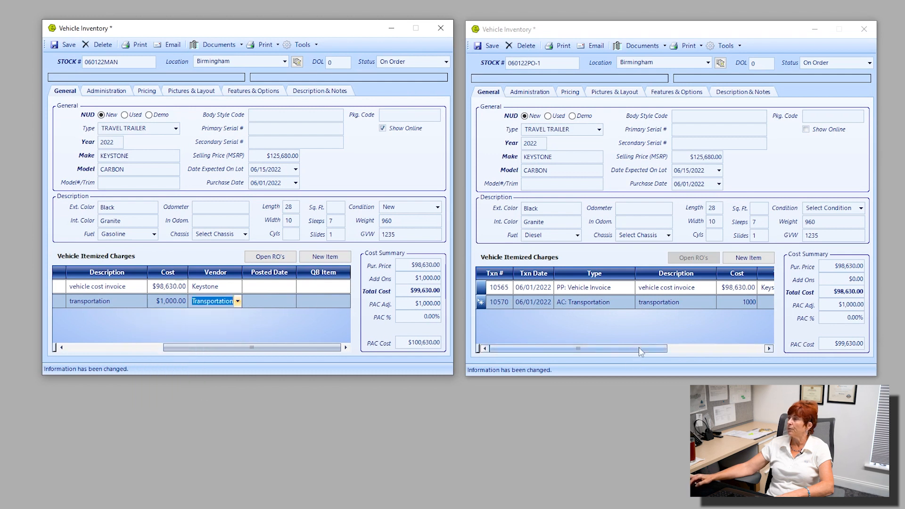
Assign Keystone as the vendor of the transportation charge on 060122PO-1.
{"action": "left_click_drag", "start_coordinate": [642, 349], "coordinate": [748, 361]}
{"action": "left_click", "coordinate": [667, 301]}
{"action": "left_click", "coordinate": [662, 302]}
{"action": "scroll", "coordinate": [612, 377], "scroll_direction": "down", "scroll_amount": 4}
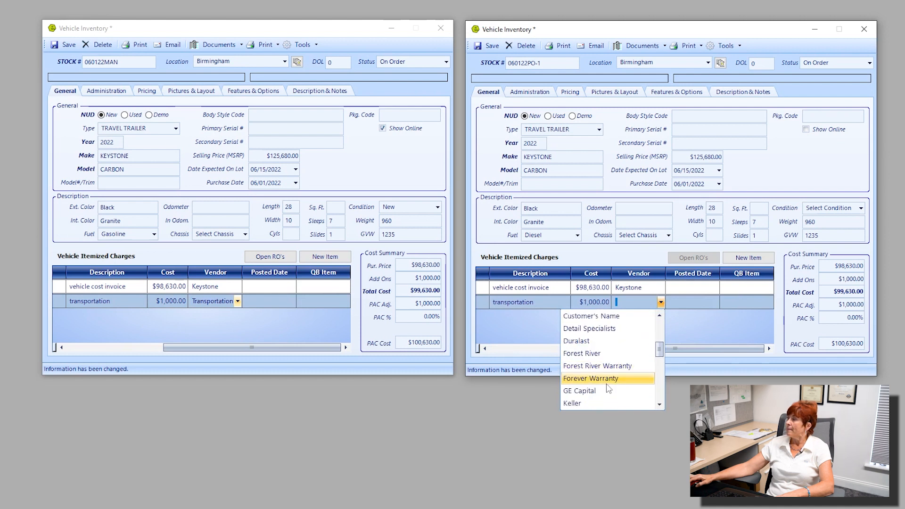
{"action": "scroll", "coordinate": [604, 394], "scroll_direction": "down", "scroll_amount": 1}
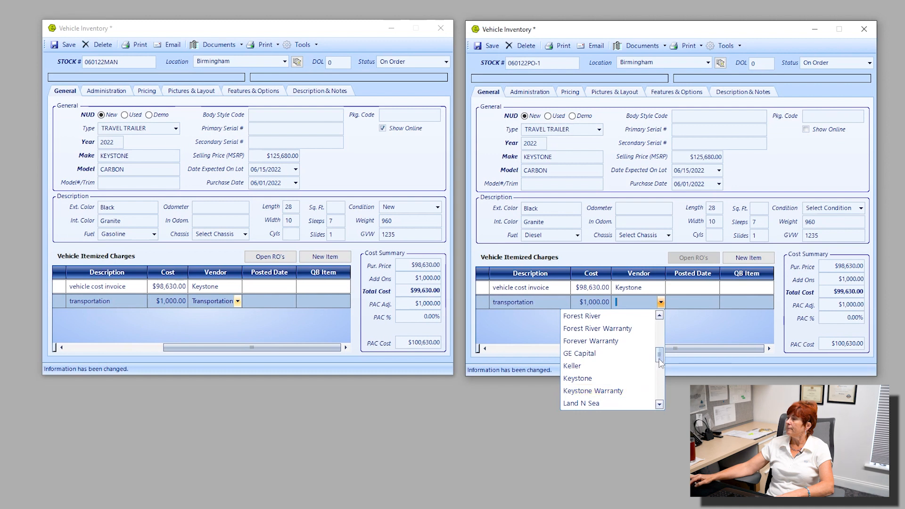
{"action": "left_click", "coordinate": [662, 302]}
{"action": "left_click", "coordinate": [662, 302]}
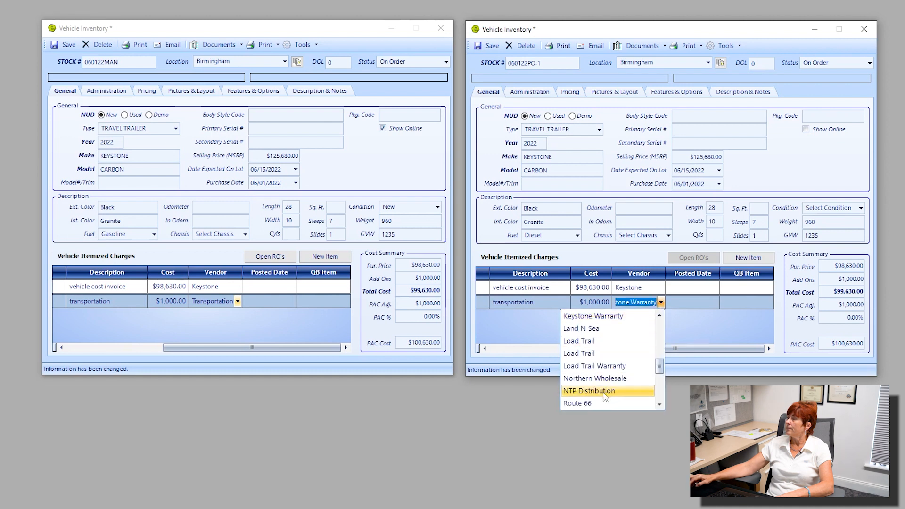
{"action": "scroll", "coordinate": [599, 372], "scroll_direction": "up", "scroll_amount": 1}
{"action": "left_click", "coordinate": [599, 340]}
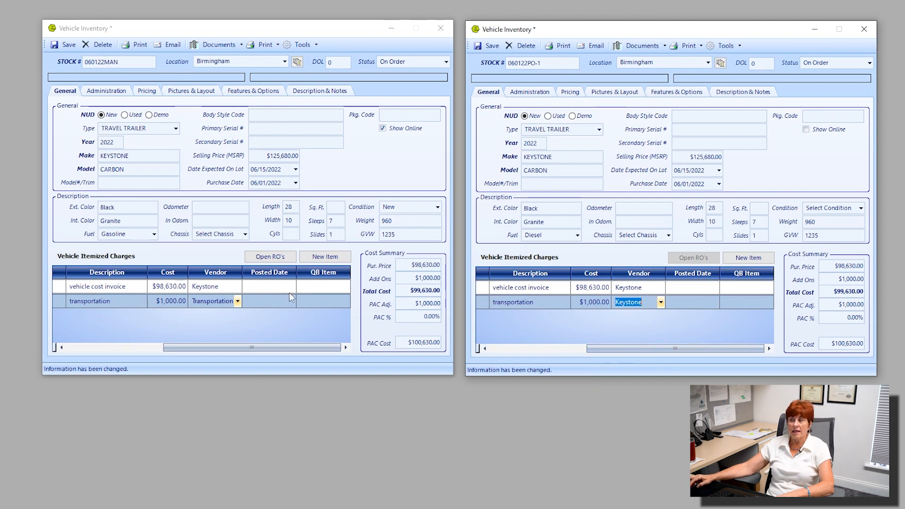
Compare the total cost, add-ons and PAC adjustment in the cost summaries of 060122MAN and 060122PO-1.
{"action": "left_click", "coordinate": [417, 294]}
{"action": "double_click", "coordinate": [436, 289]}
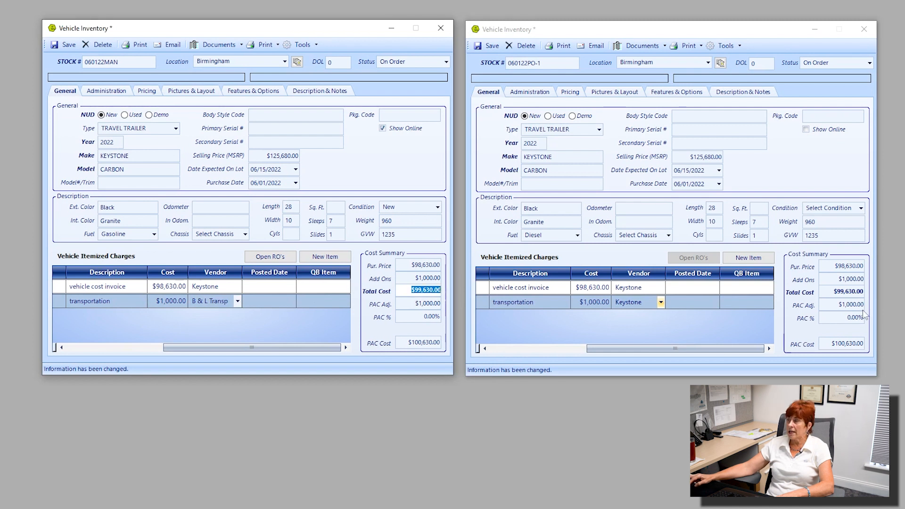
{"action": "left_click", "coordinate": [833, 292]}
{"action": "double_click", "coordinate": [856, 293]}
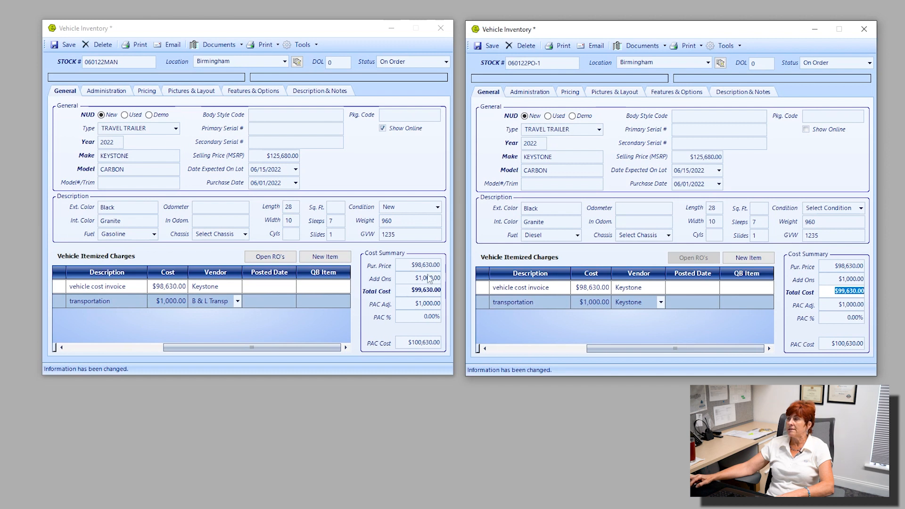
{"action": "left_click_drag", "start_coordinate": [415, 280], "coordinate": [454, 294]}
{"action": "left_click", "coordinate": [411, 290]}
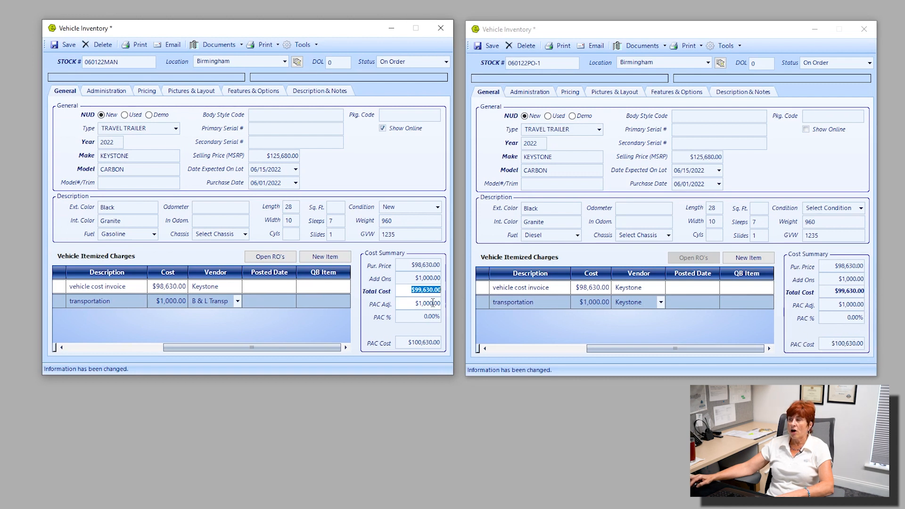
{"action": "left_click", "coordinate": [413, 303]}
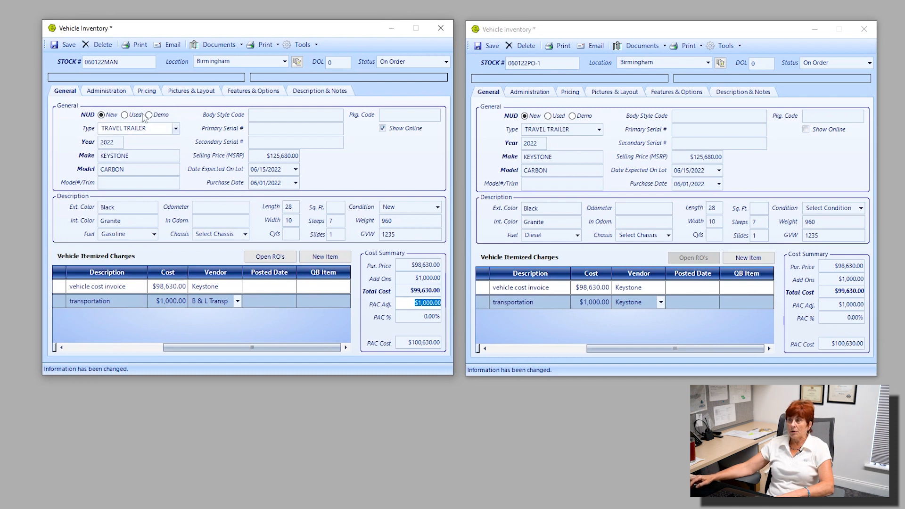
{"action": "left_click_drag", "start_coordinate": [120, 62], "coordinate": [74, 57]}
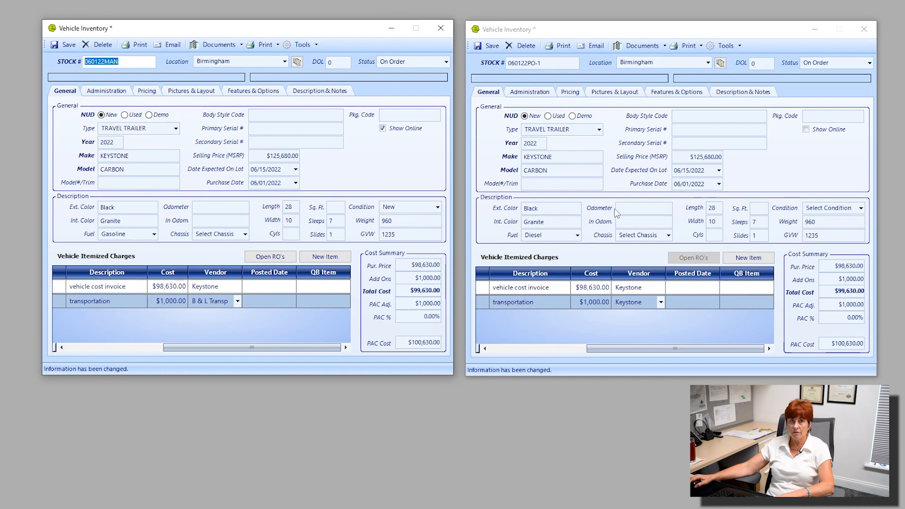
Set the condition of 060122PO-1 to New and save both vehicle records.
{"action": "left_click", "coordinate": [861, 208]}
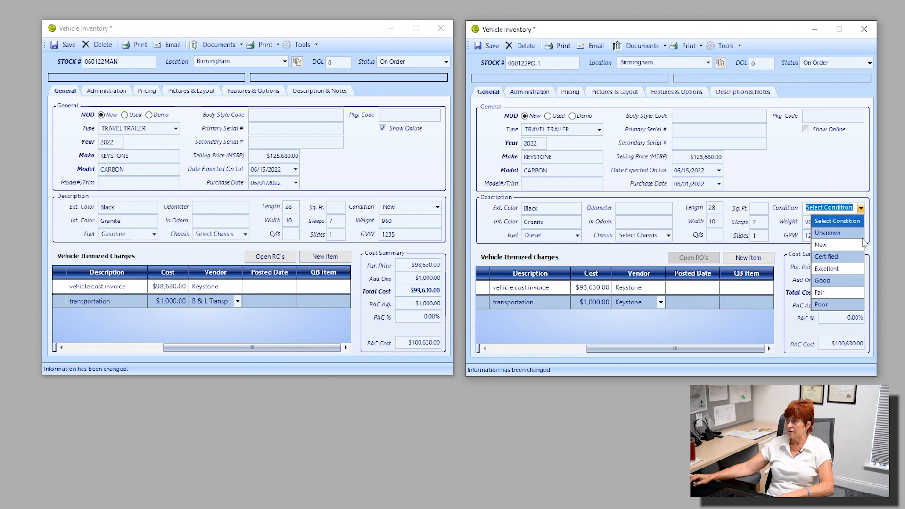
{"action": "left_click", "coordinate": [828, 246]}
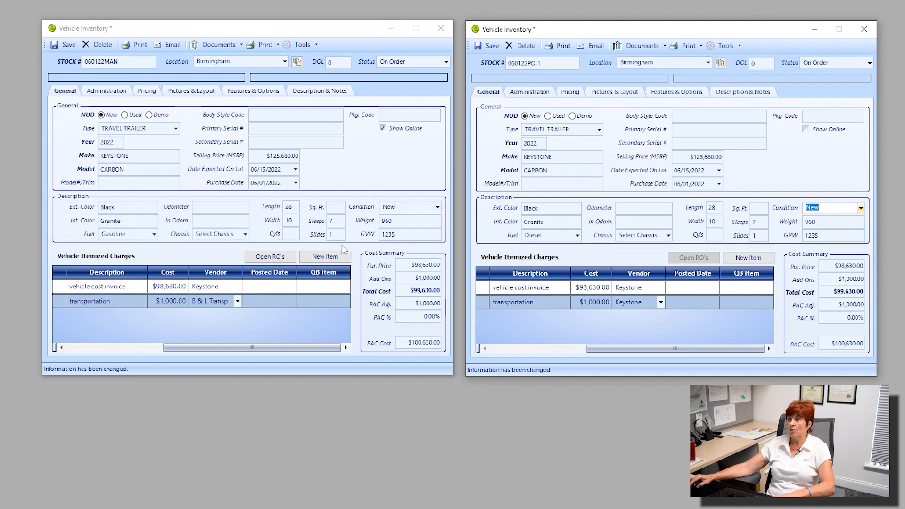
{"action": "left_click", "coordinate": [65, 45]}
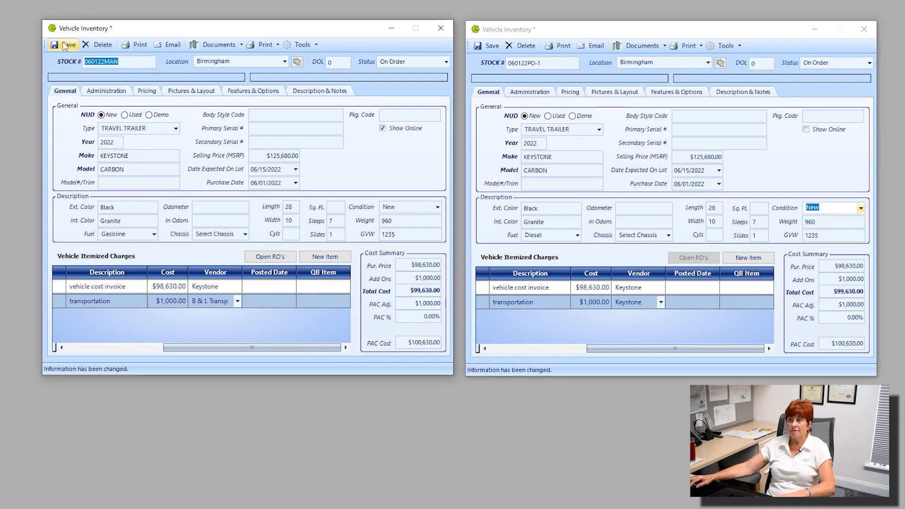
{"action": "left_click", "coordinate": [492, 46]}
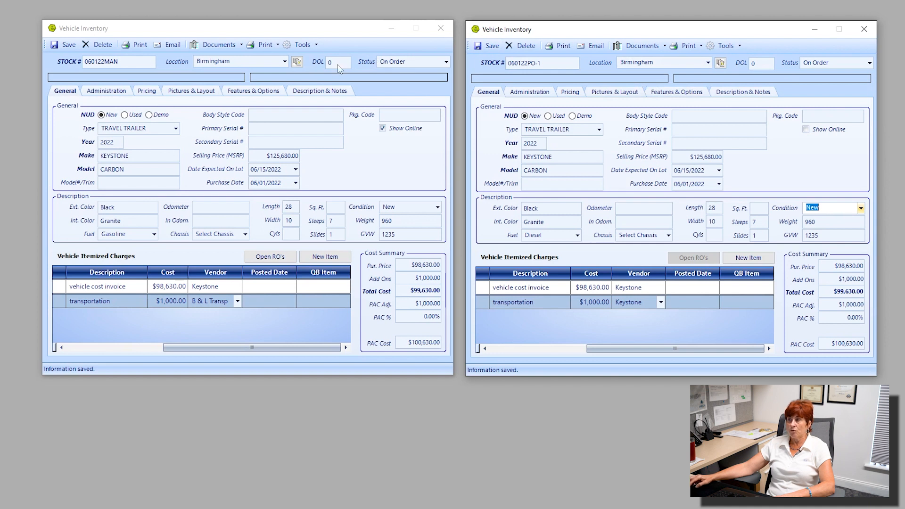
Compare the stock numbers and days-on-lot fields of the manual and purchase order vehicle records.
{"action": "left_click", "coordinate": [133, 60]}
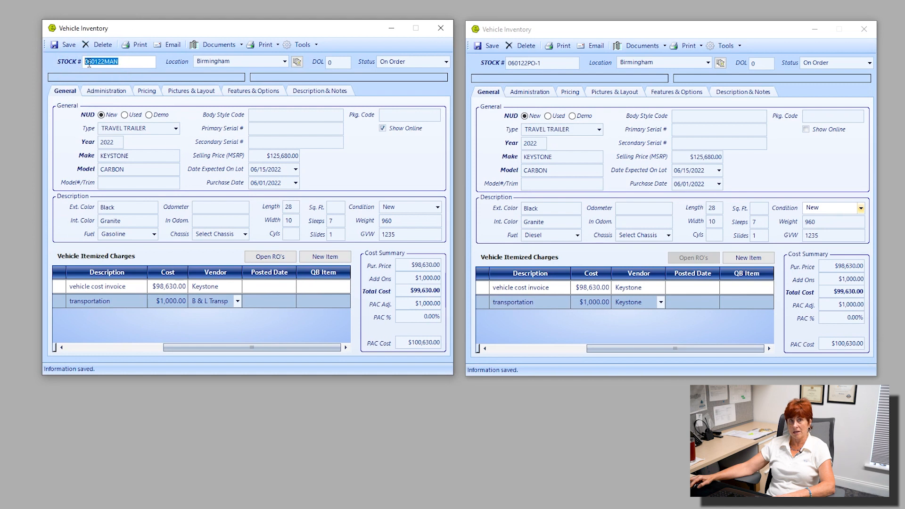
{"action": "left_click", "coordinate": [512, 62]}
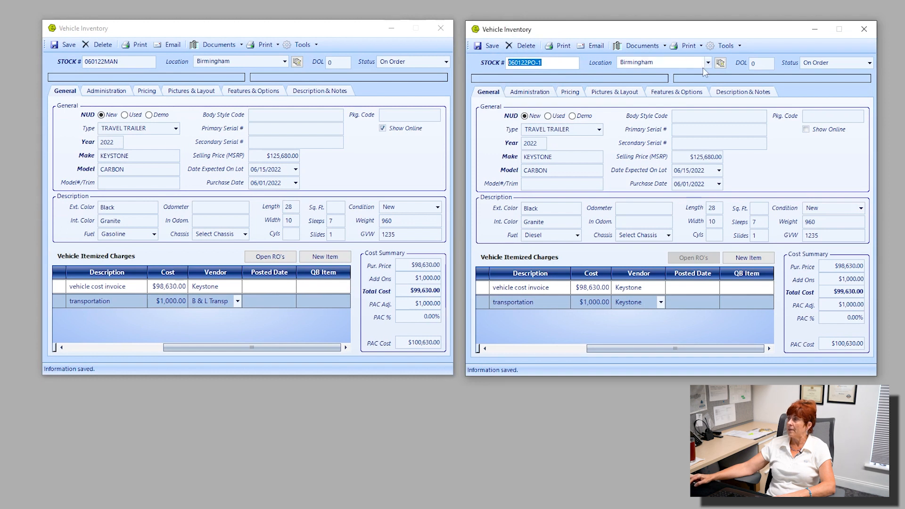
{"action": "left_click", "coordinate": [751, 64]}
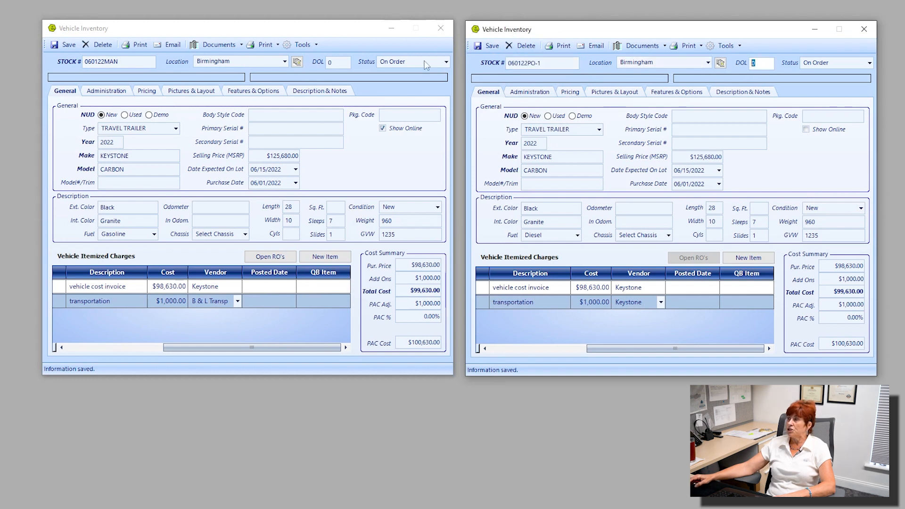
{"action": "left_click", "coordinate": [332, 63]}
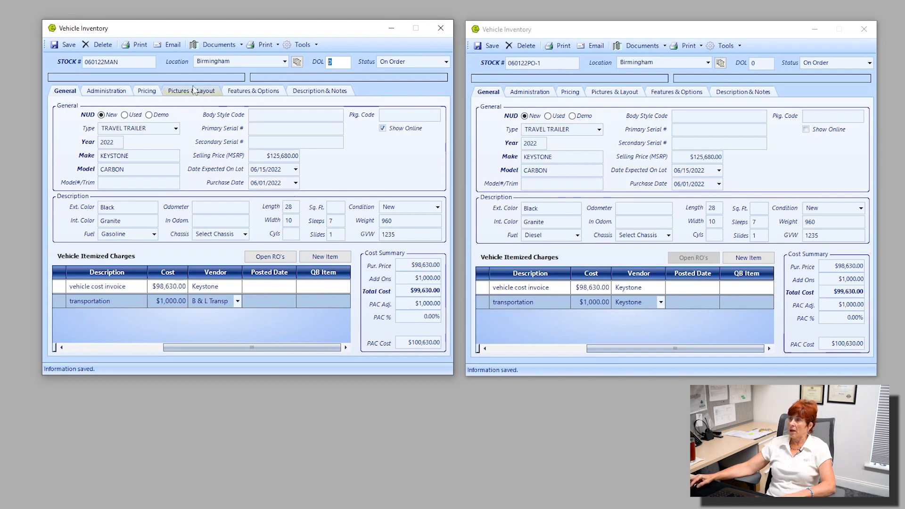
{"action": "left_click_drag", "start_coordinate": [142, 61], "coordinate": [63, 58]}
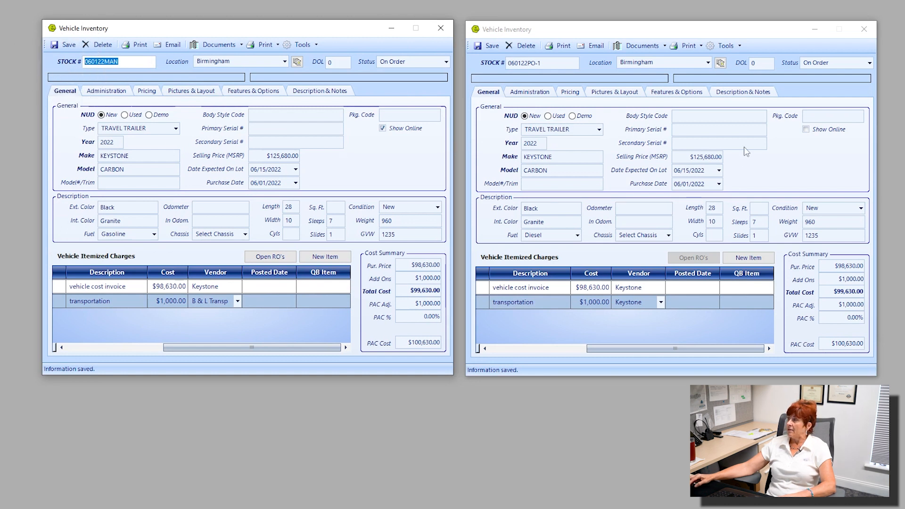
Enable Show Online for 060122PO-1 to match 060122MAN.
{"action": "left_click", "coordinate": [806, 131]}
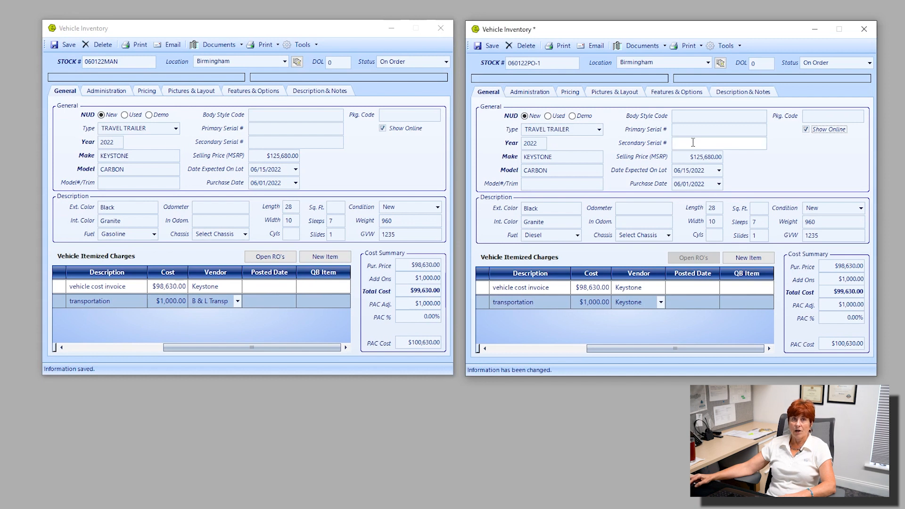
{"action": "left_click_drag", "start_coordinate": [546, 64], "coordinate": [480, 64]}
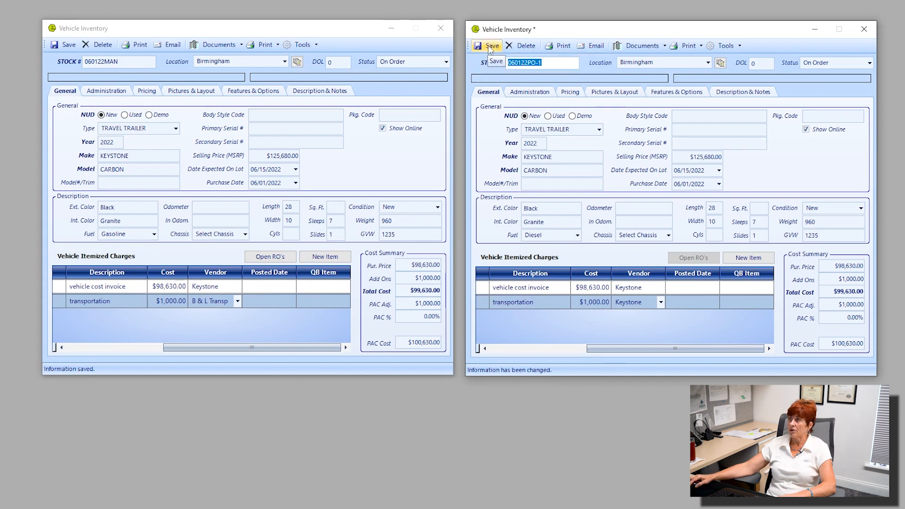
Display the administration details of both vehicles and examine their purchase order number, manufacturer order and representative fields.
{"action": "left_click", "coordinate": [530, 92]}
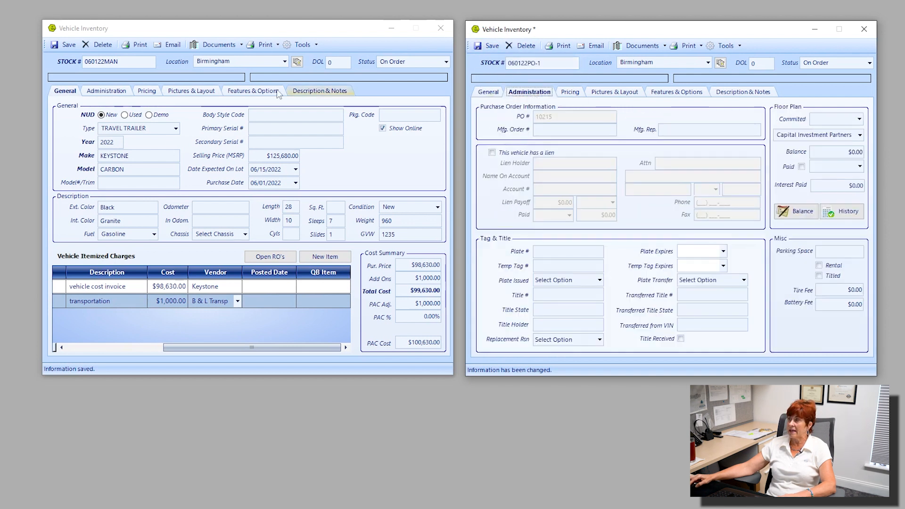
{"action": "left_click", "coordinate": [106, 91]}
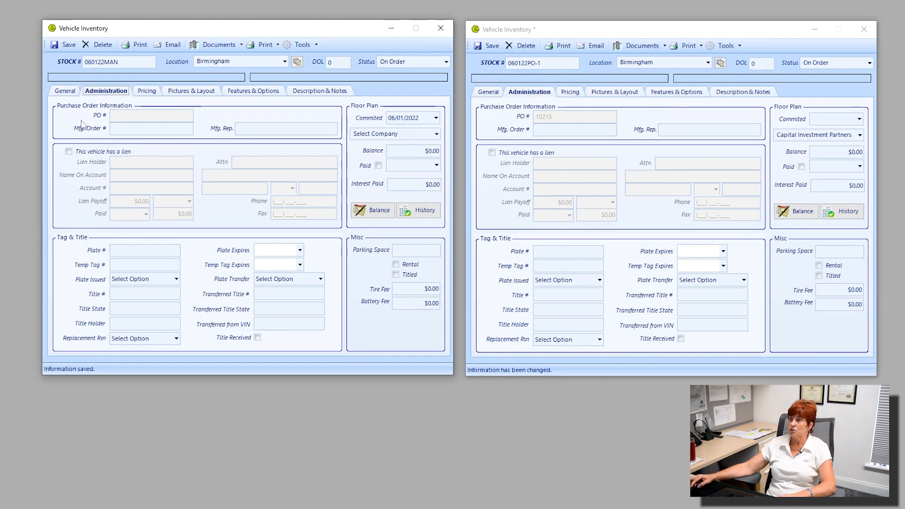
{"action": "left_click", "coordinate": [116, 129]}
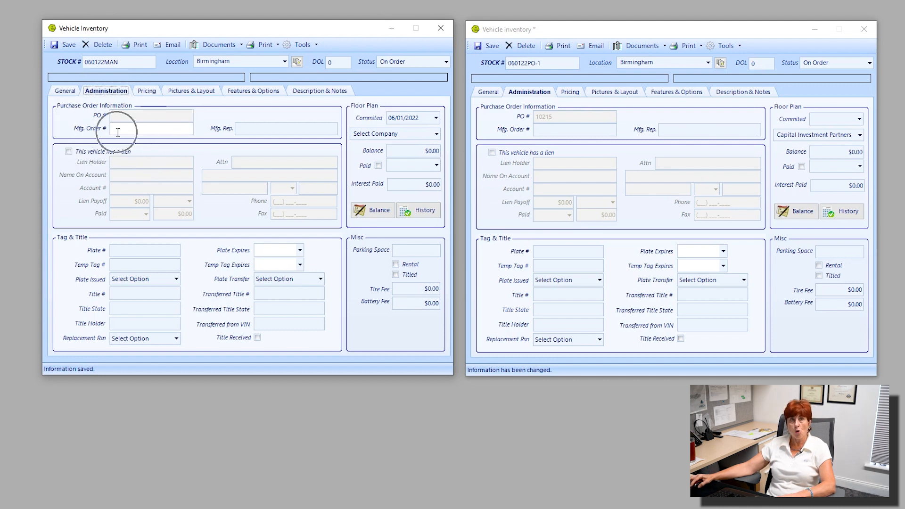
{"action": "left_click", "coordinate": [262, 129]}
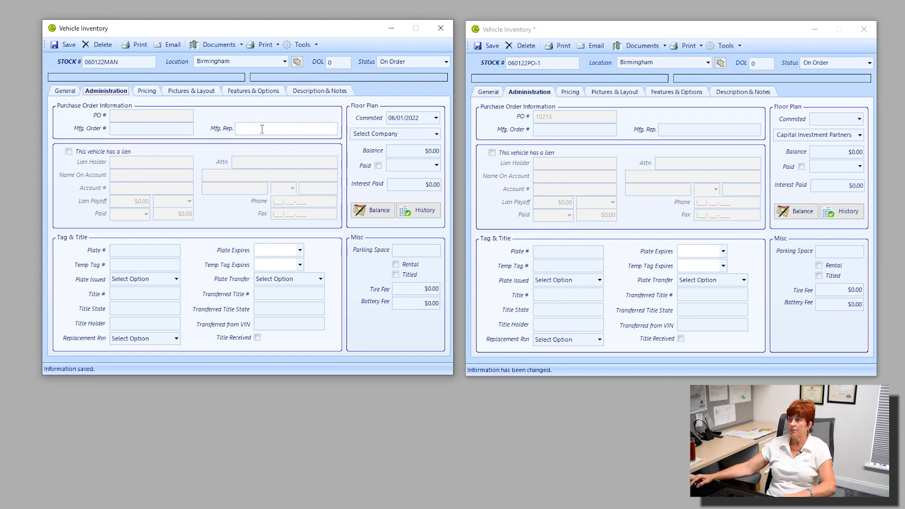
Enable the lien option on 060122MAN, examine its lien holder, account, payoff and contact fields, and turn the option back off.
{"action": "left_click", "coordinate": [69, 152]}
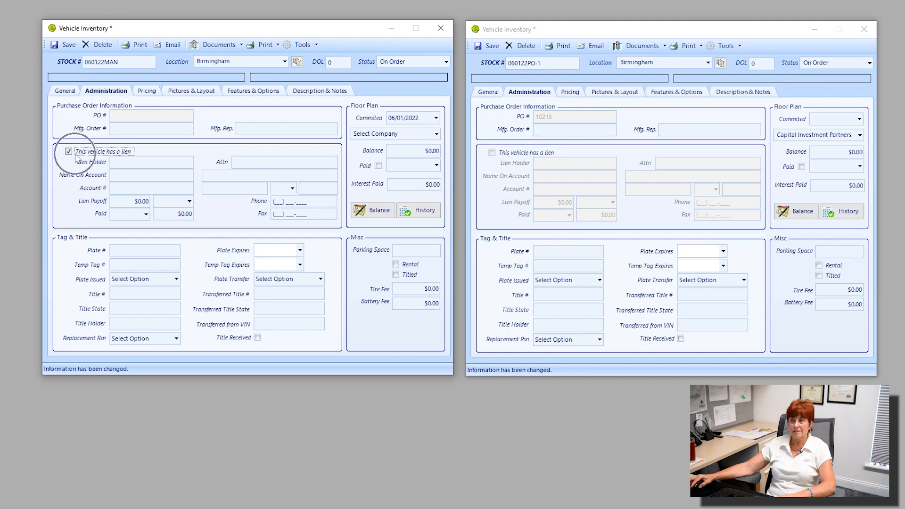
{"action": "left_click", "coordinate": [142, 163]}
{"action": "left_click", "coordinate": [141, 182]}
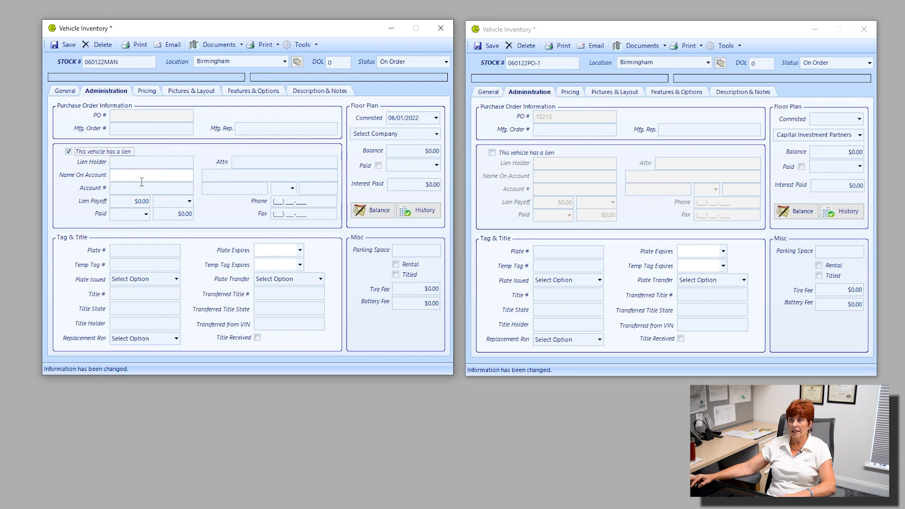
{"action": "left_click", "coordinate": [134, 188]}
{"action": "left_click", "coordinate": [121, 202]}
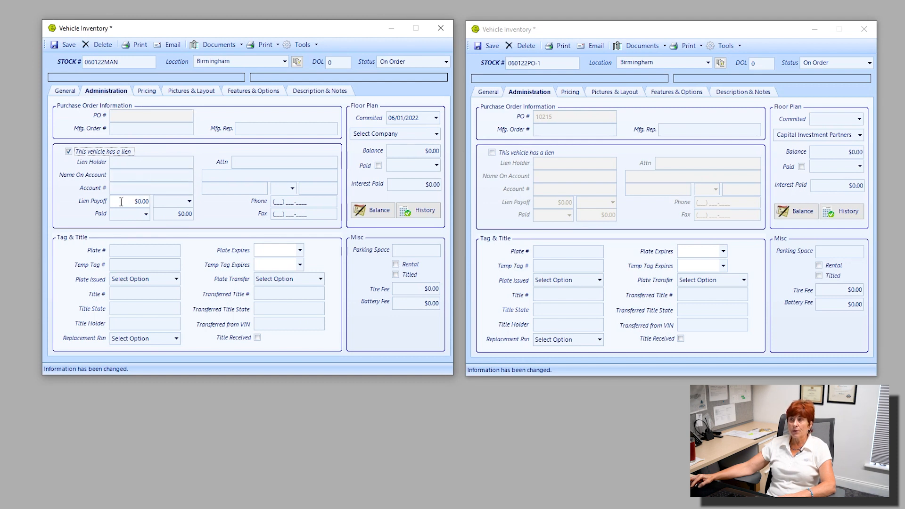
{"action": "left_click", "coordinate": [145, 214]}
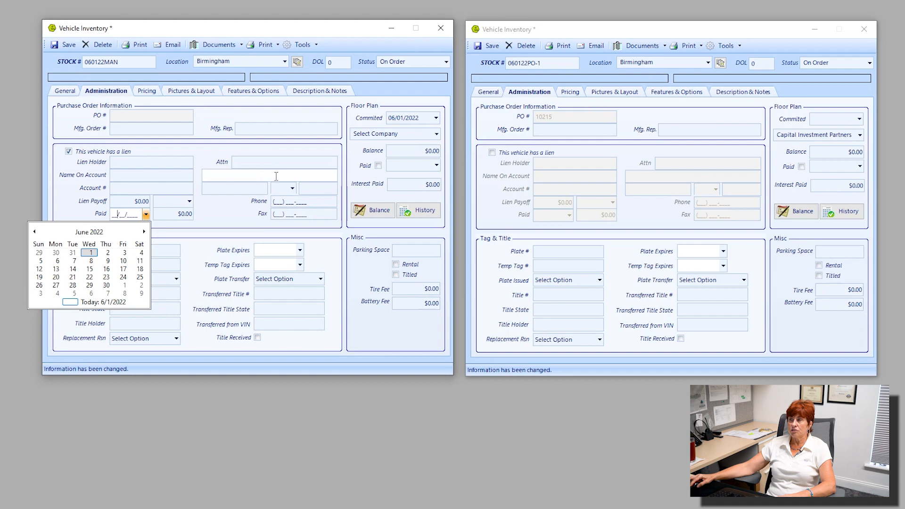
{"action": "left_click", "coordinate": [251, 166]}
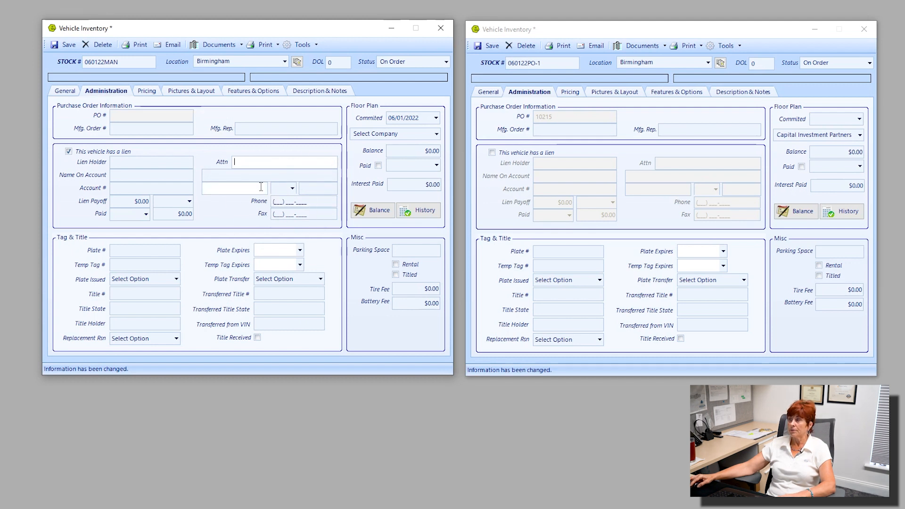
{"action": "left_click", "coordinate": [69, 152]}
{"action": "left_click", "coordinate": [69, 152]}
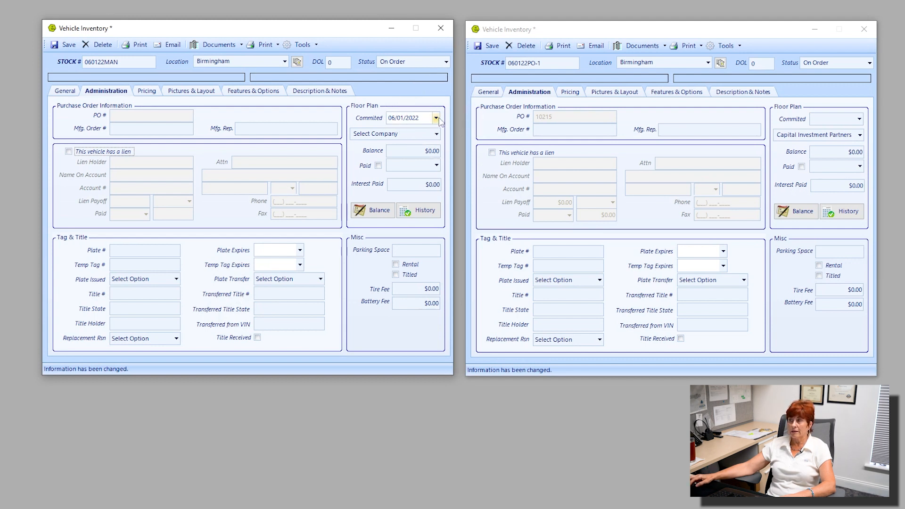
Set the floor plan committed date of 060122PO-1 to 06/01/2022 and the floor plan company of 060122MAN to Capital Investment Partners.
{"action": "left_click", "coordinate": [857, 118]}
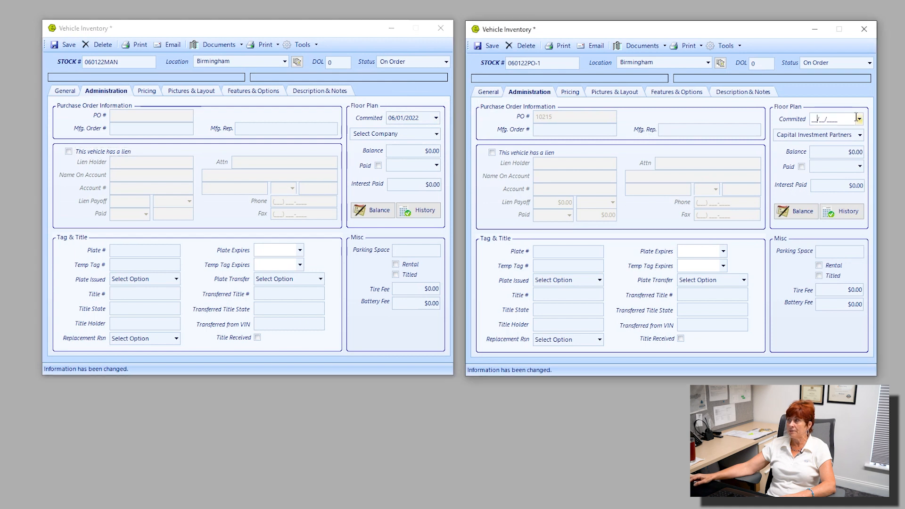
{"action": "left_click", "coordinate": [859, 119]}
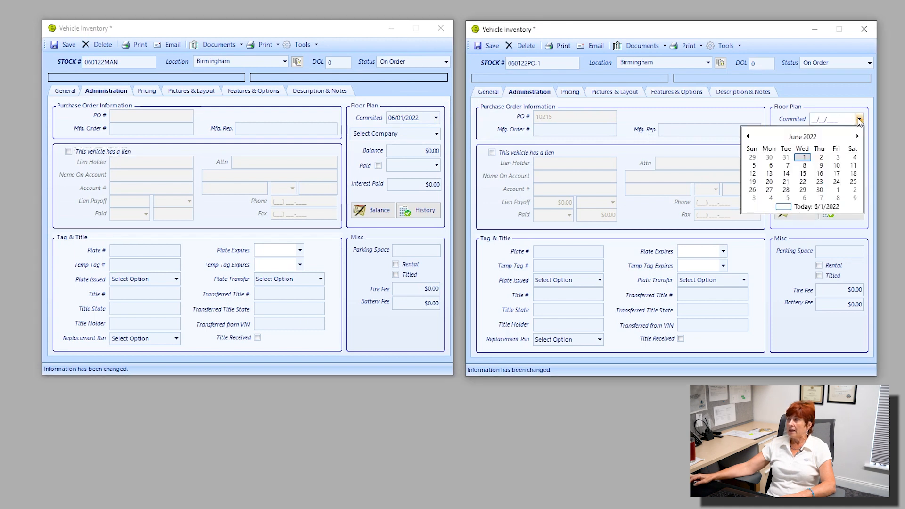
{"action": "left_click", "coordinate": [803, 157]}
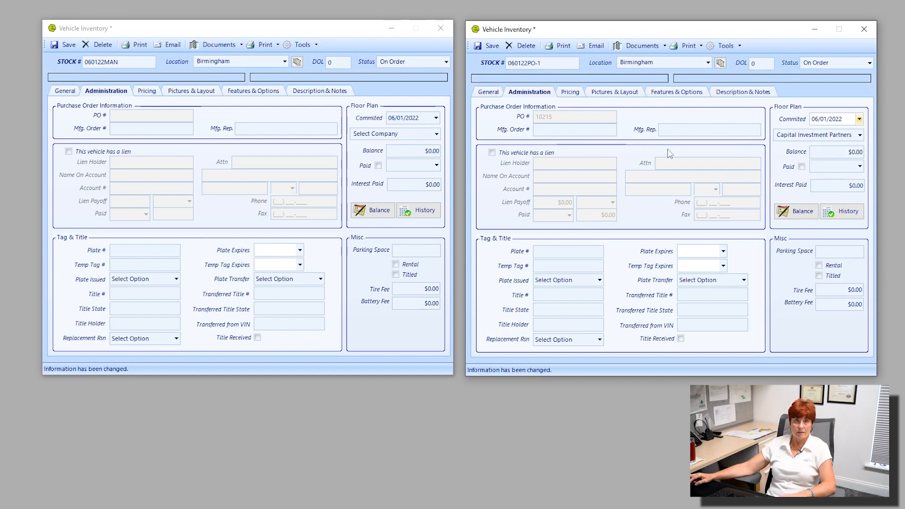
{"action": "left_click", "coordinate": [437, 135]}
{"action": "left_click", "coordinate": [398, 161]}
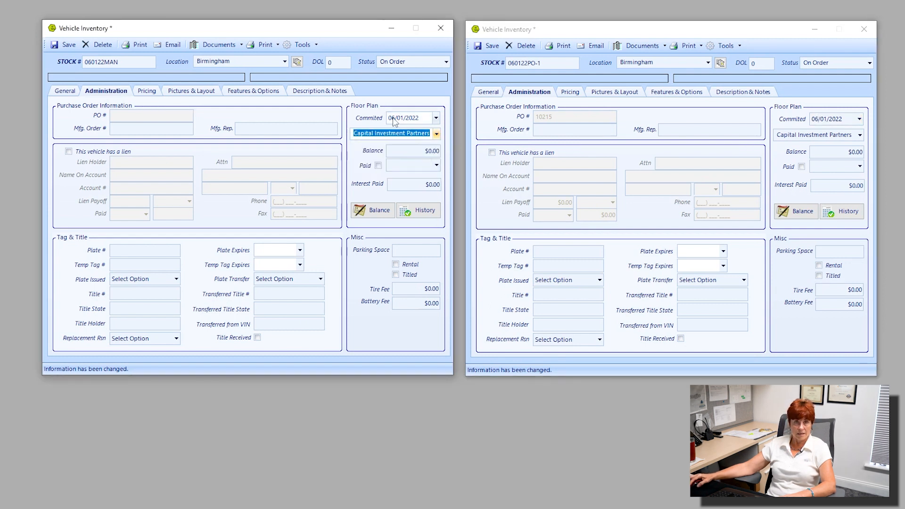
Save 060122MAN and add a floor plan starting balance of $98,360.00 dated 06/01/2022.
{"action": "left_click", "coordinate": [421, 151]}
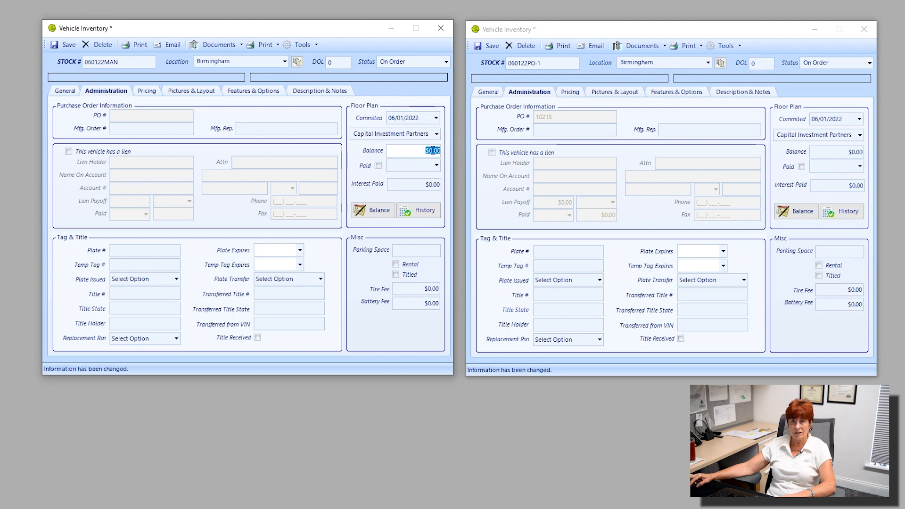
{"action": "left_click", "coordinate": [367, 217]}
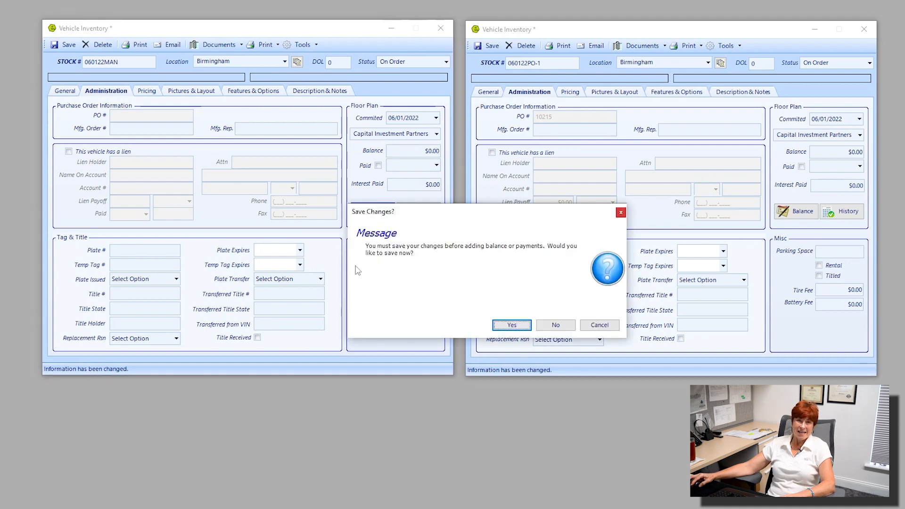
{"action": "left_click", "coordinate": [514, 326]}
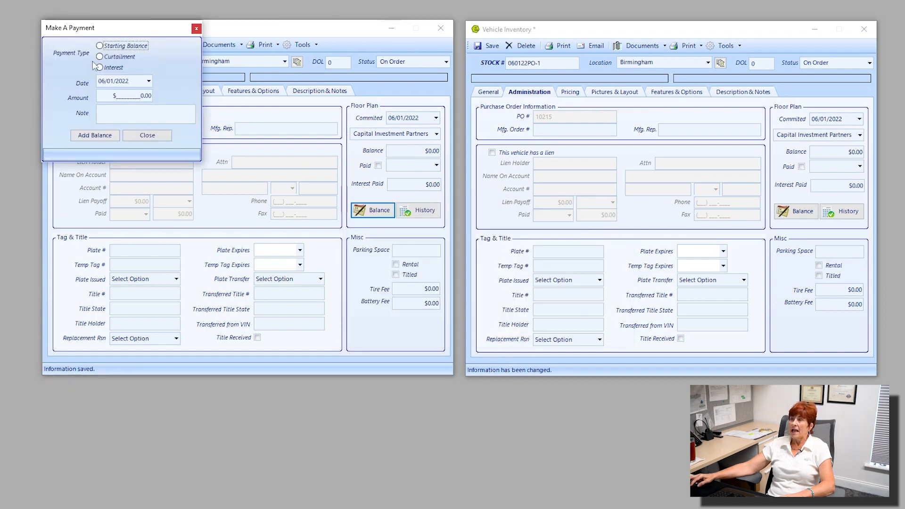
{"action": "left_click_drag", "start_coordinate": [100, 31], "coordinate": [352, 100]}
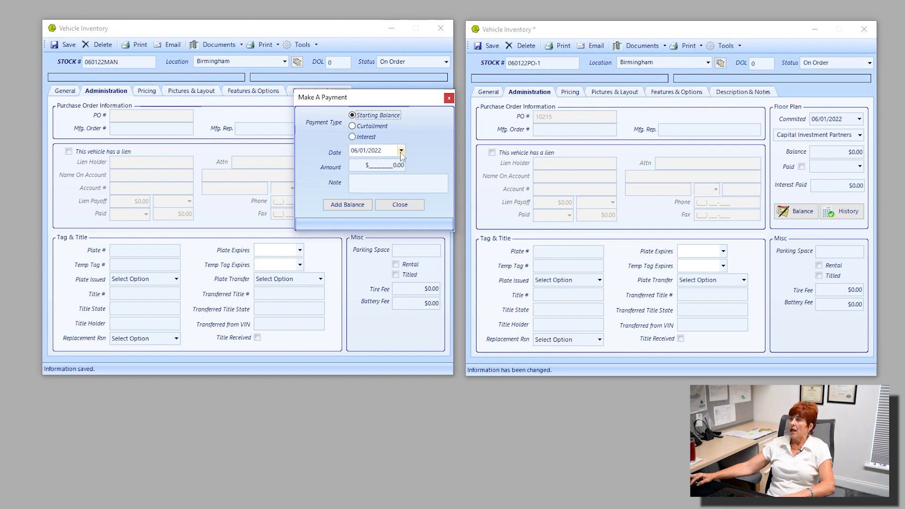
{"action": "left_click", "coordinate": [392, 166]}
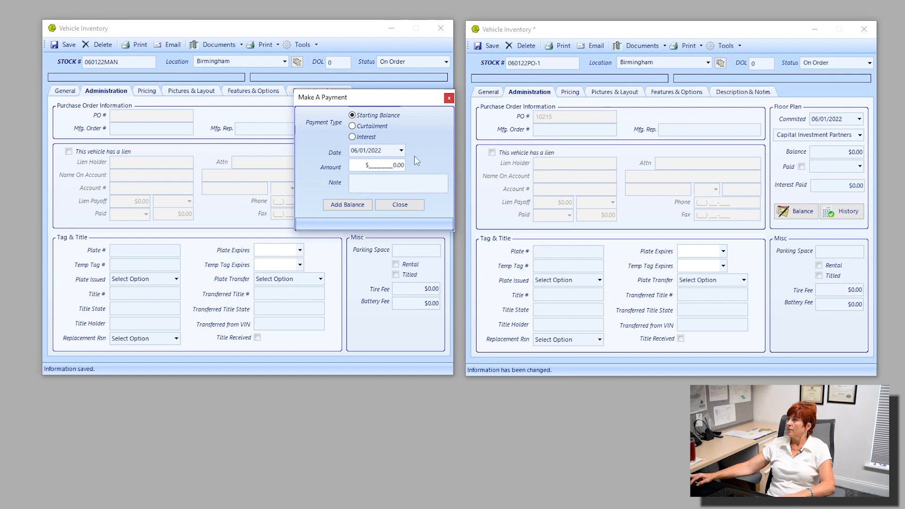
{"action": "type", "text": "9980"}
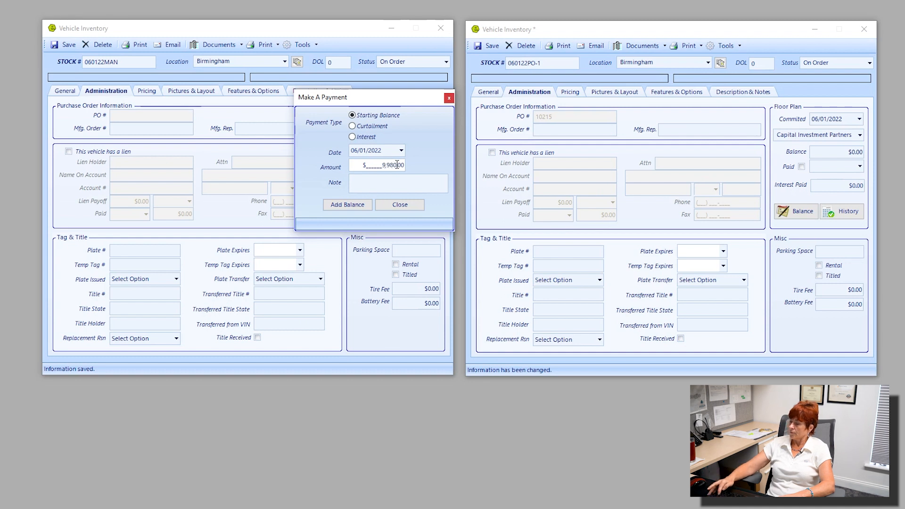
{"action": "key", "text": "BackSpace"}
{"action": "key", "text": "BackSpace"}
{"action": "key", "text": "BackSpace"}
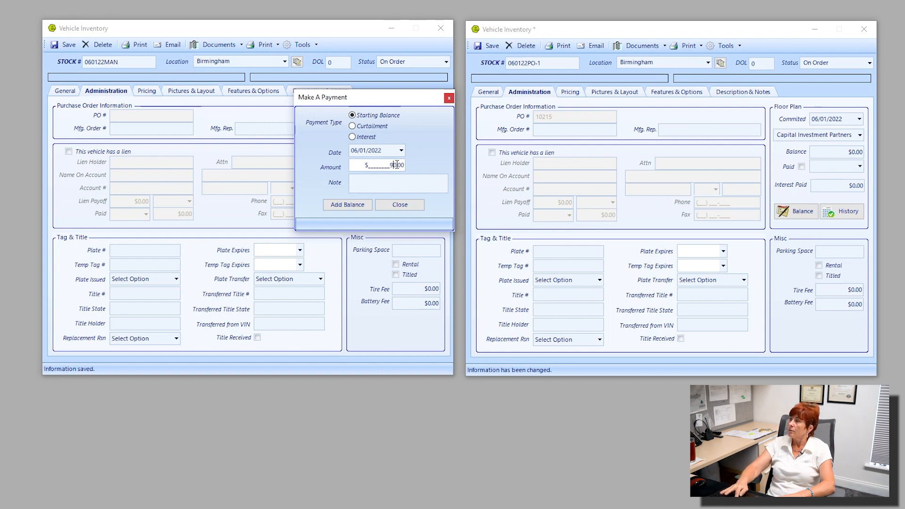
{"action": "type", "text": "83600"}
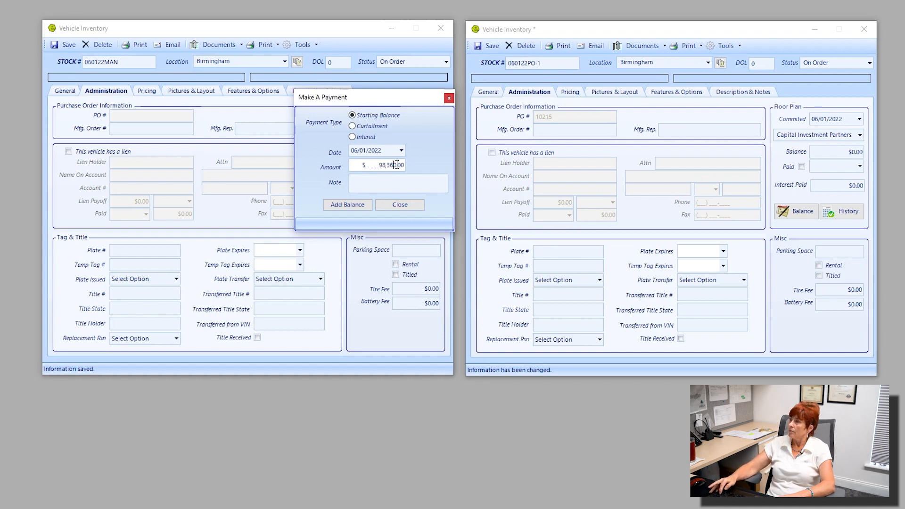
{"action": "key", "text": "BackSpace"}
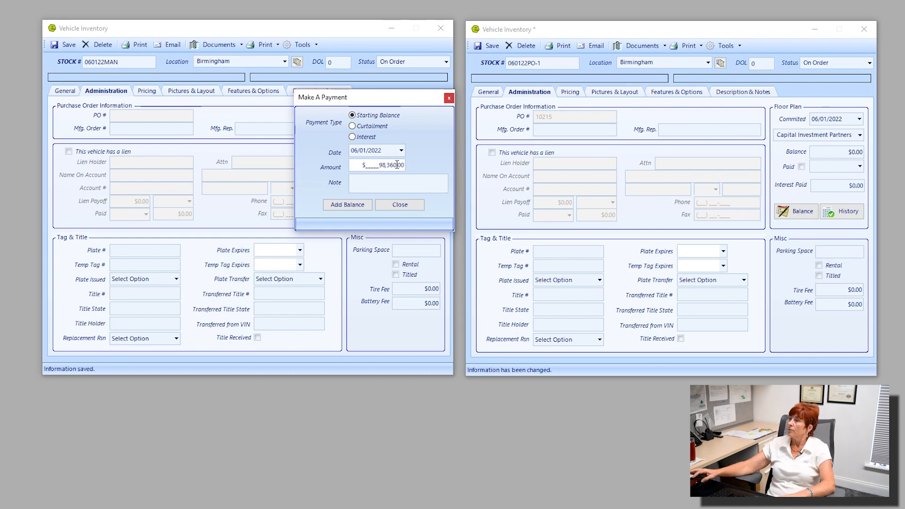
{"action": "left_click", "coordinate": [378, 188]}
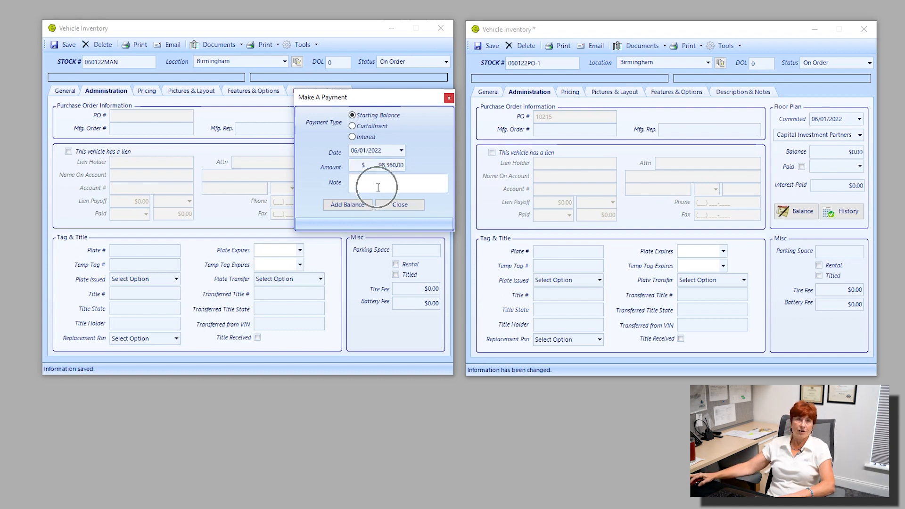
{"action": "left_click", "coordinate": [356, 209]}
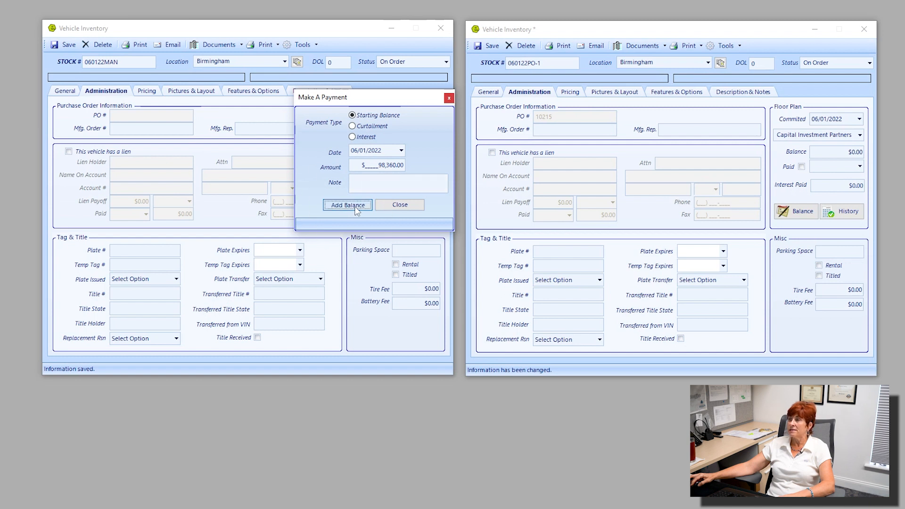
{"action": "left_click_drag", "start_coordinate": [400, 153], "coordinate": [448, 155]}
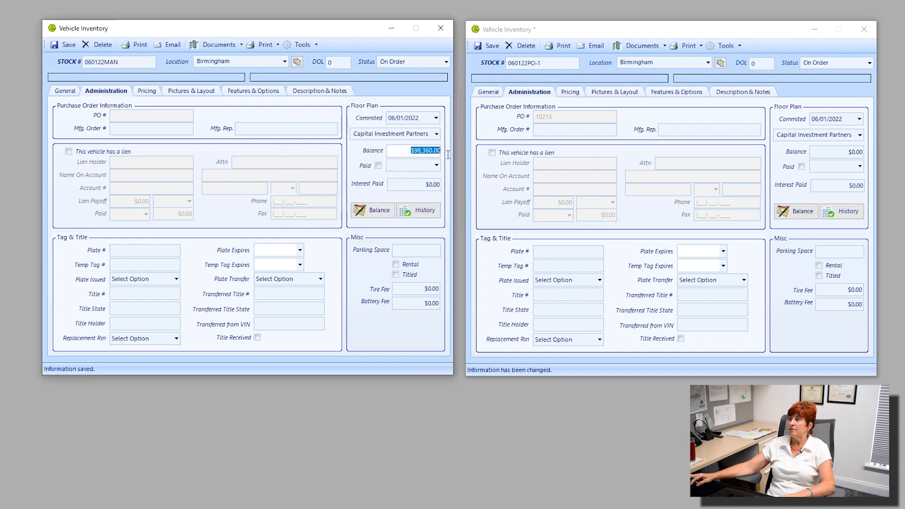
Save 060122PO-1 and add a matching floor plan starting balance of $98,360.00 dated 06/01/2022.
{"action": "left_click", "coordinate": [810, 213]}
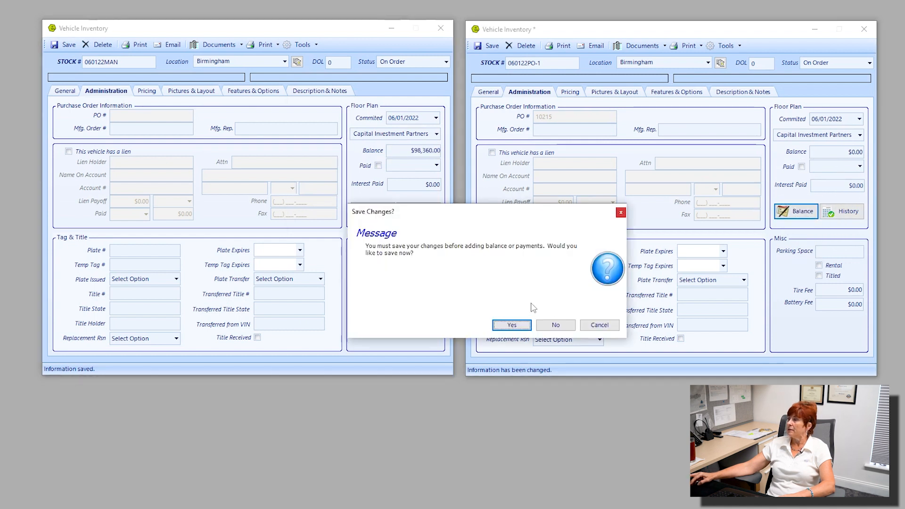
{"action": "left_click", "coordinate": [517, 326]}
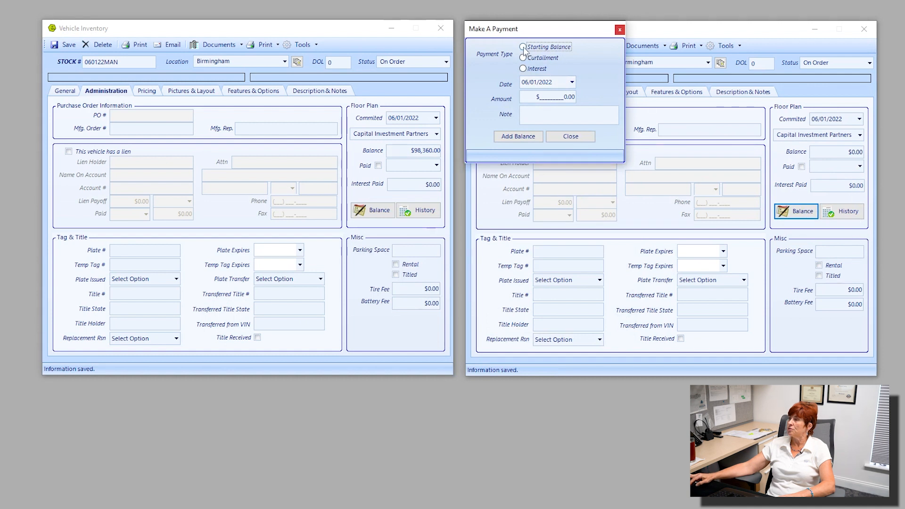
{"action": "left_click", "coordinate": [567, 100]}
{"action": "type", "text": "980"}
{"action": "type", "text": "360.00"}
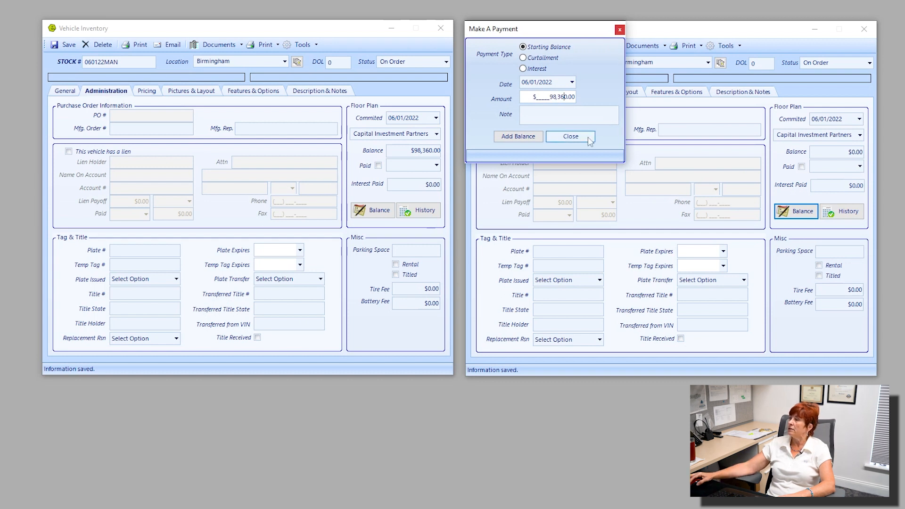
{"action": "left_click", "coordinate": [527, 137]}
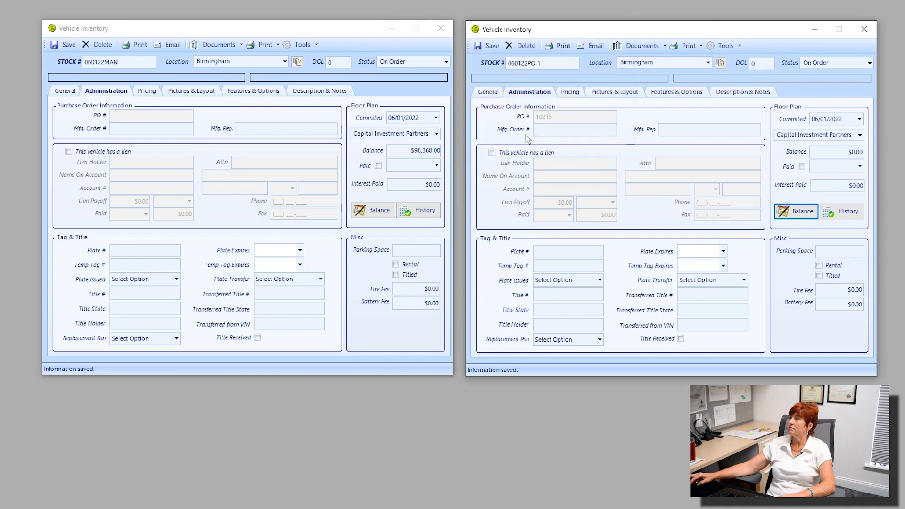
{"action": "left_click_drag", "start_coordinate": [821, 150], "coordinate": [883, 155]}
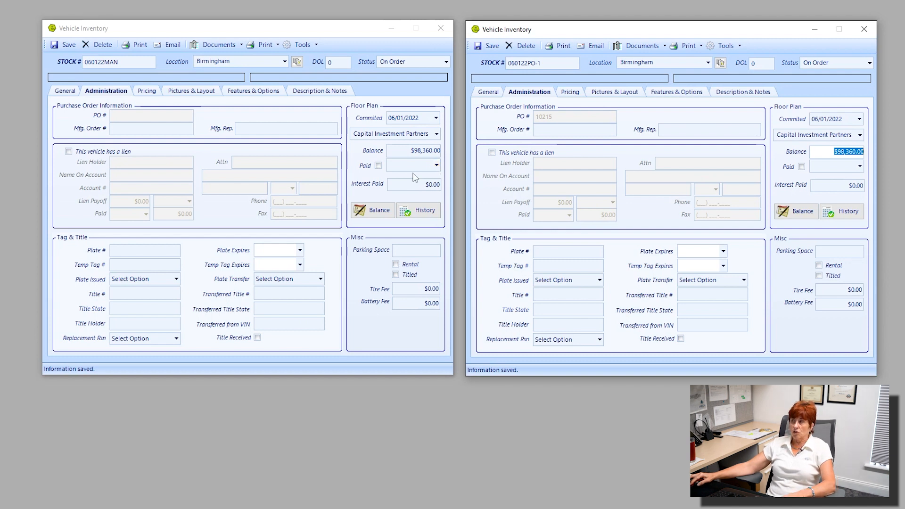
Examine the floor plan balance, interest paid and payment history of 060122MAN, and close the history.
{"action": "left_click", "coordinate": [405, 150]}
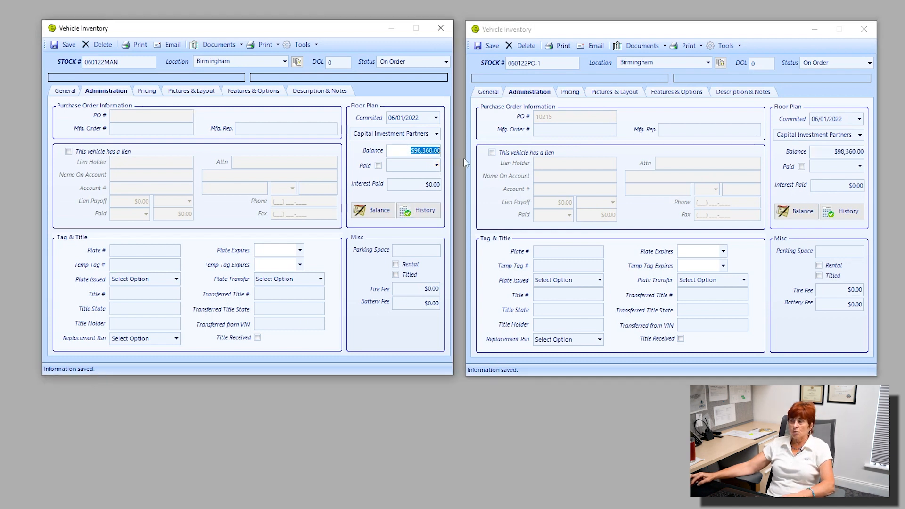
{"action": "left_click", "coordinate": [410, 180]}
{"action": "double_click", "coordinate": [410, 180]}
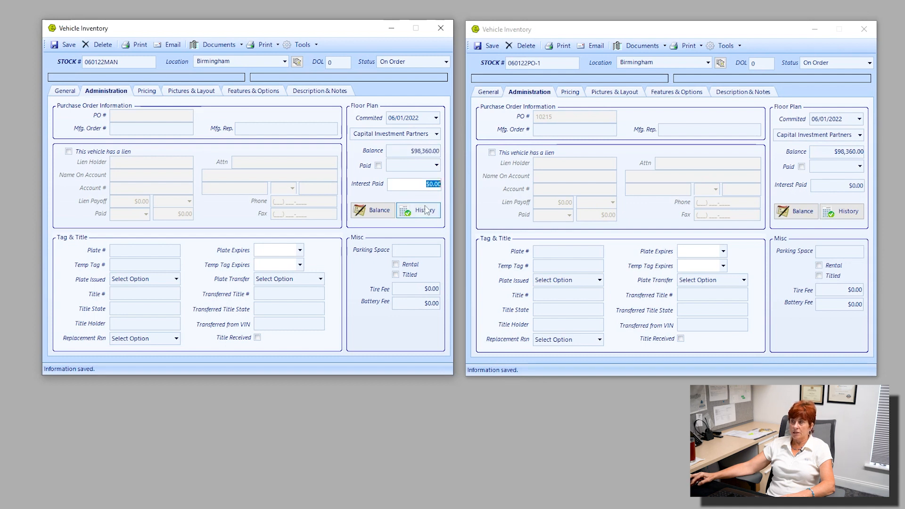
{"action": "left_click", "coordinate": [422, 217]}
{"action": "key", "text": "ctrl"}
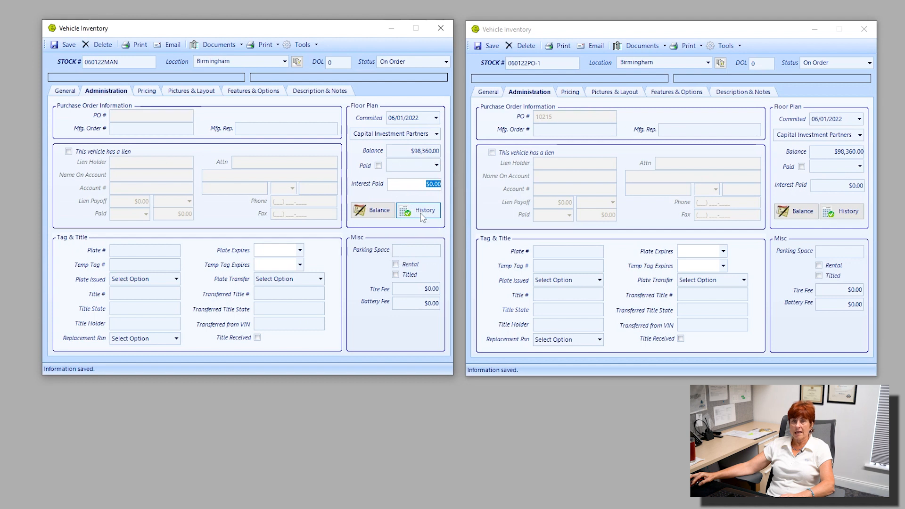
{"action": "left_click", "coordinate": [423, 217]}
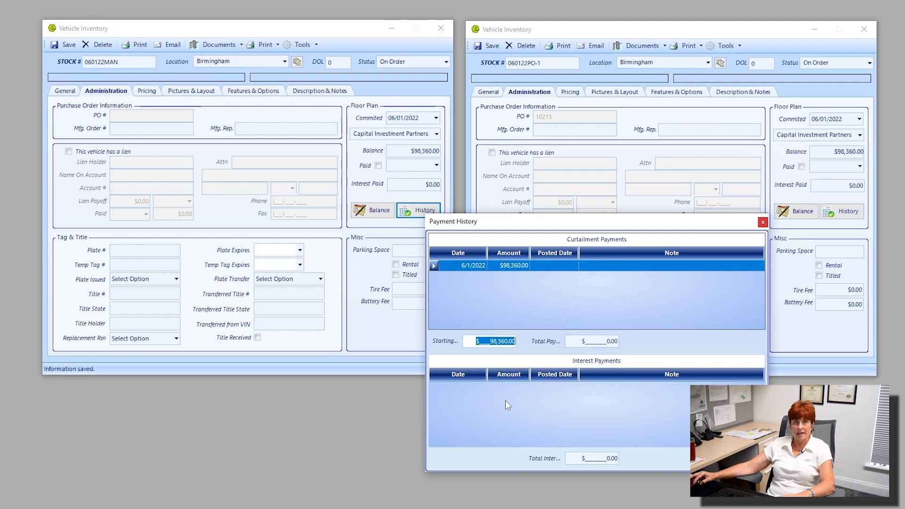
{"action": "left_click", "coordinate": [763, 223]}
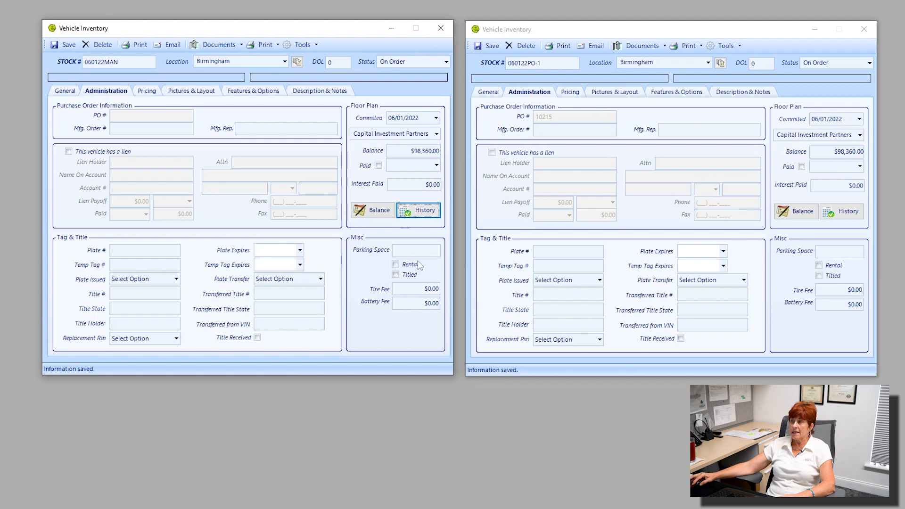
Save the administration information of 060122PO-1 and 060122MAN, and dismiss the resulting messages.
{"action": "left_click", "coordinate": [824, 252]}
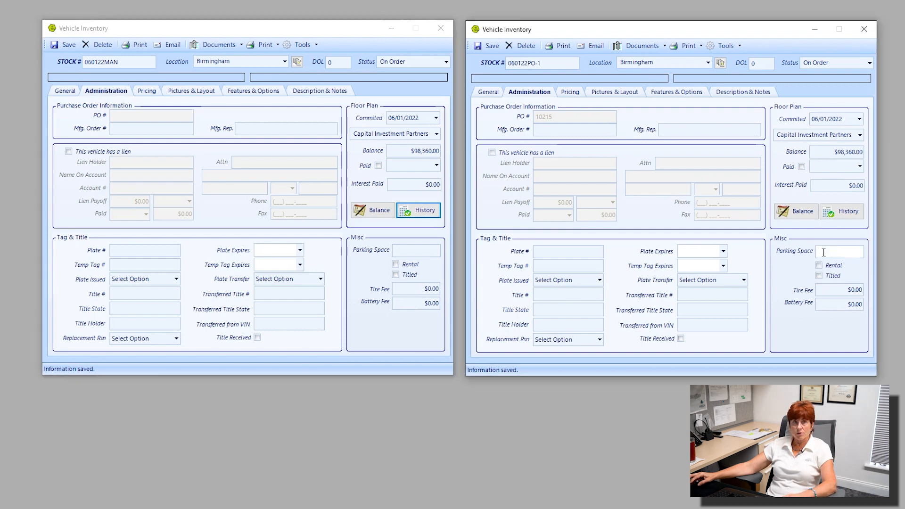
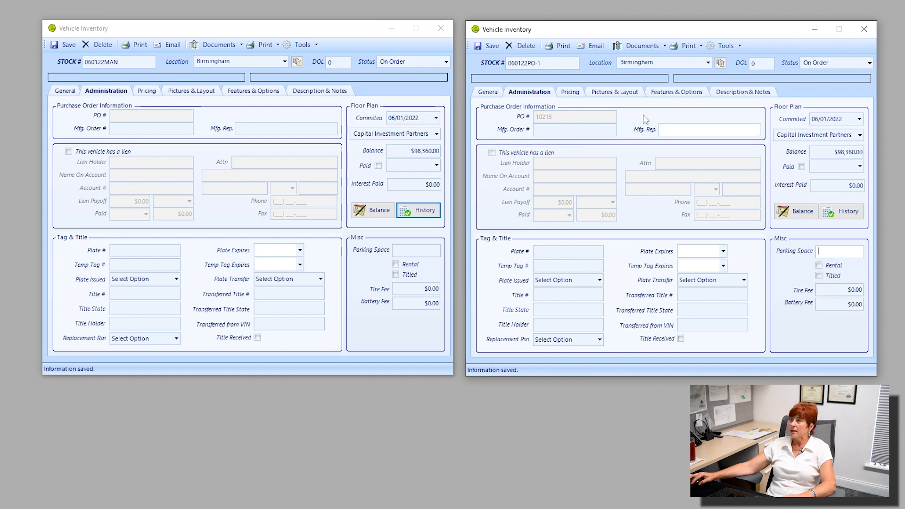
{"action": "left_click", "coordinate": [491, 46]}
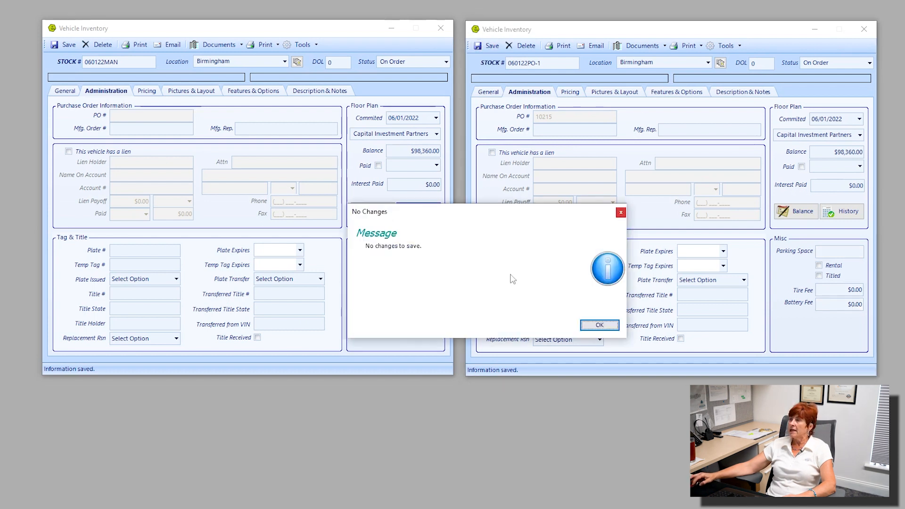
{"action": "left_click", "coordinate": [597, 324]}
{"action": "left_click", "coordinate": [66, 45]}
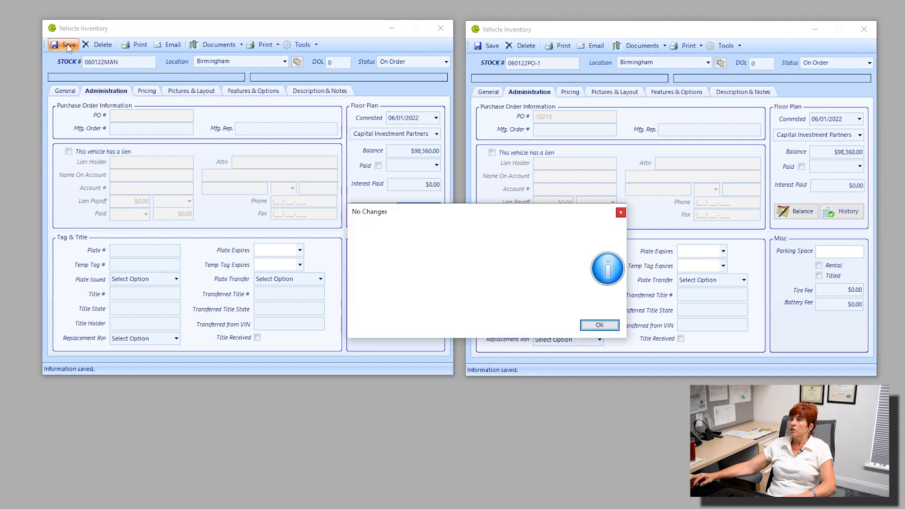
{"action": "left_click", "coordinate": [607, 327]}
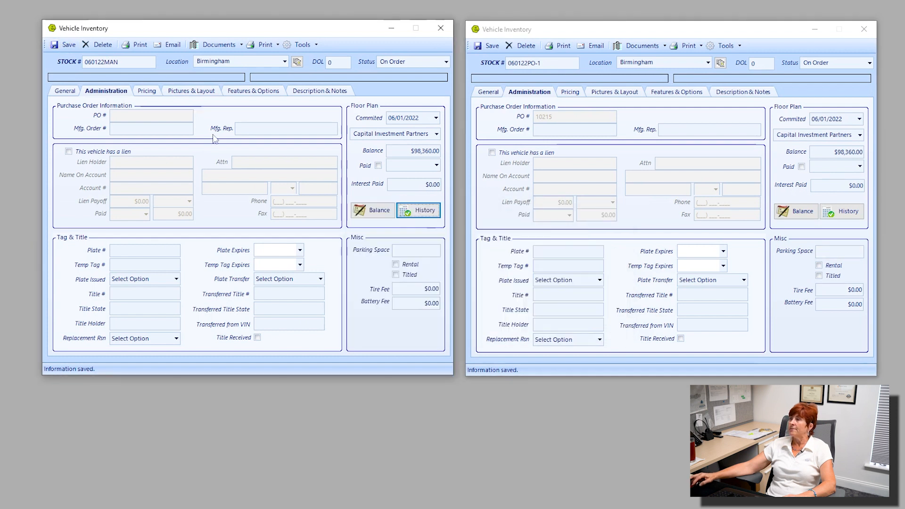
Examine the pricing matrix of 060122MAN and 060122PO-1, including the selling price, web price and invoice cost label.
{"action": "left_click", "coordinate": [147, 90]}
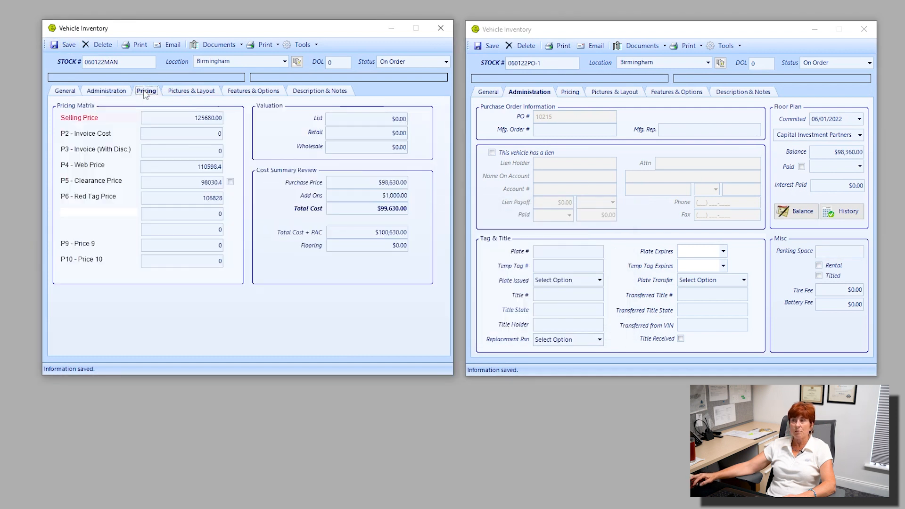
{"action": "left_click", "coordinate": [570, 92]}
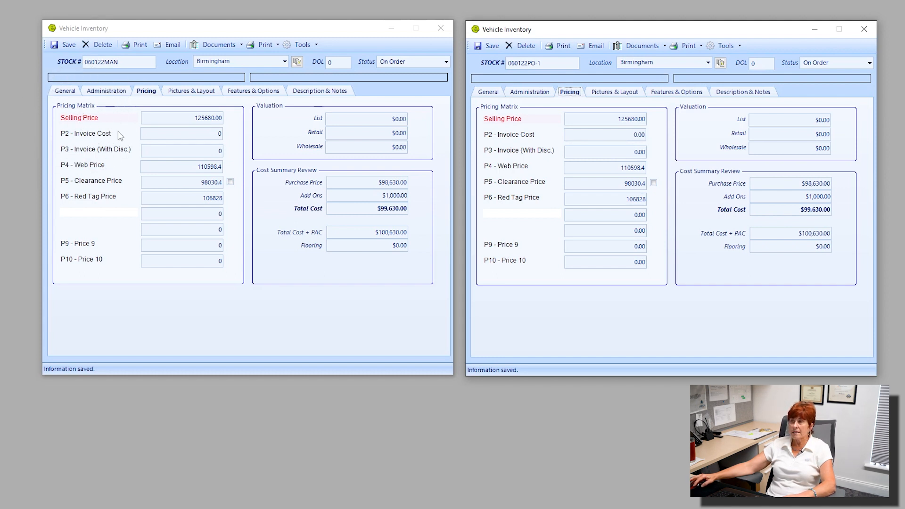
{"action": "left_click", "coordinate": [191, 118]}
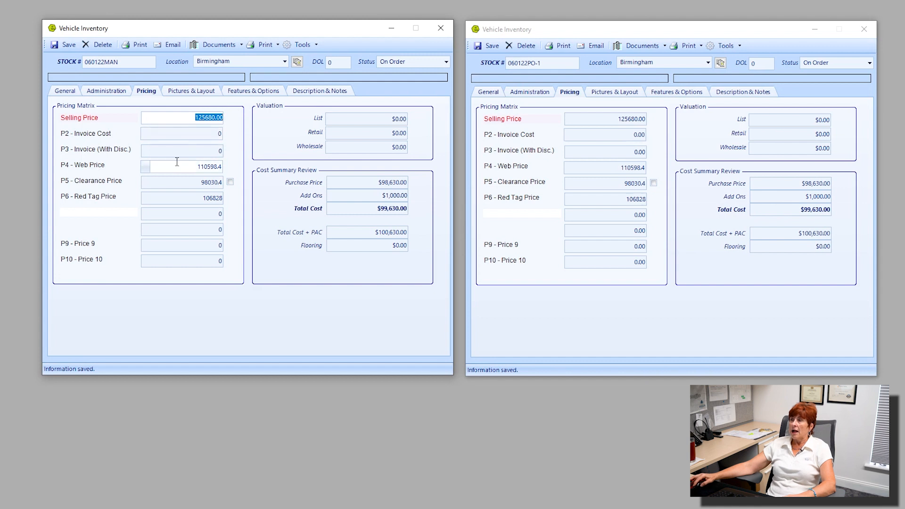
{"action": "left_click", "coordinate": [189, 118]}
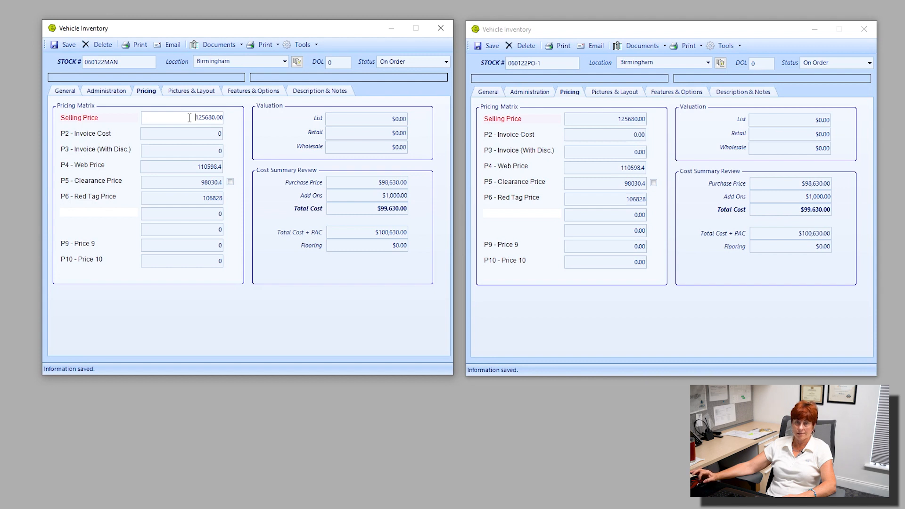
{"action": "left_click", "coordinate": [191, 167]}
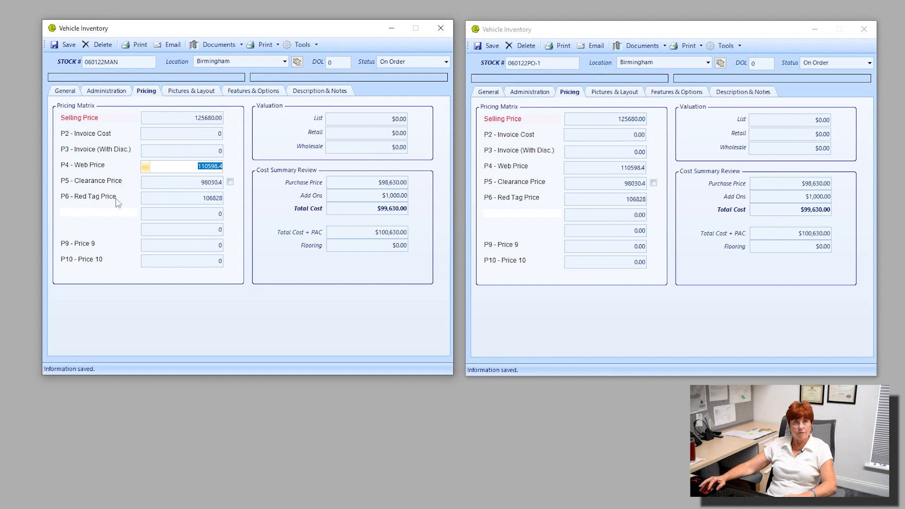
{"action": "double_click", "coordinate": [104, 137]}
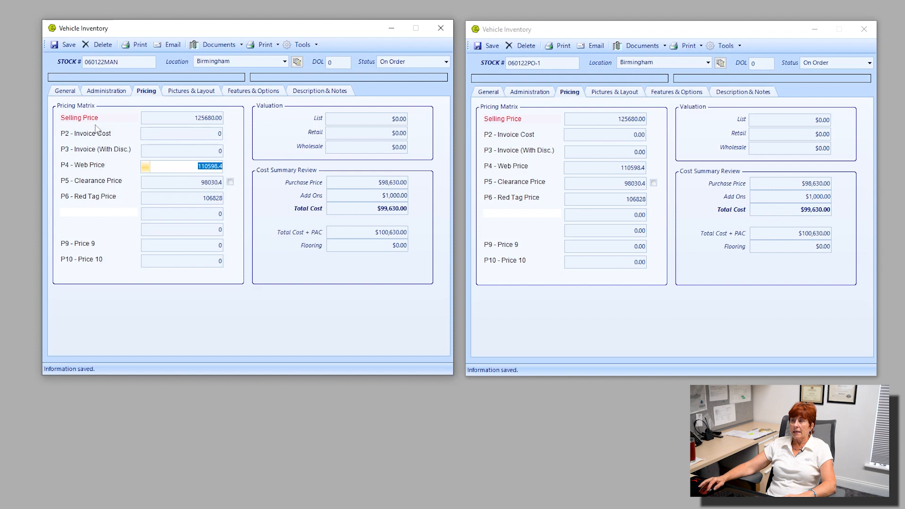
Set the text of the blank P7 price label on 060122PO-1 to "class", keeping the orientation Right.
{"action": "double_click", "coordinate": [514, 218]}
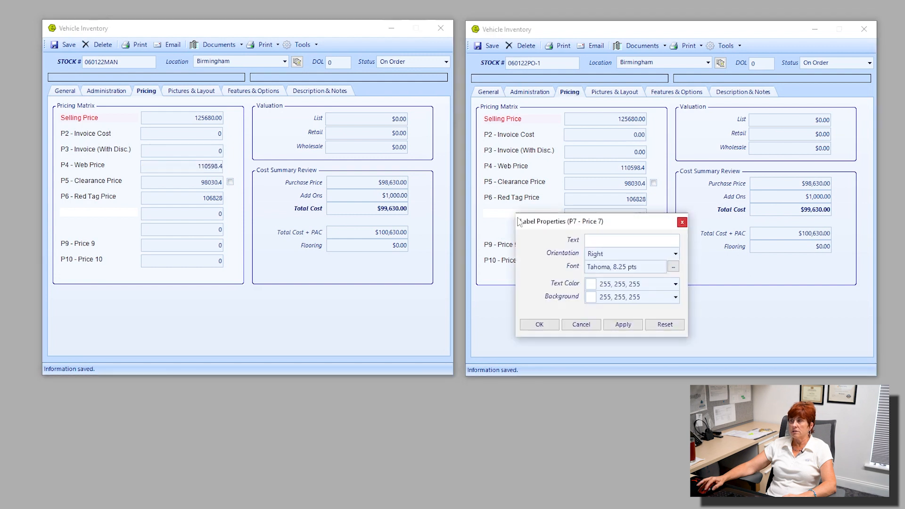
{"action": "type", "text": "cl"}
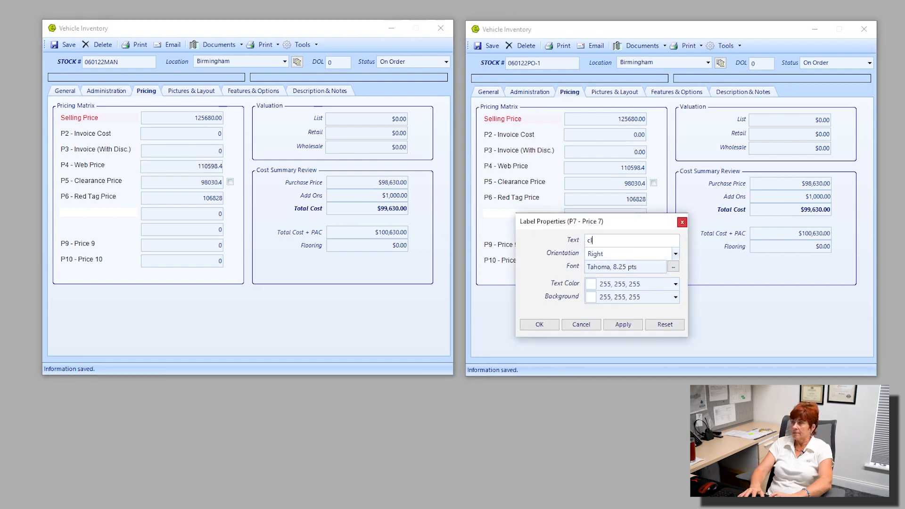
{"action": "type", "text": "ass"}
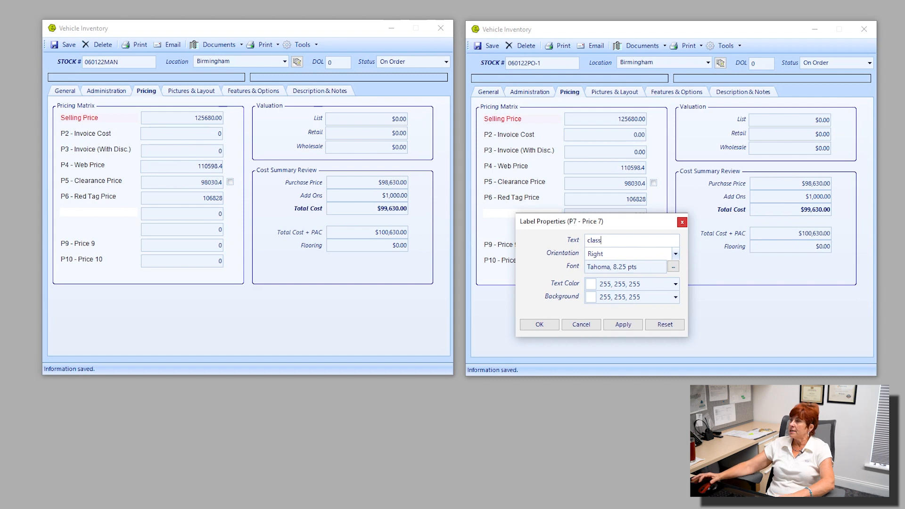
{"action": "left_click", "coordinate": [676, 254]}
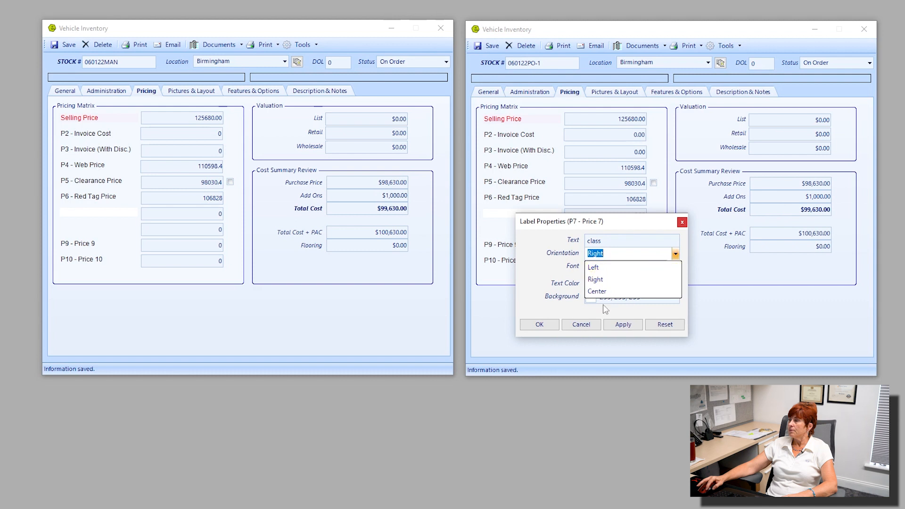
{"action": "left_click", "coordinate": [617, 254]}
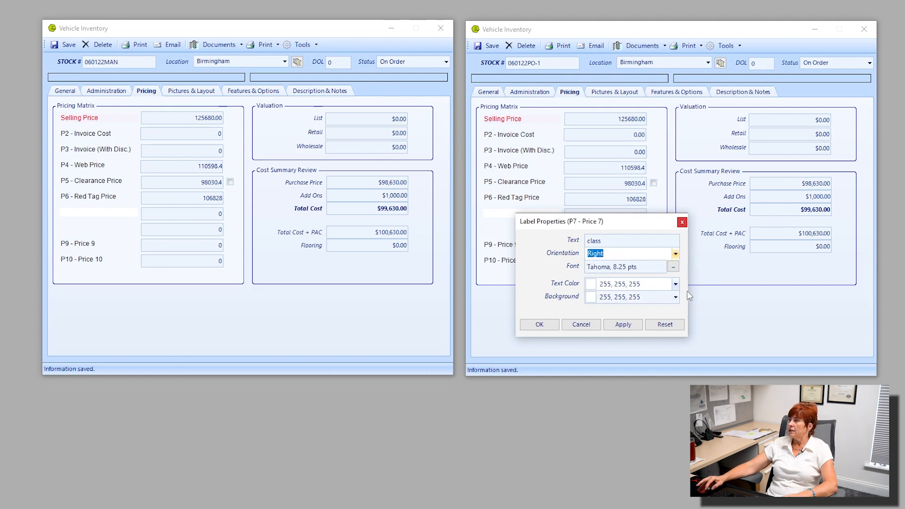
Give the P7 price label purple text (102, 51, 152) on a yellow background (244, 208, 63) and apply the changes.
{"action": "left_click", "coordinate": [676, 284]}
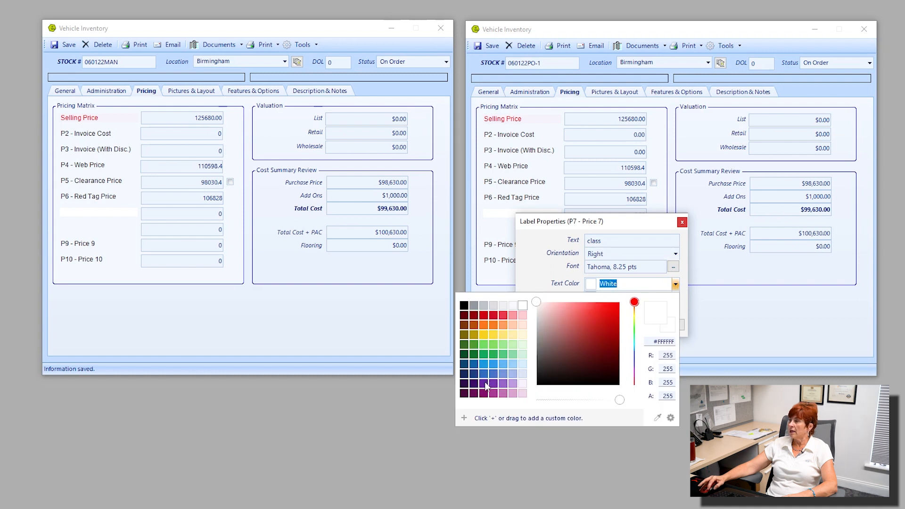
{"action": "left_click", "coordinate": [487, 385]}
{"action": "left_click", "coordinate": [682, 289]}
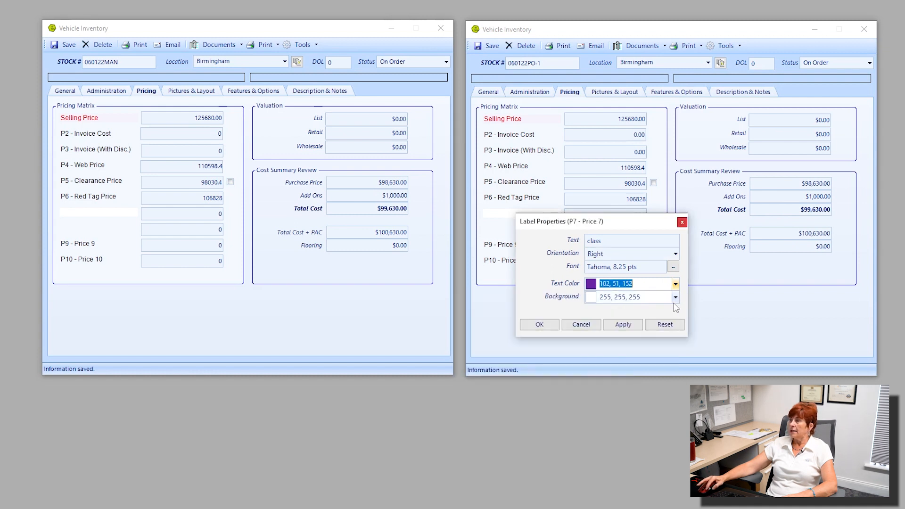
{"action": "left_click", "coordinate": [676, 298]}
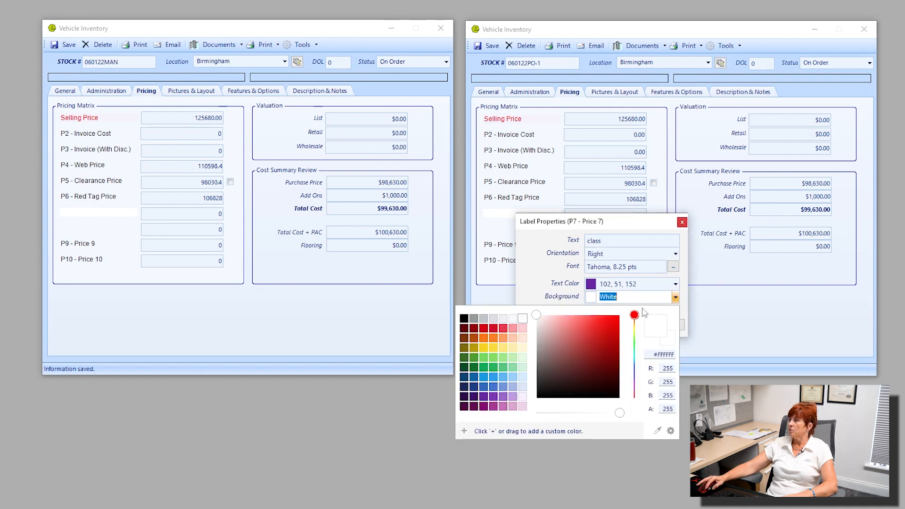
{"action": "left_click", "coordinate": [484, 347]}
{"action": "left_click", "coordinate": [687, 301]}
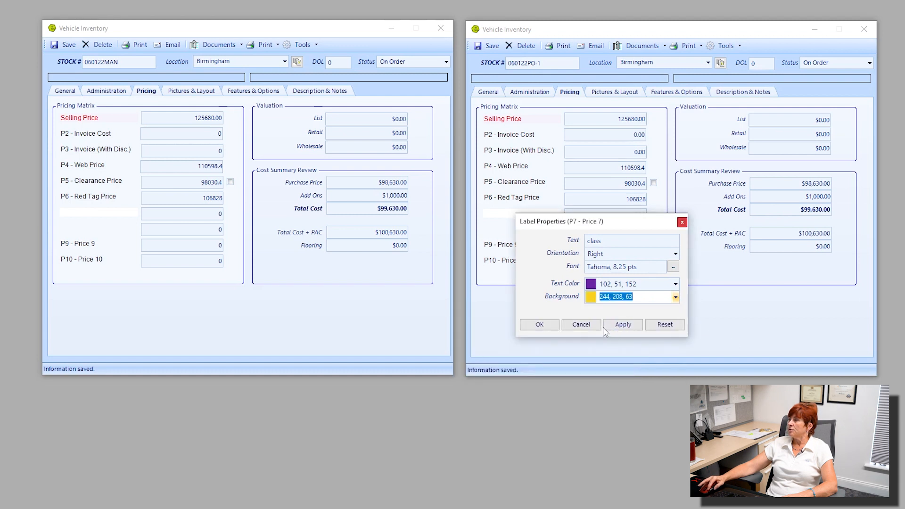
{"action": "left_click", "coordinate": [624, 325]}
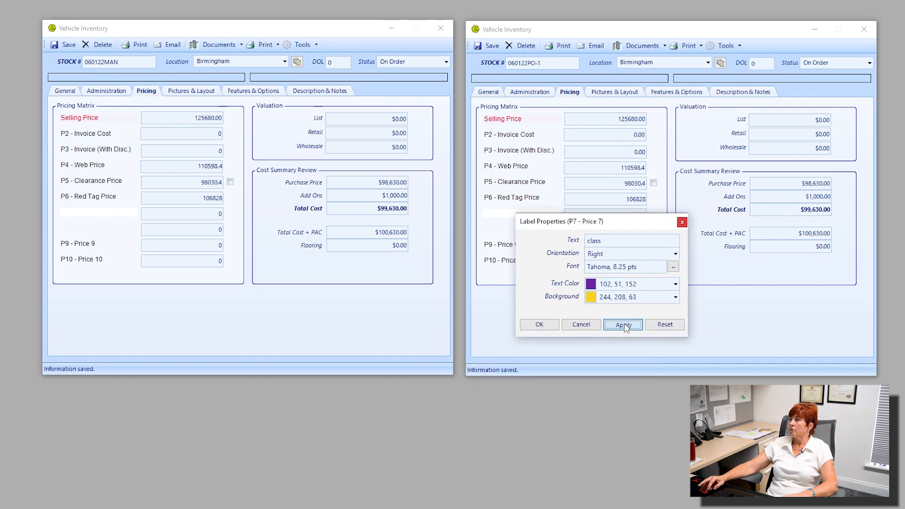
{"action": "left_click", "coordinate": [548, 325]}
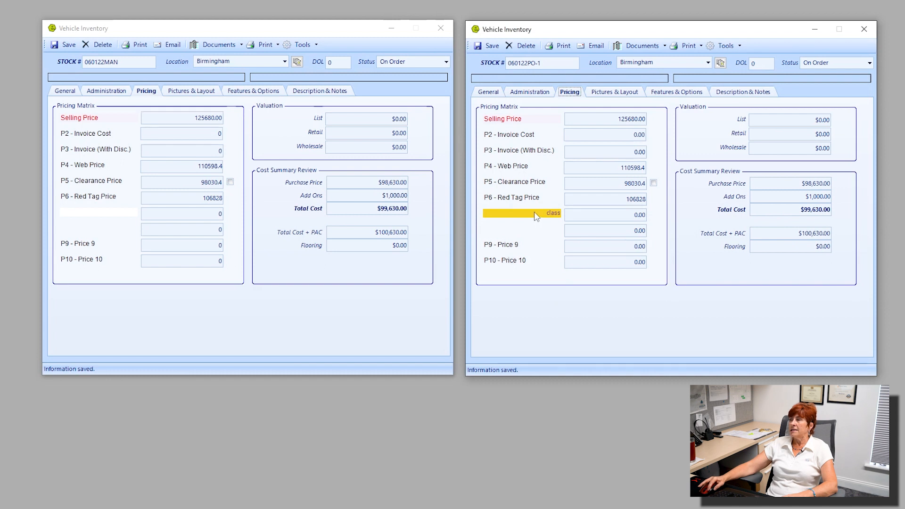
{"action": "key", "text": "ctrl"}
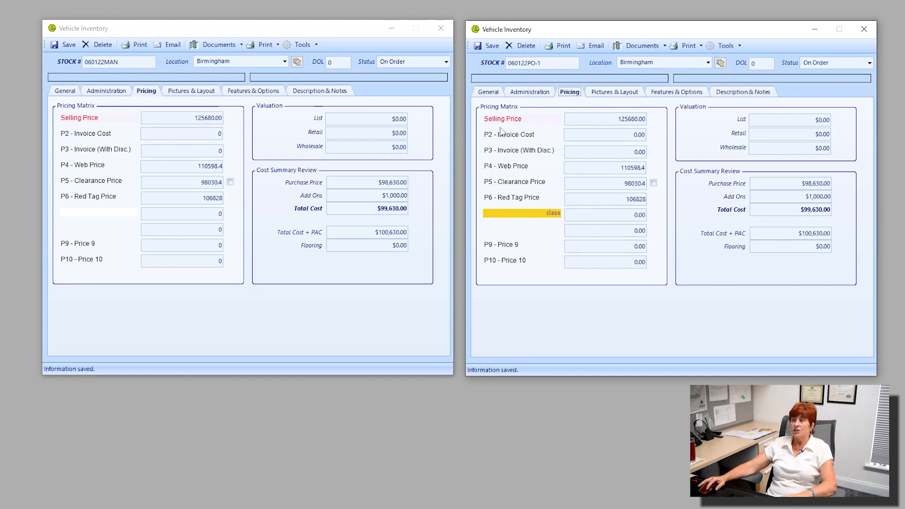
{"action": "key", "text": "ctrl"}
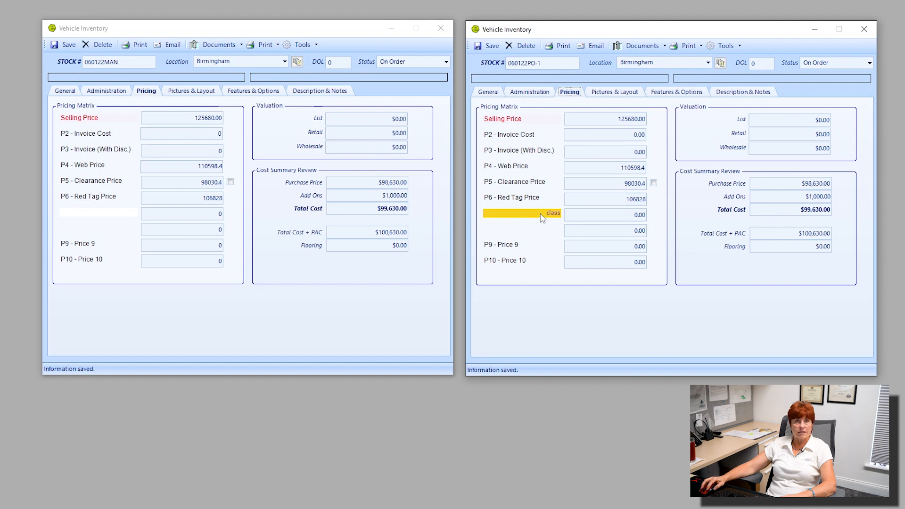
Clear the P7 price label's text, set its text color to light gray (235, 235, 238) with a matching background, and apply the changes.
{"action": "double_click", "coordinate": [524, 215]}
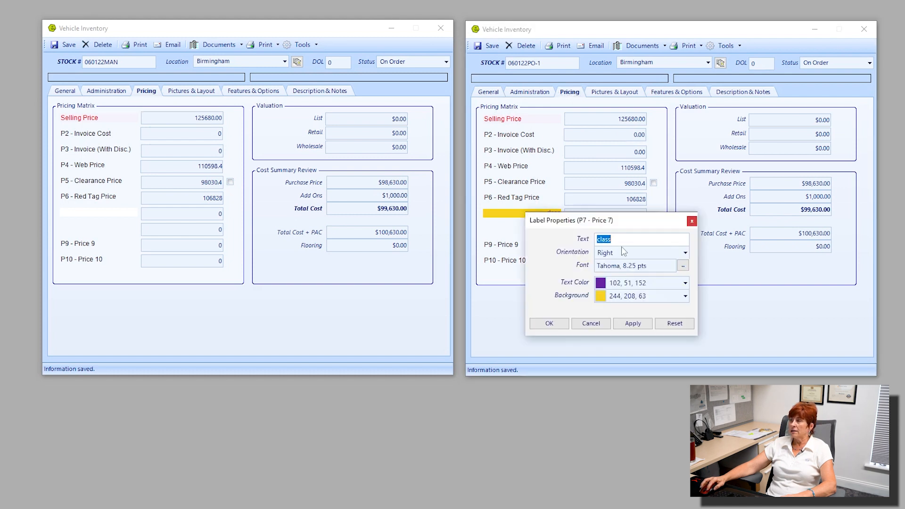
{"action": "key", "text": "BackSpace"}
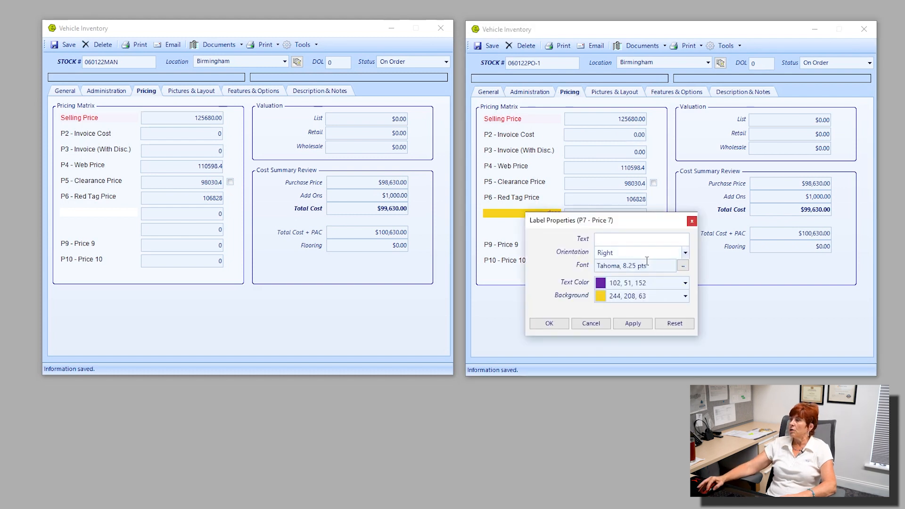
{"action": "left_click", "coordinate": [685, 284]}
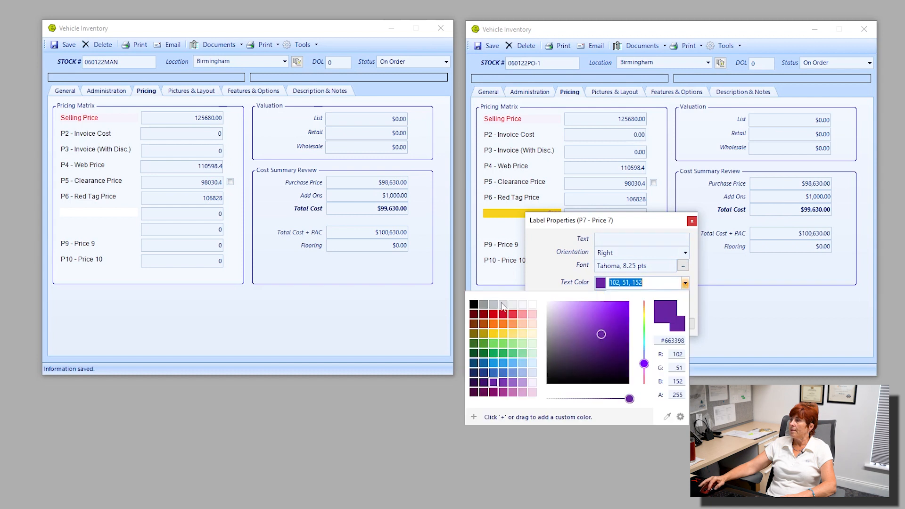
{"action": "left_click", "coordinate": [512, 305]}
{"action": "left_click", "coordinate": [694, 293]}
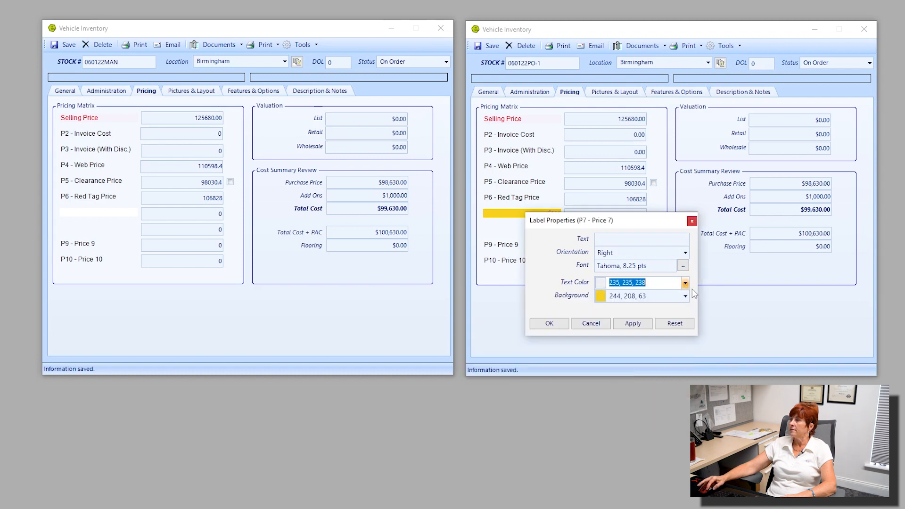
{"action": "left_click", "coordinate": [686, 296]}
{"action": "left_click", "coordinate": [513, 318]}
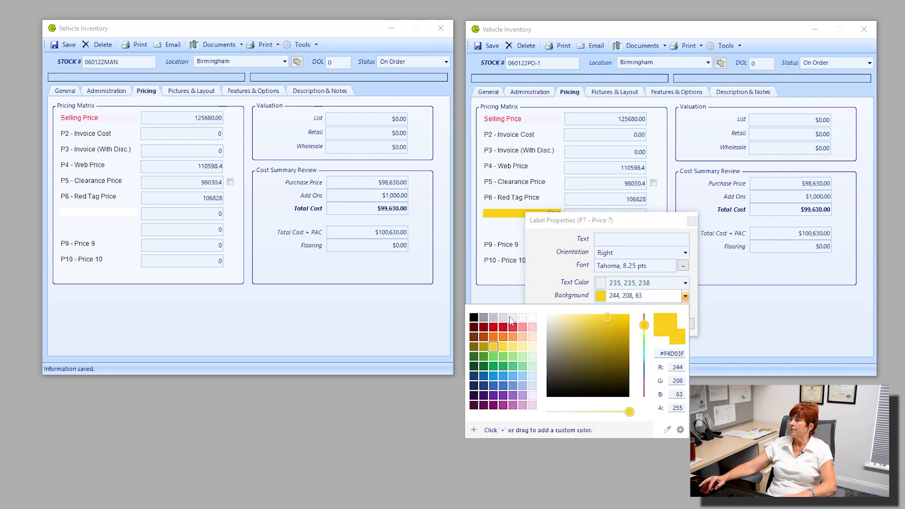
{"action": "left_click", "coordinate": [697, 300]}
{"action": "left_click", "coordinate": [633, 324]}
{"action": "left_click", "coordinate": [549, 324]}
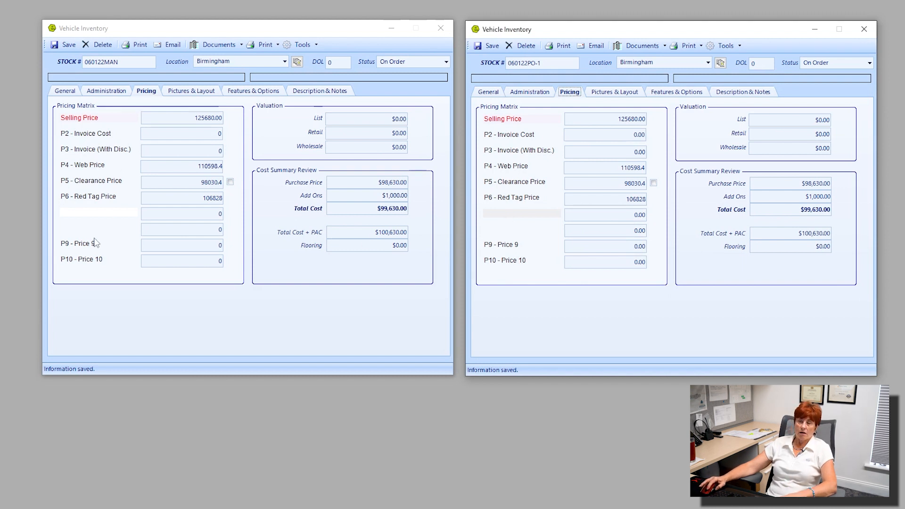
Review the selling, web, clearance and red tag prices of 060122MAN and its list valuation.
{"action": "left_click", "coordinate": [179, 119]}
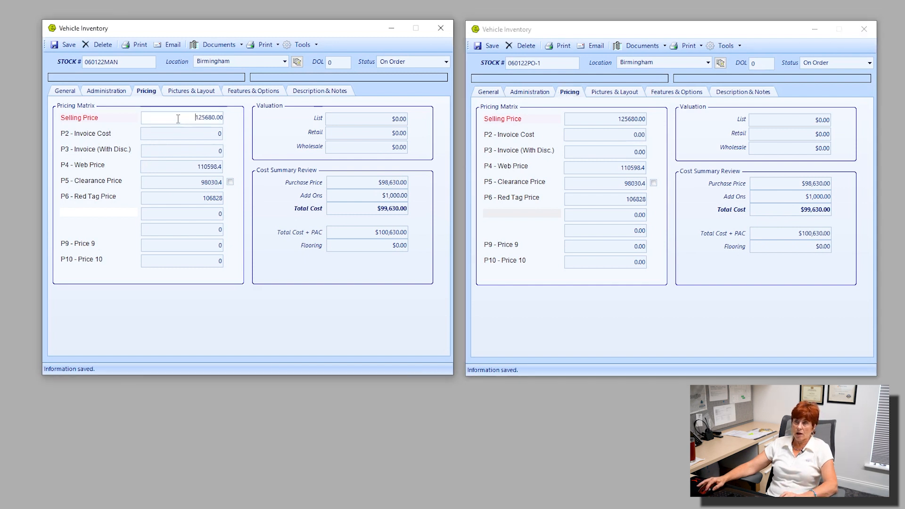
{"action": "left_click", "coordinate": [186, 164]}
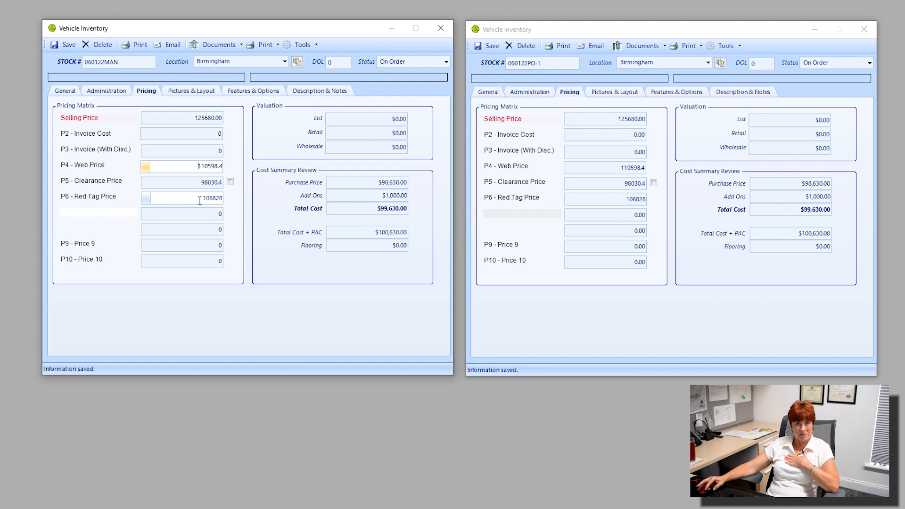
{"action": "key", "text": "Tab"}
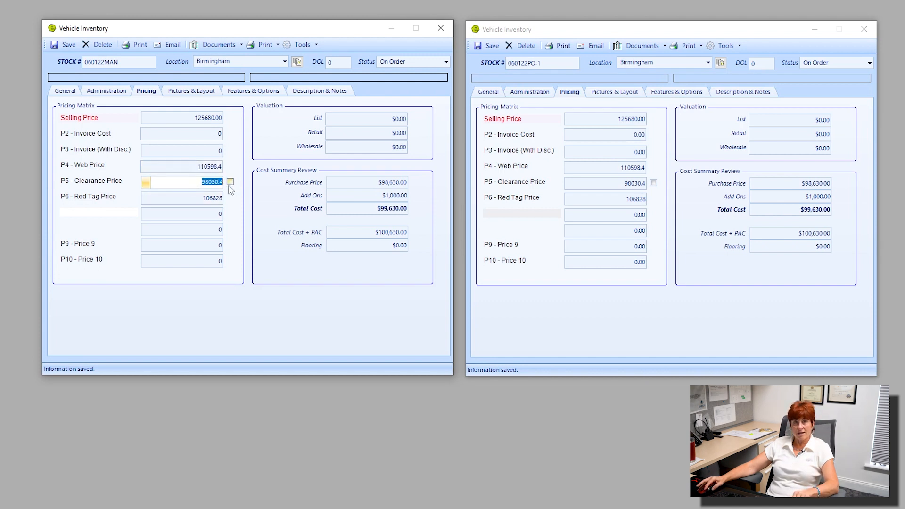
{"action": "left_click", "coordinate": [184, 199]}
{"action": "left_click_drag", "start_coordinate": [184, 199], "coordinate": [239, 205]}
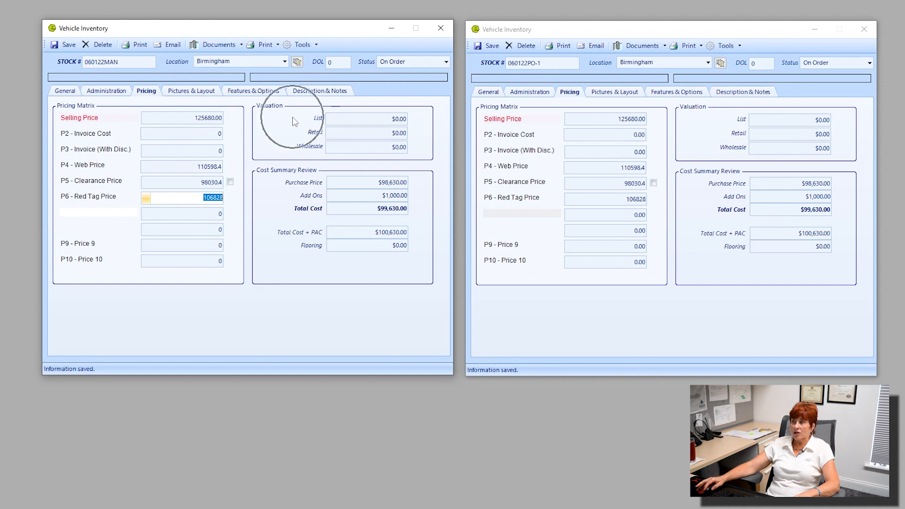
{"action": "left_click", "coordinate": [378, 121]}
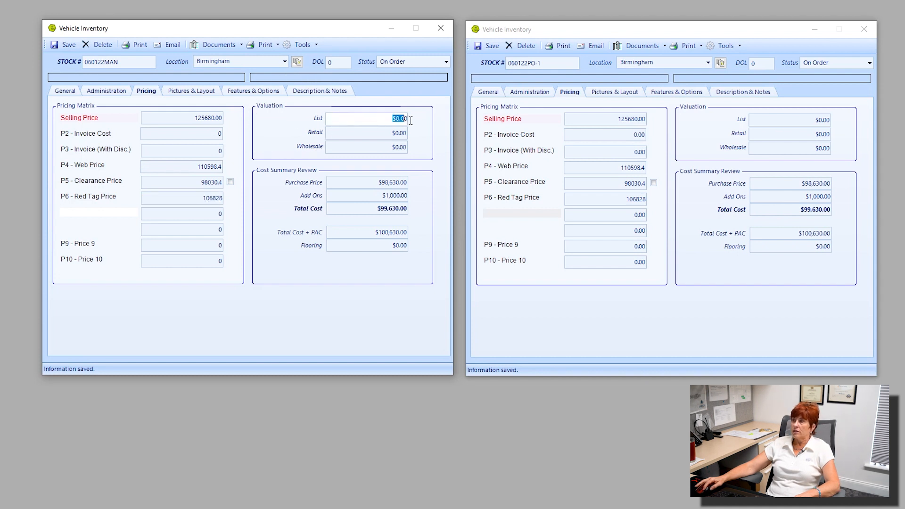
Review the retail and wholesale valuations and the purchase price of 060122MAN.
{"action": "left_click", "coordinate": [399, 134]}
{"action": "key", "text": "Tab"}
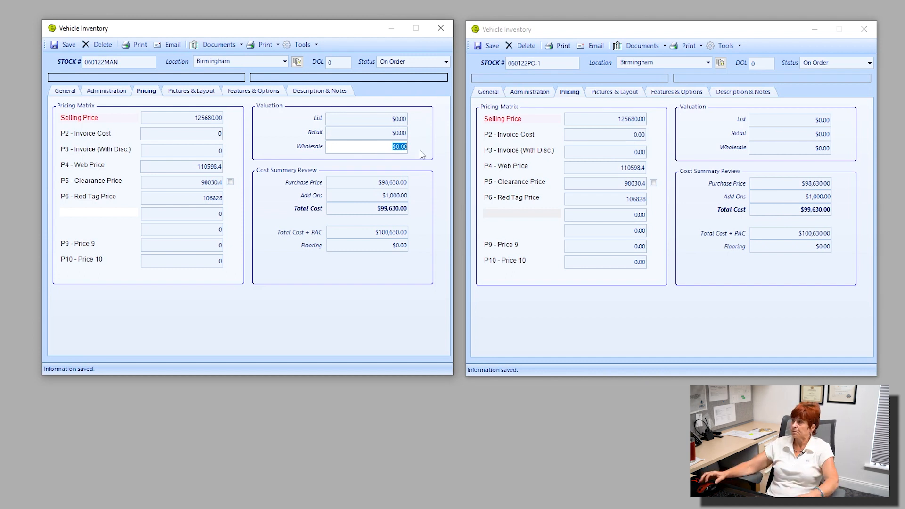
{"action": "key", "text": "ctrl"}
{"action": "left_click", "coordinate": [354, 183]}
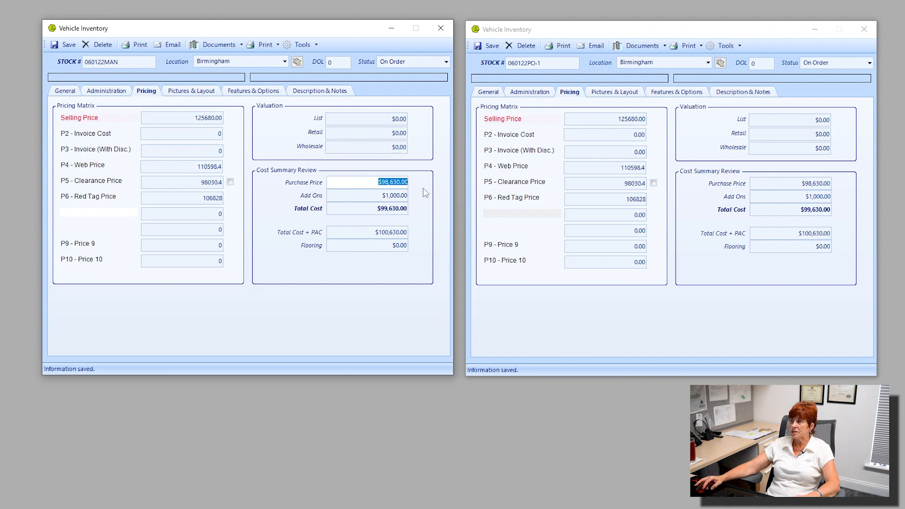
Trace the add-ons amount of 060122MAN to the transportation line in its itemized charges.
{"action": "left_click", "coordinate": [376, 194]}
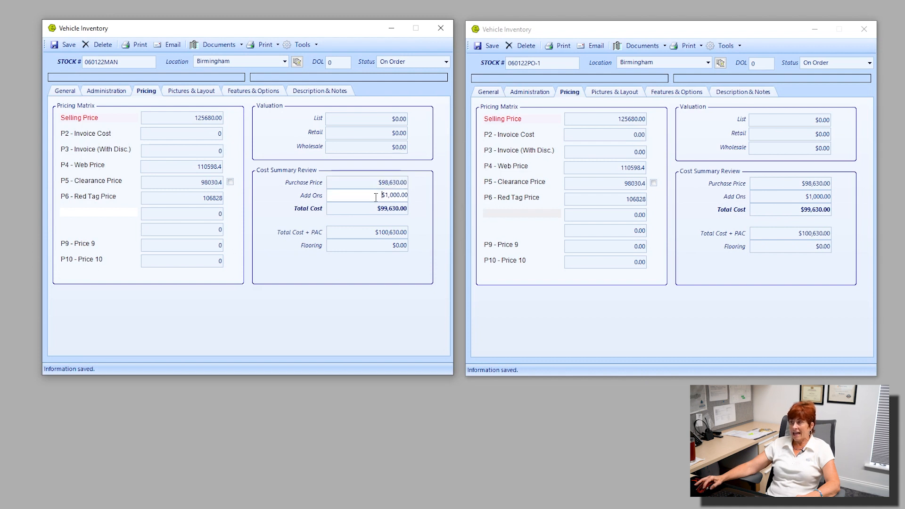
{"action": "left_click", "coordinate": [65, 90]}
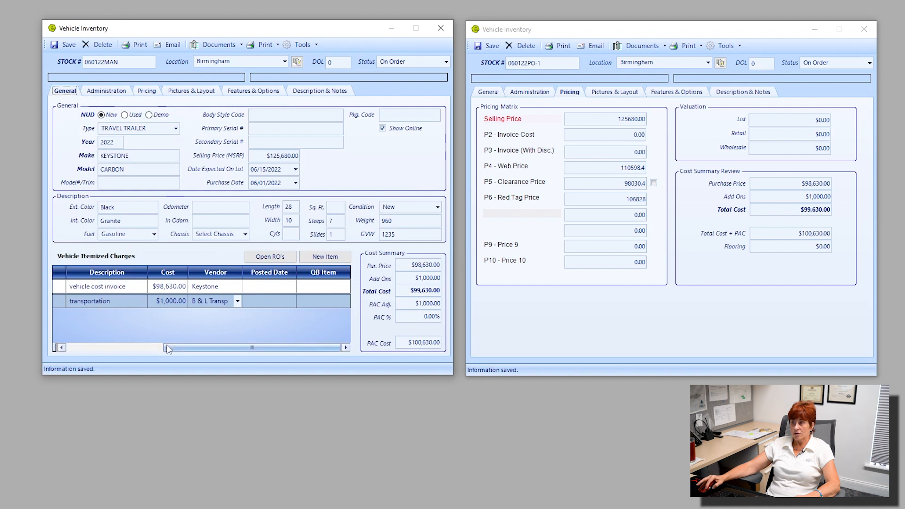
{"action": "left_click", "coordinate": [168, 303]}
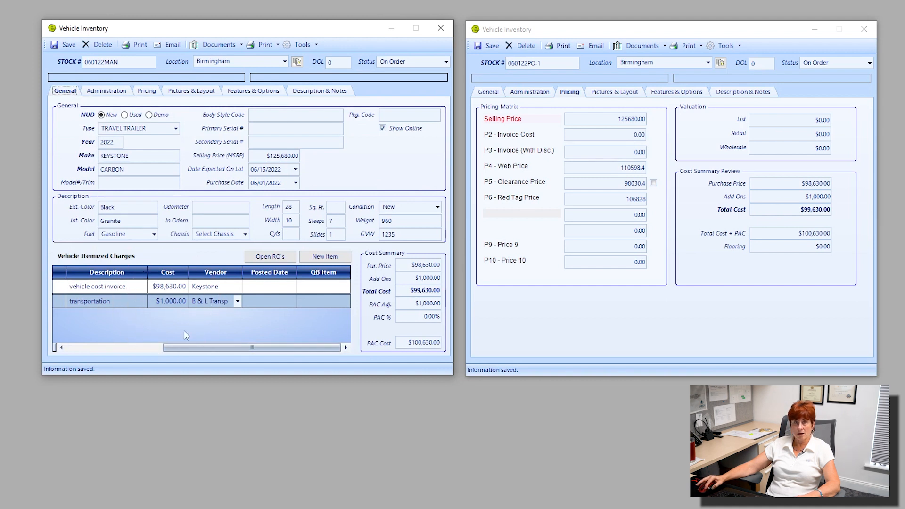
{"action": "left_click_drag", "start_coordinate": [179, 352], "coordinate": [80, 349]}
{"action": "left_click", "coordinate": [143, 301]}
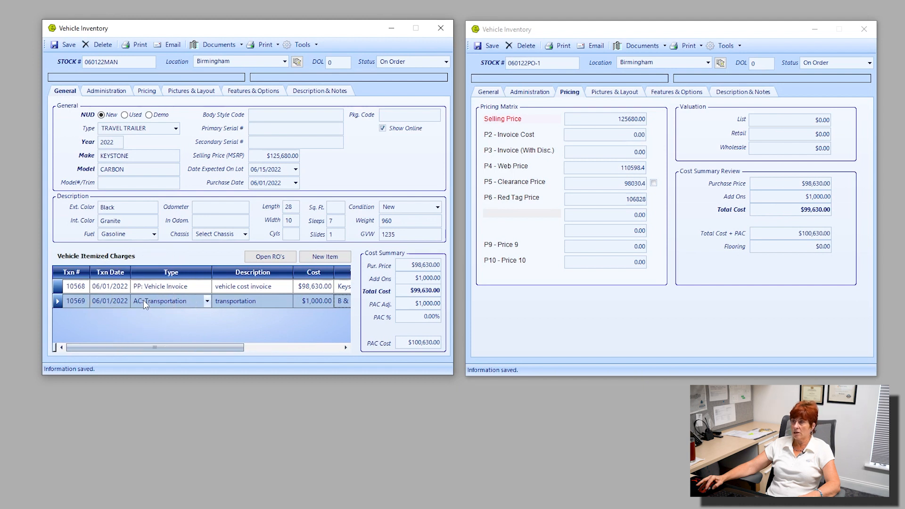
Return to the cost summary review of 060122MAN and examine its add-ons, total cost and total cost plus PAC.
{"action": "left_click", "coordinate": [146, 93]}
{"action": "left_click", "coordinate": [374, 199]}
{"action": "left_click_drag", "start_coordinate": [377, 198], "coordinate": [407, 199]}
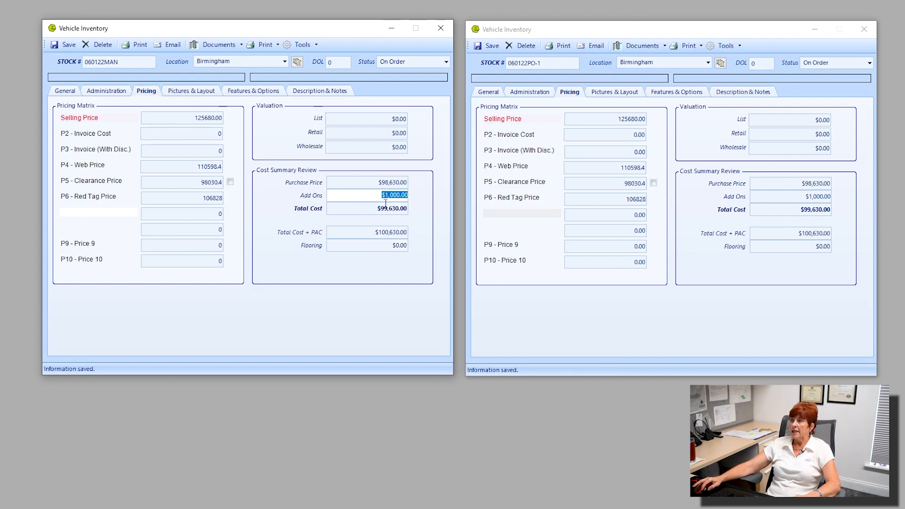
{"action": "left_click_drag", "start_coordinate": [371, 214], "coordinate": [417, 214]}
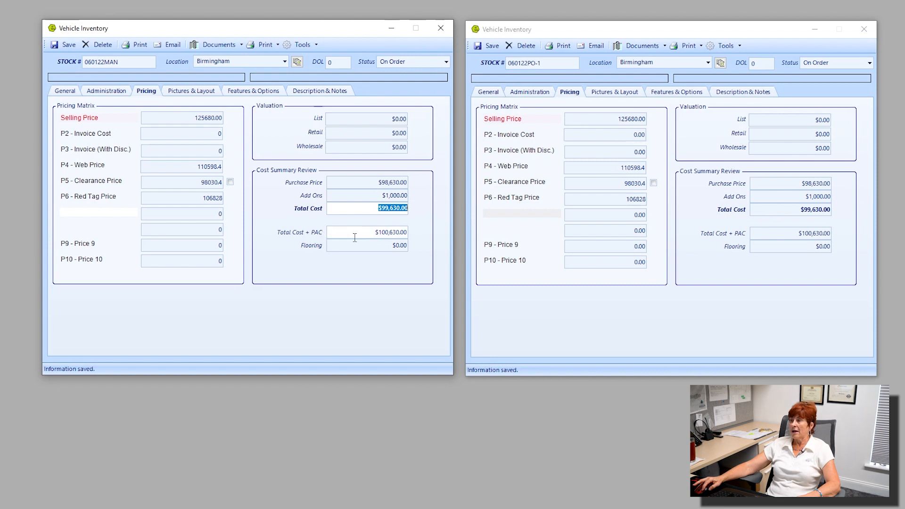
{"action": "left_click_drag", "start_coordinate": [356, 236], "coordinate": [402, 237]}
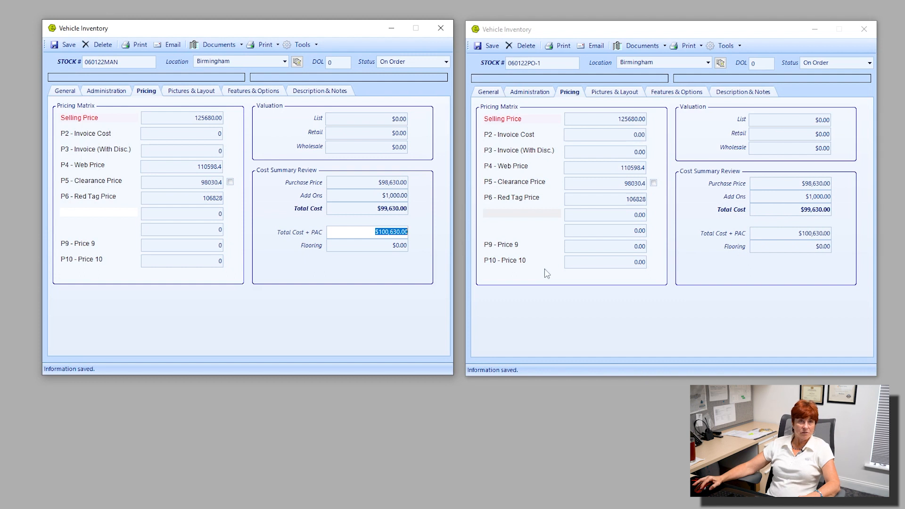
Save the vehicle records 060122MAN and 060122PO-1 after the pricing review.
{"action": "left_click", "coordinate": [66, 45]}
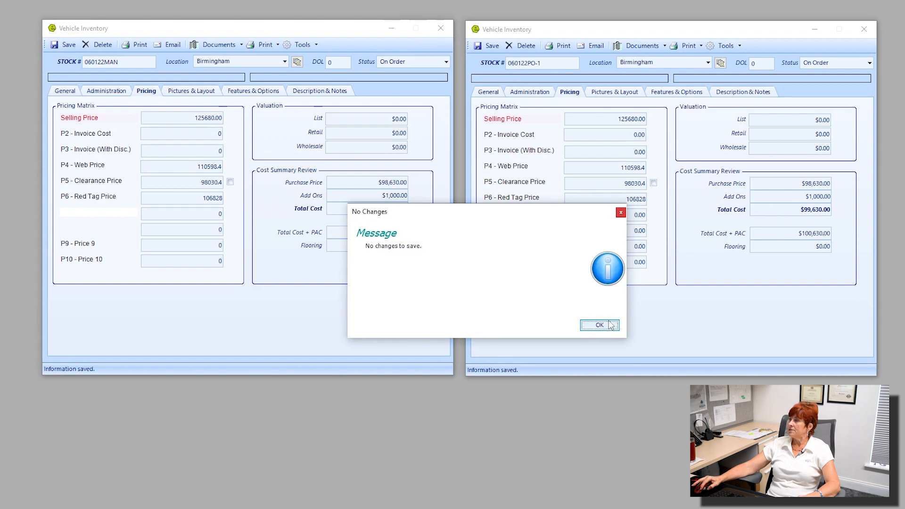
{"action": "left_click", "coordinate": [610, 328]}
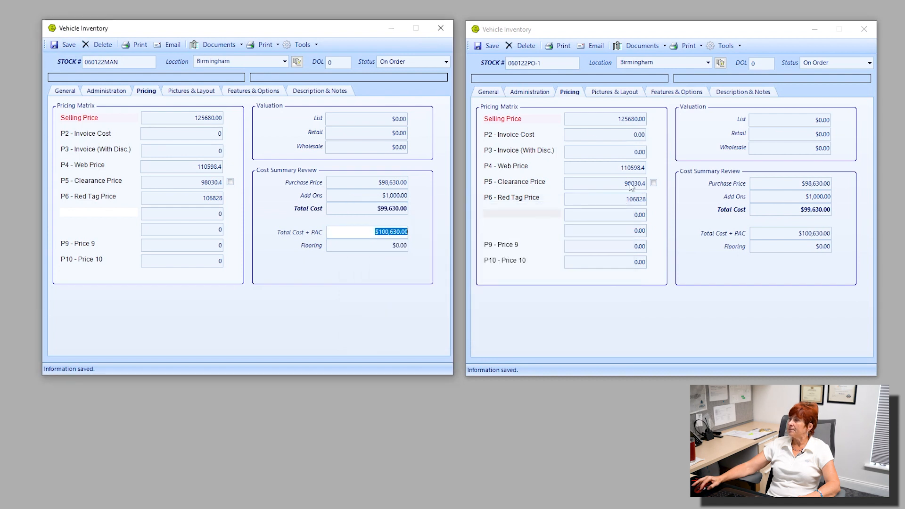
{"action": "left_click", "coordinate": [492, 47]}
{"action": "left_click", "coordinate": [607, 331]}
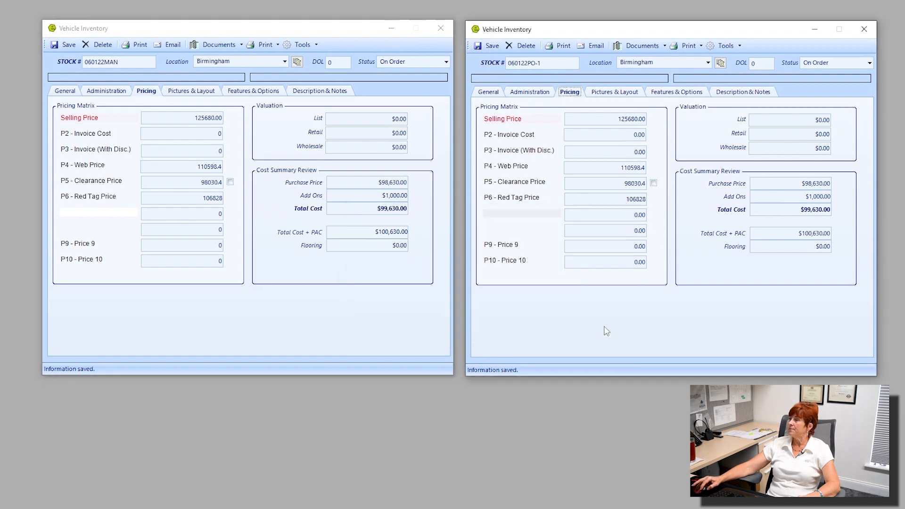
Show the pictures of both vehicles and browse to the Vehicles folder in Pictures to add images to 060122MAN.
{"action": "left_click", "coordinate": [622, 94]}
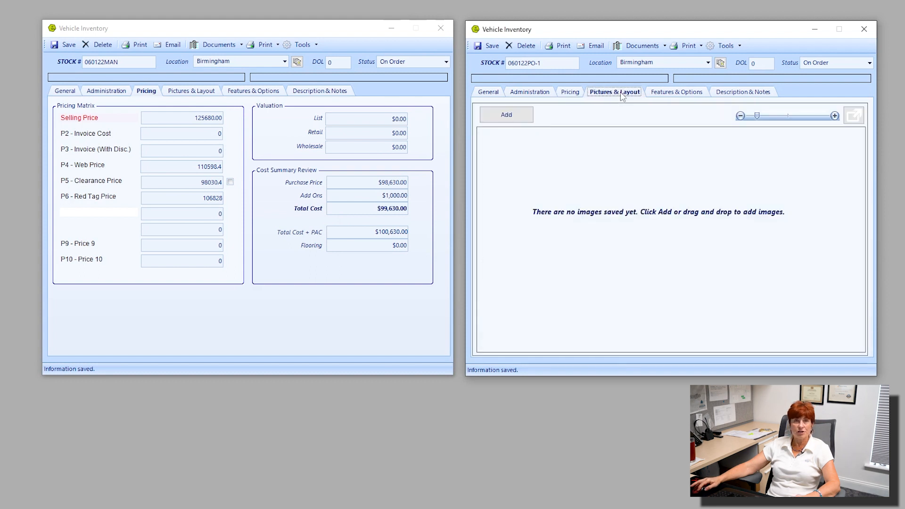
{"action": "left_click", "coordinate": [177, 92]}
{"action": "left_click", "coordinate": [81, 115]}
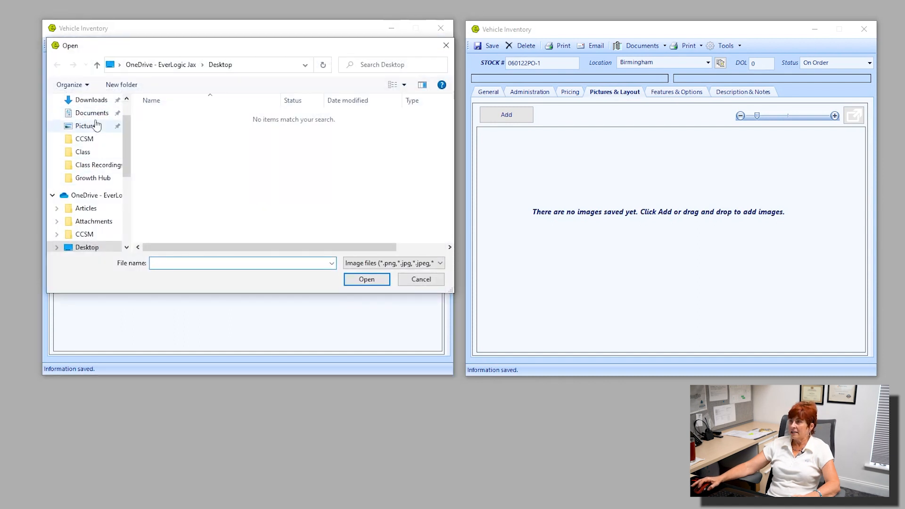
{"action": "left_click", "coordinate": [96, 127]}
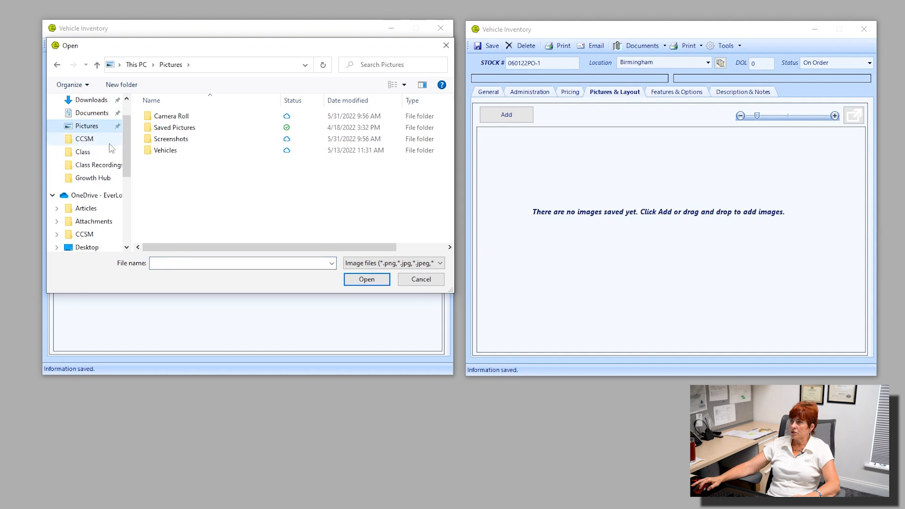
{"action": "left_click", "coordinate": [173, 152]}
{"action": "double_click", "coordinate": [173, 151]}
Upload the images RV travel trailer large, RV living open area and RV kitchen sink to 060122MAN.
{"action": "scroll", "coordinate": [225, 169], "scroll_direction": "down", "scroll_amount": 1}
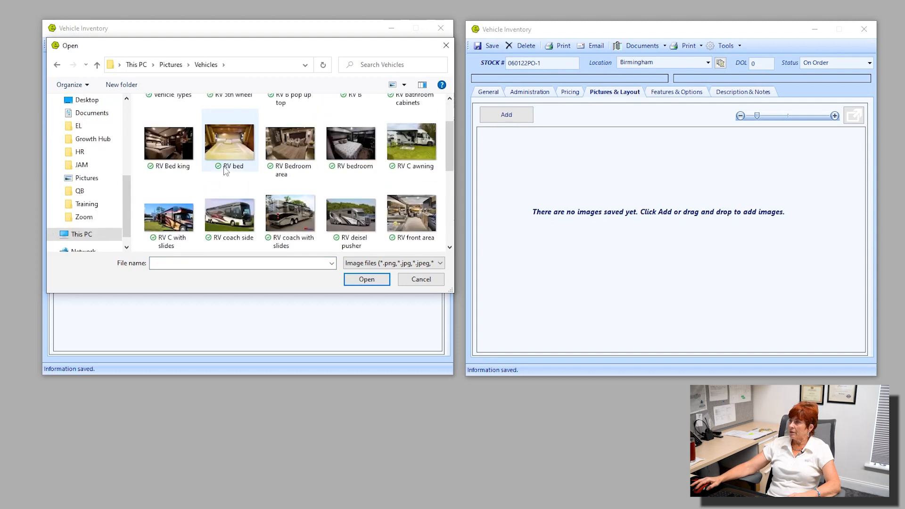
{"action": "scroll", "coordinate": [227, 169], "scroll_direction": "up", "scroll_amount": 1}
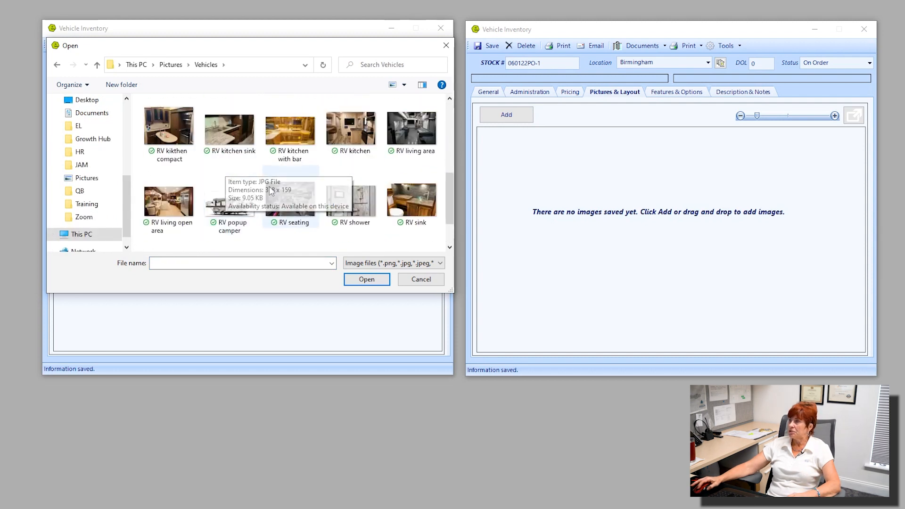
{"action": "scroll", "coordinate": [272, 188], "scroll_direction": "up", "scroll_amount": 1}
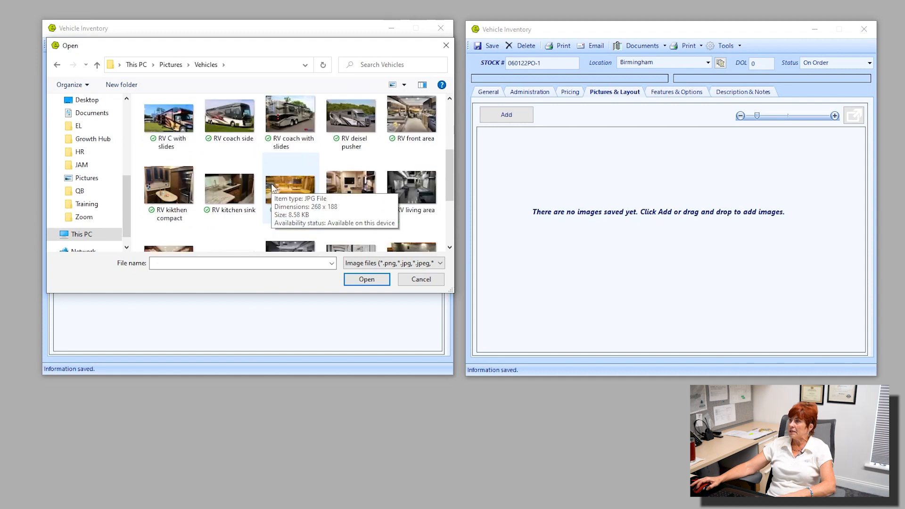
{"action": "scroll", "coordinate": [271, 187], "scroll_direction": "down", "scroll_amount": 2}
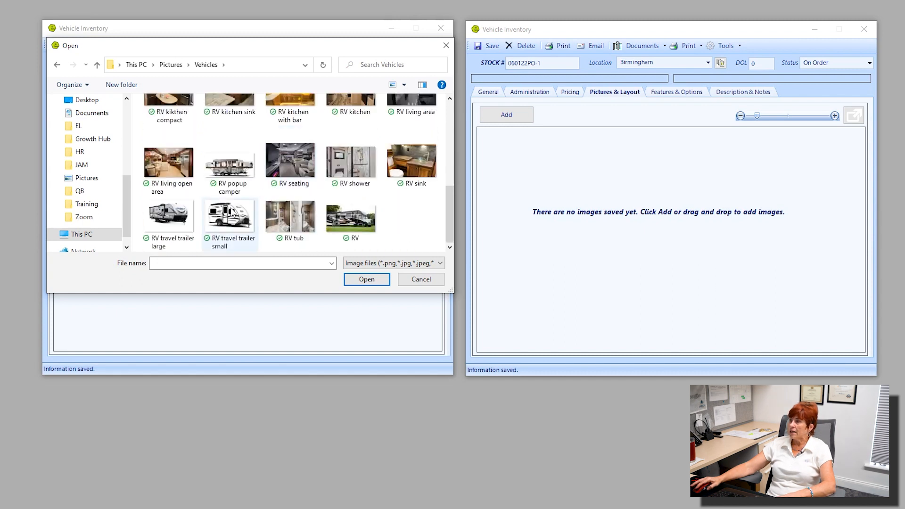
{"action": "left_click", "coordinate": [166, 218]}
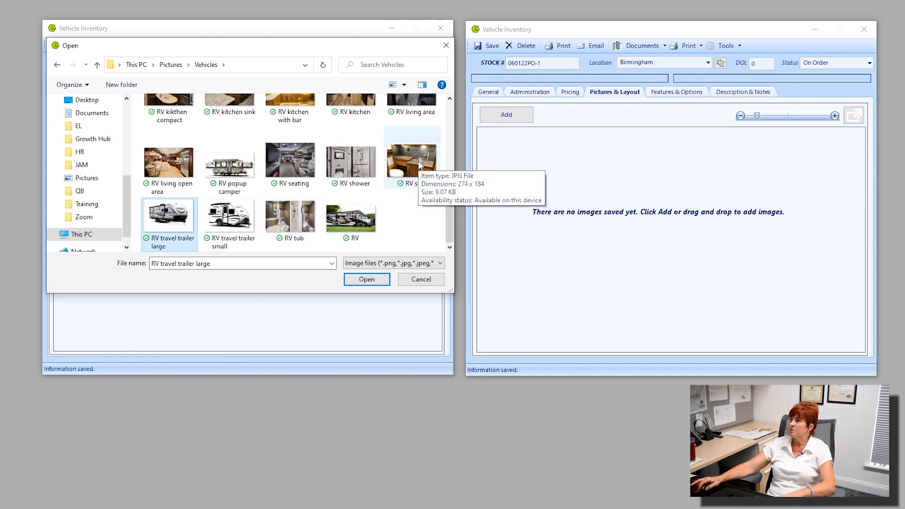
{"action": "left_click", "coordinate": [155, 165], "text": "ctrl"}
{"action": "scroll", "coordinate": [302, 156], "scroll_direction": "up", "scroll_amount": 1}
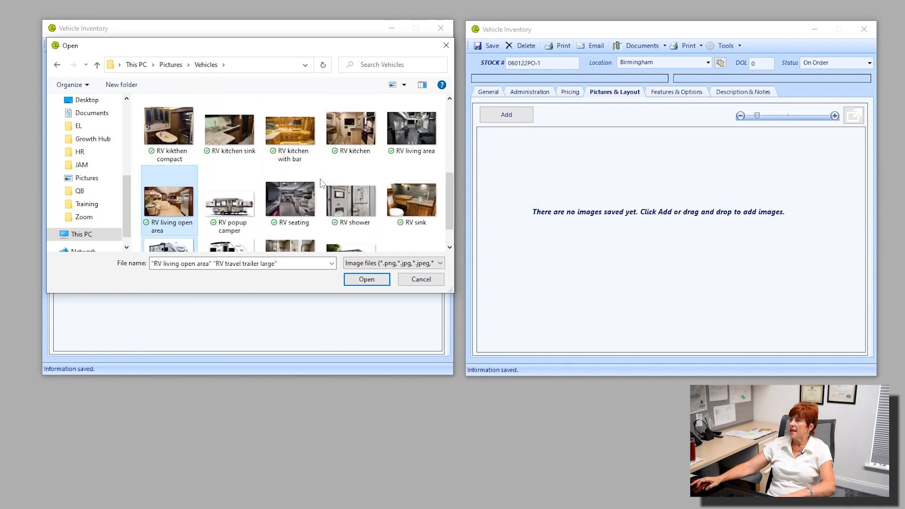
{"action": "left_click", "coordinate": [229, 129], "text": "ctrl"}
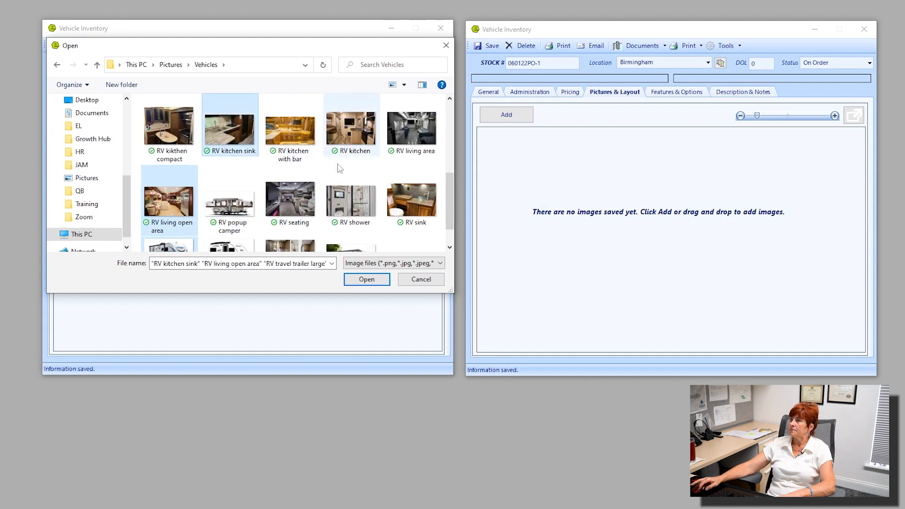
{"action": "left_click", "coordinate": [367, 280]}
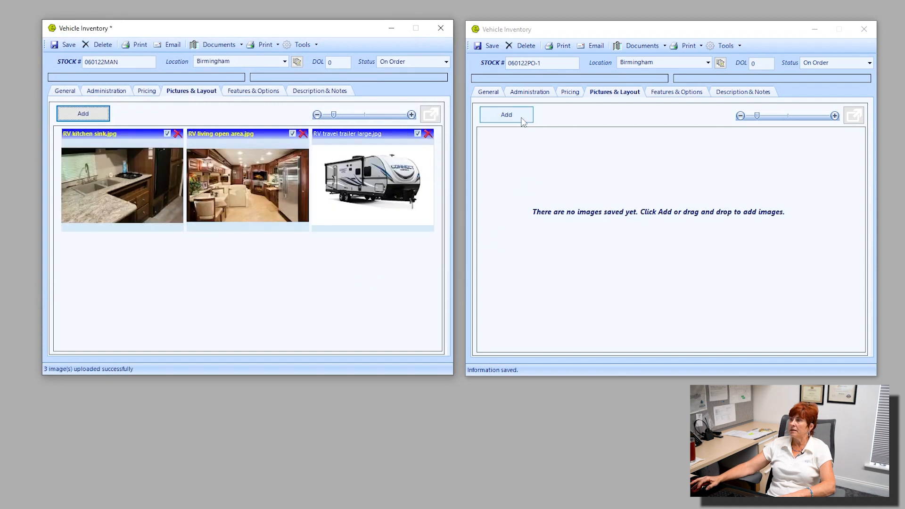
Upload the images RV 5th wheel, RV bathroom cabinets, RV bed and RV sink to 060122PO-1.
{"action": "left_click", "coordinate": [519, 118]}
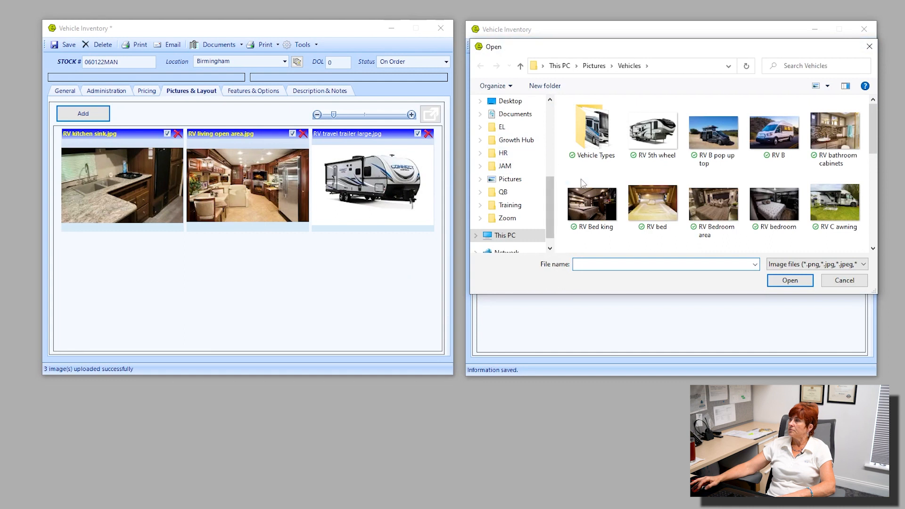
{"action": "left_click", "coordinate": [665, 139]}
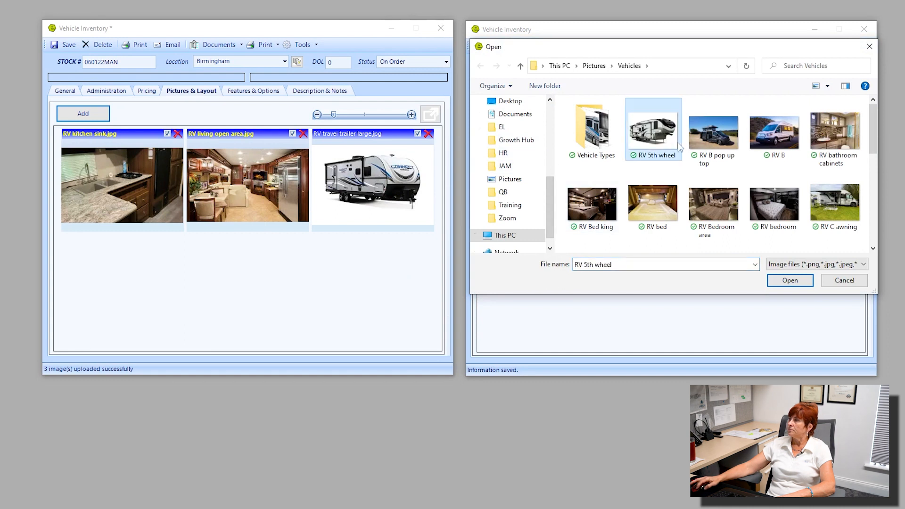
{"action": "left_click", "coordinate": [839, 138], "text": "ctrl"}
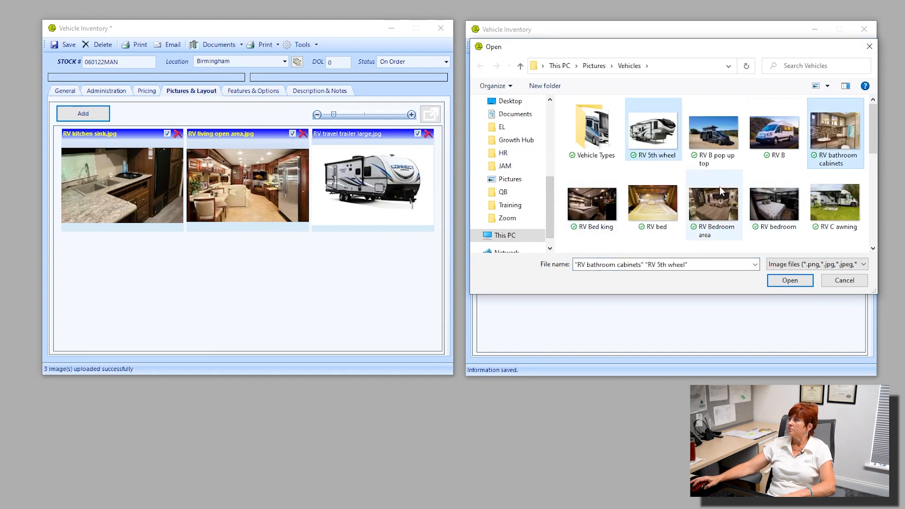
{"action": "scroll", "coordinate": [677, 161], "scroll_direction": "down", "scroll_amount": 3}
{"action": "scroll", "coordinate": [677, 162], "scroll_direction": "up", "scroll_amount": 3}
{"action": "left_click", "coordinate": [666, 193], "text": "ctrl"}
{"action": "scroll", "coordinate": [736, 194], "scroll_direction": "down", "scroll_amount": 1}
{"action": "scroll", "coordinate": [796, 210], "scroll_direction": "down", "scroll_amount": 3}
{"action": "left_click", "coordinate": [846, 212], "text": "ctrl"}
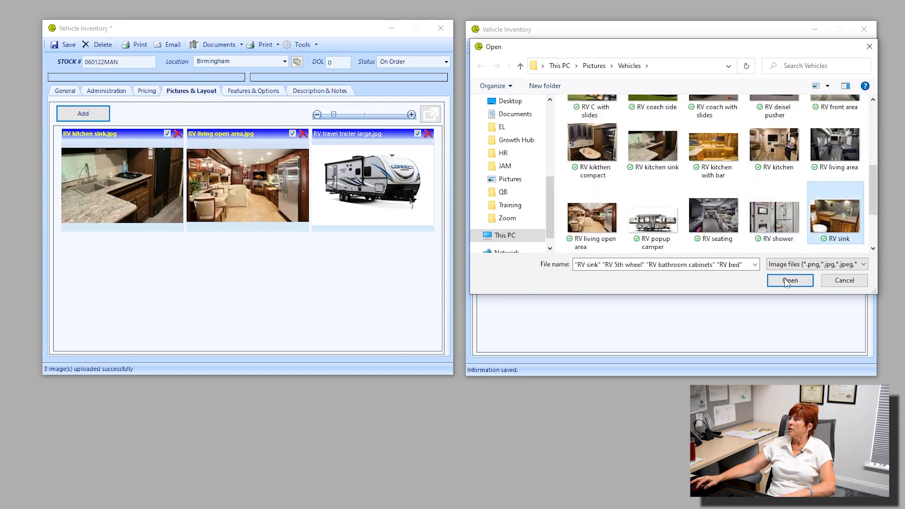
{"action": "left_click", "coordinate": [793, 281]}
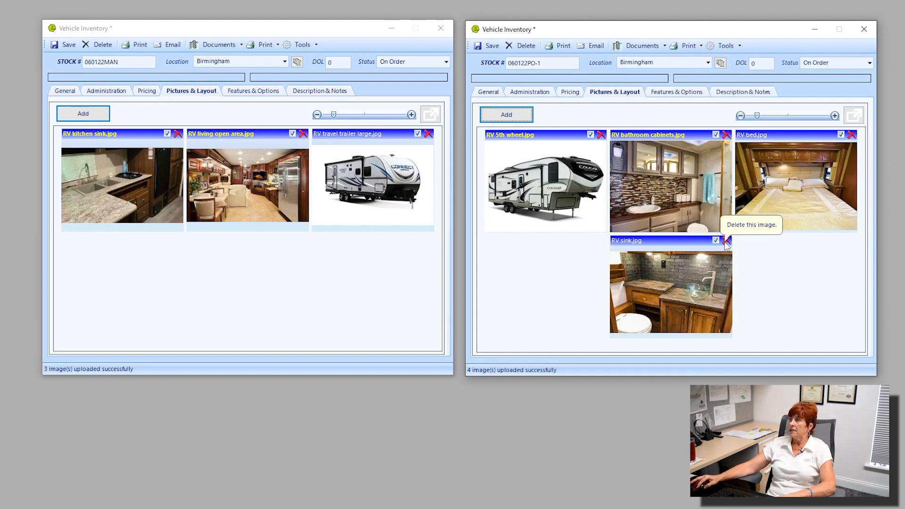
Delete the RV bed.jpg picture from 060122PO-1 with the delete reason "class example".
{"action": "left_click", "coordinate": [852, 135]}
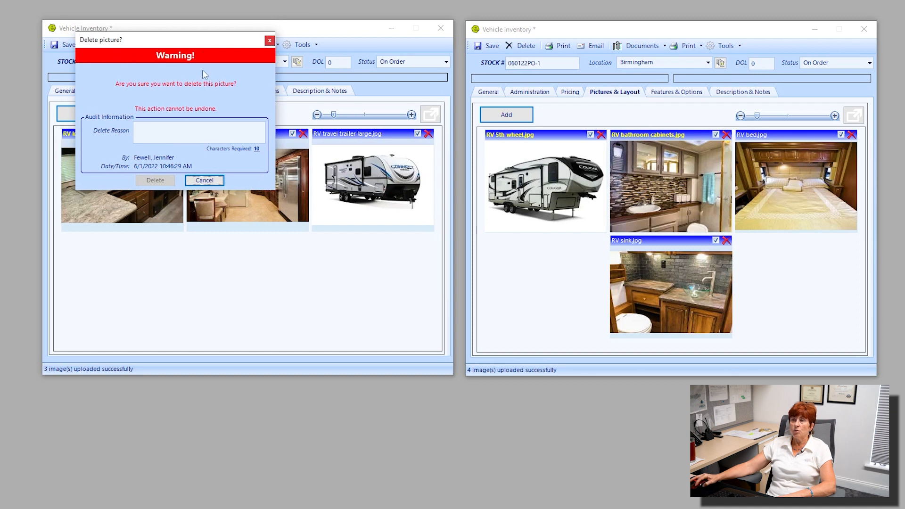
{"action": "left_click", "coordinate": [156, 135]}
{"action": "type", "text": "class example"}
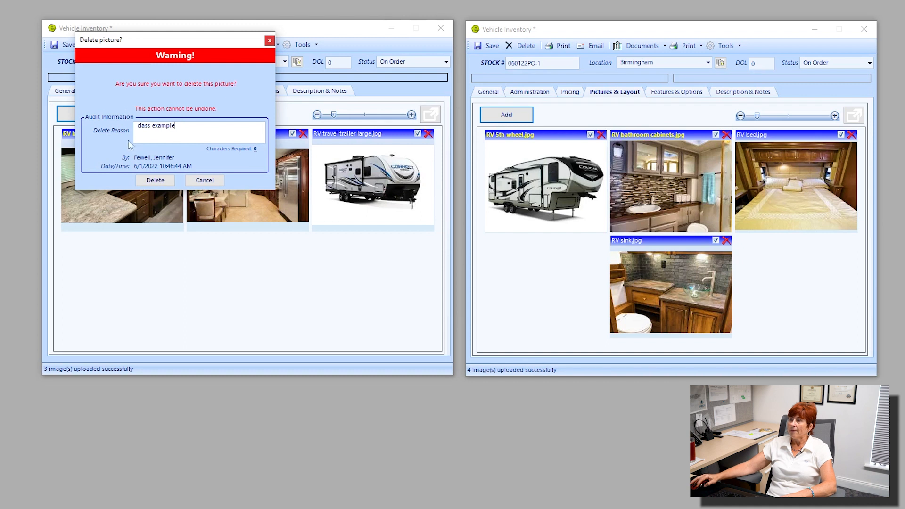
{"action": "left_click", "coordinate": [156, 181]}
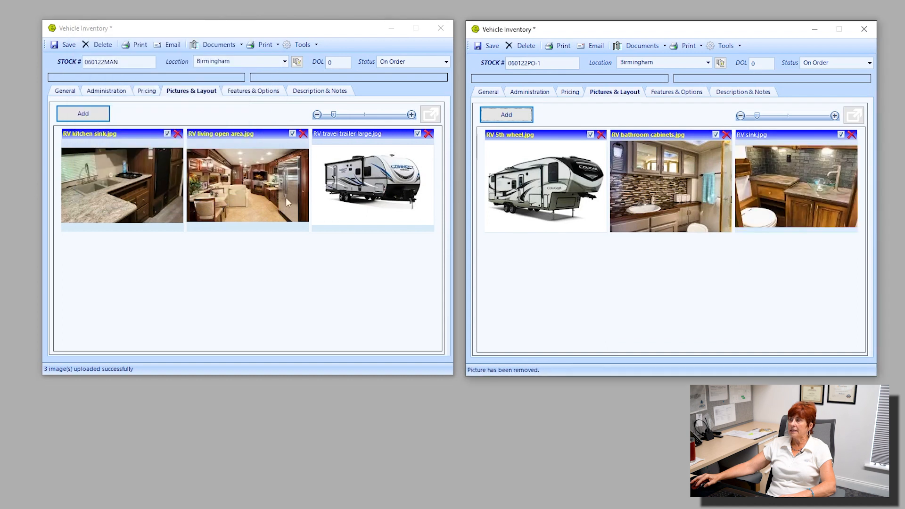
{"action": "left_click", "coordinate": [742, 268]}
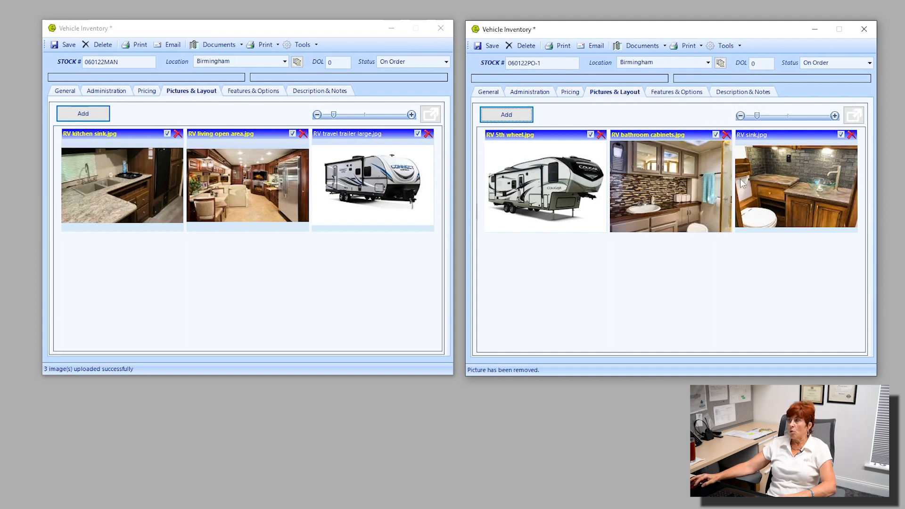
Uncheck the RV kitchen sink.jpg picture on 060122MAN and save both vehicle records.
{"action": "left_click", "coordinate": [167, 134]}
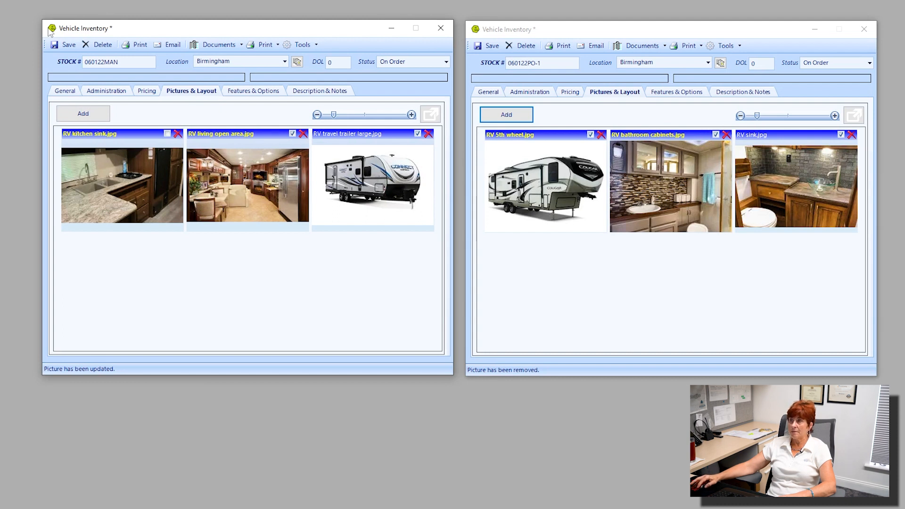
{"action": "left_click", "coordinate": [66, 45]}
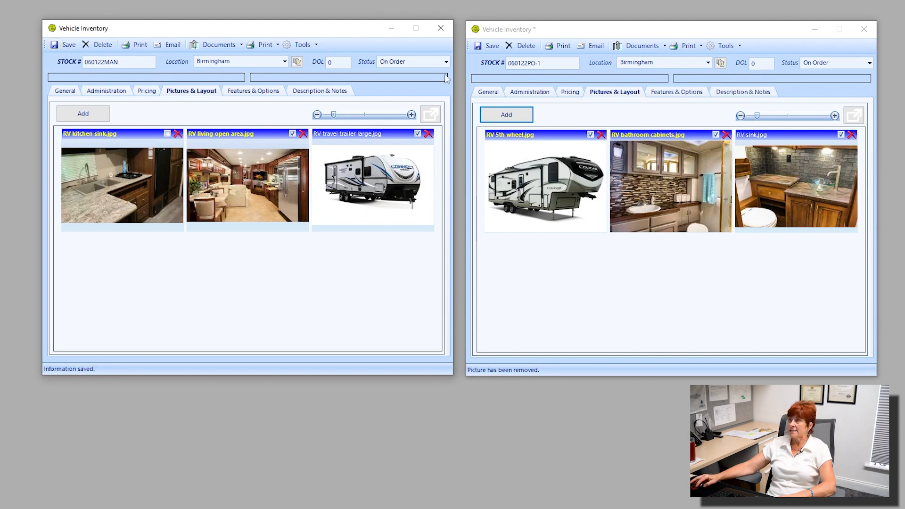
{"action": "left_click", "coordinate": [492, 45]}
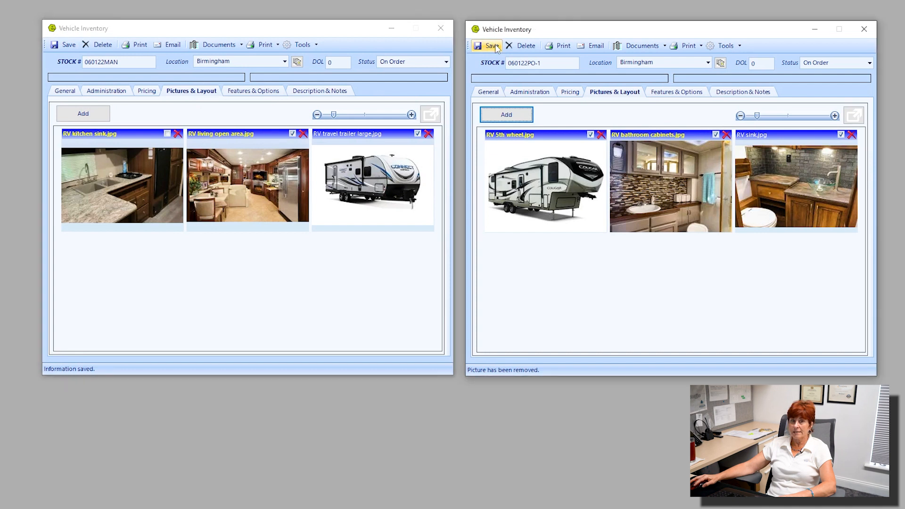
Paste the copied vehicle description into the Vehicle Description of both 060122MAN and 060122PO-1.
{"action": "left_click", "coordinate": [264, 92]}
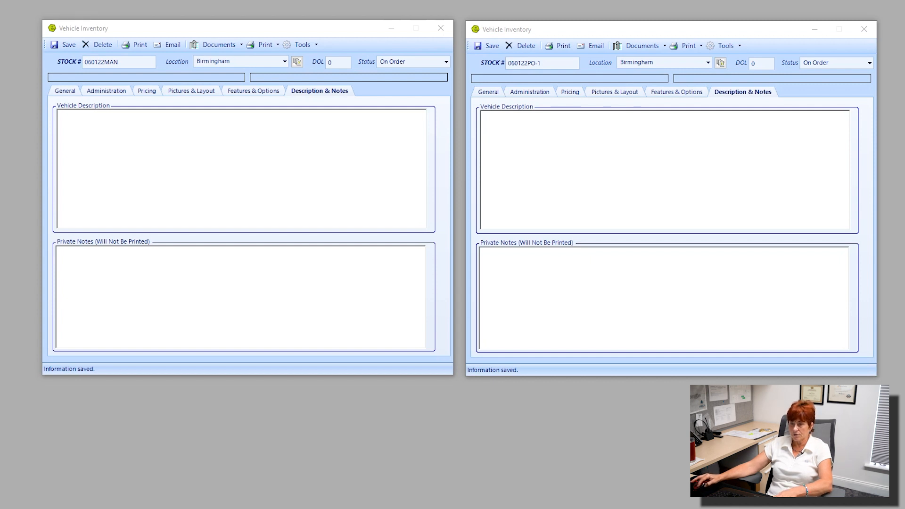
{"action": "left_click", "coordinate": [135, 141]}
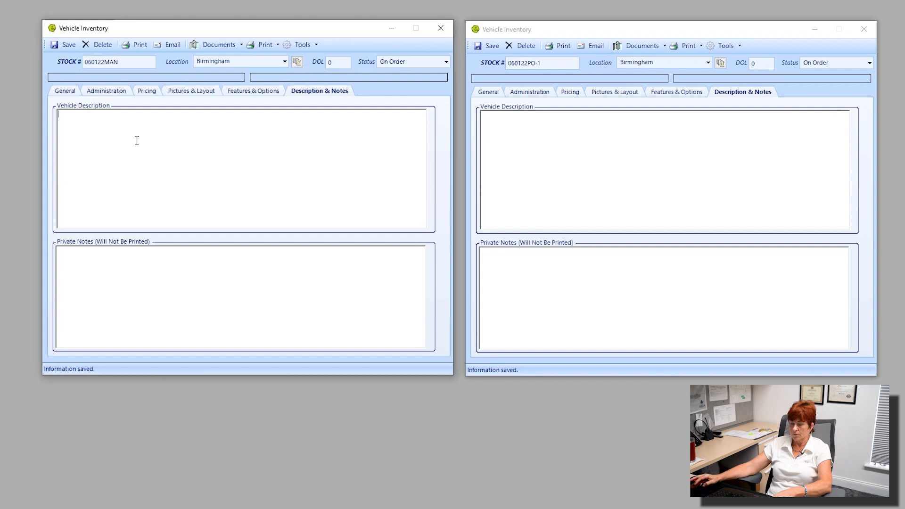
{"action": "key", "text": "ctrl+v"}
{"action": "left_click", "coordinate": [546, 136]}
{"action": "key", "text": "ctrl+v"}
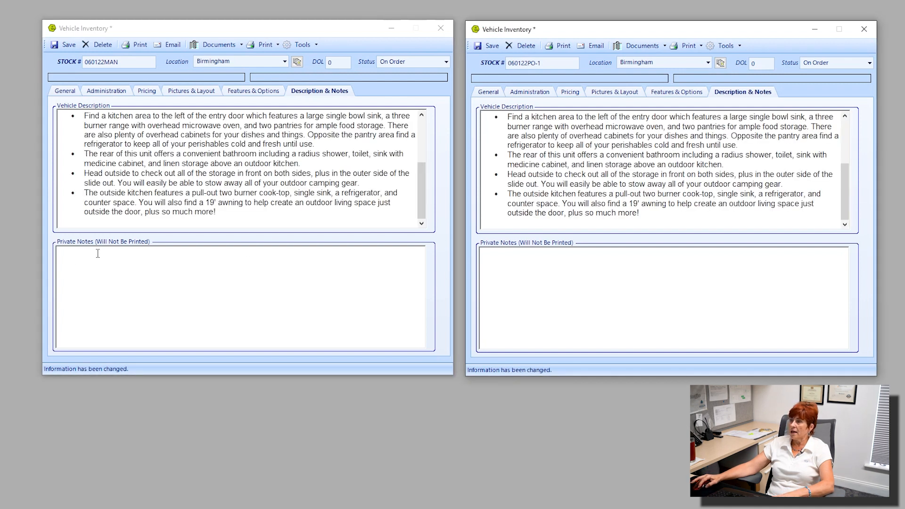
Enter "private note" in the Private Notes of 060122MAN and 060122PO-1, and save both vehicle records.
{"action": "left_click", "coordinate": [83, 271]}
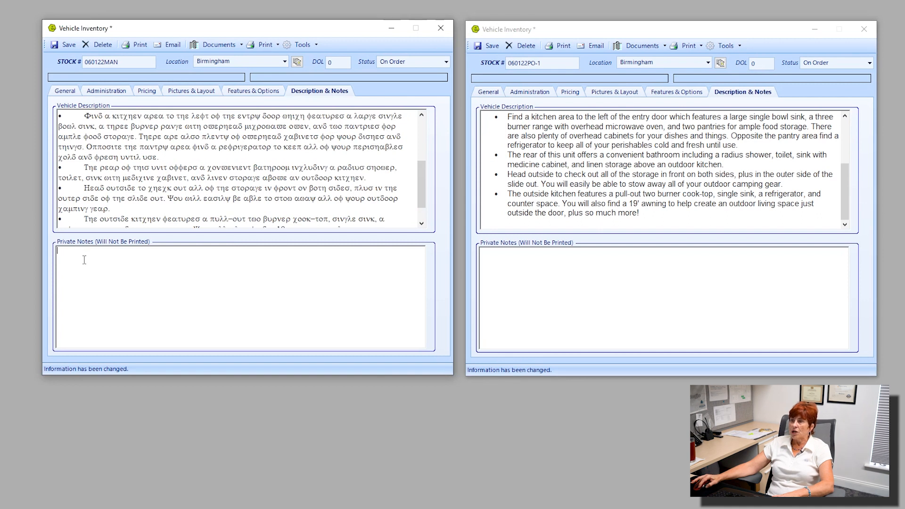
{"action": "type", "text": "private note"}
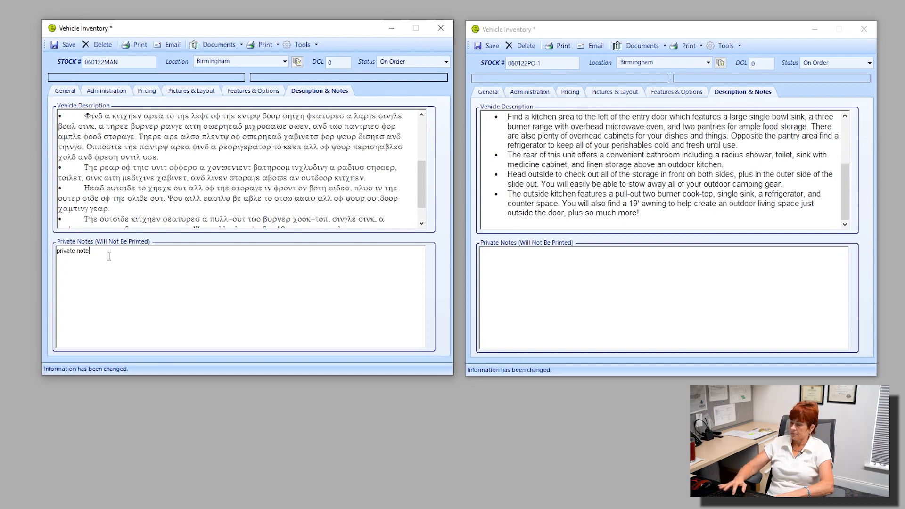
{"action": "left_click", "coordinate": [474, 211]}
{"action": "type", "text": "private"}
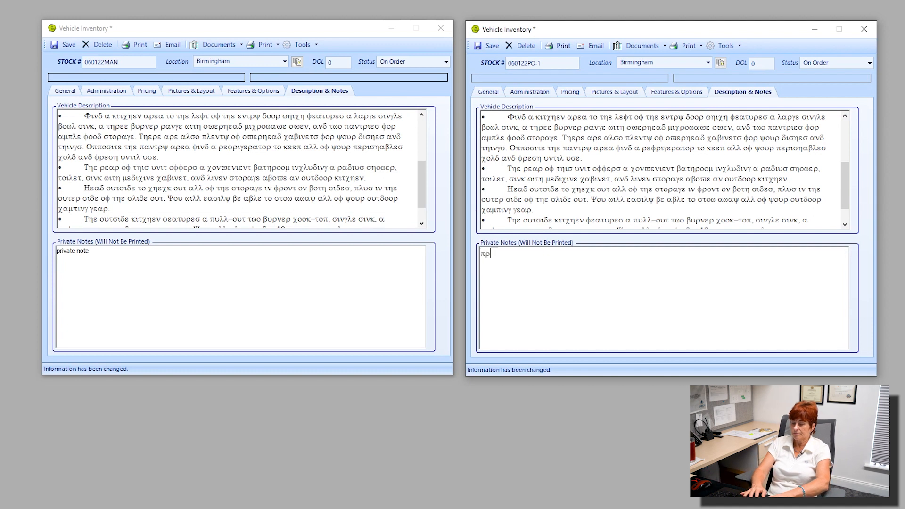
{"action": "type", "text": " note"}
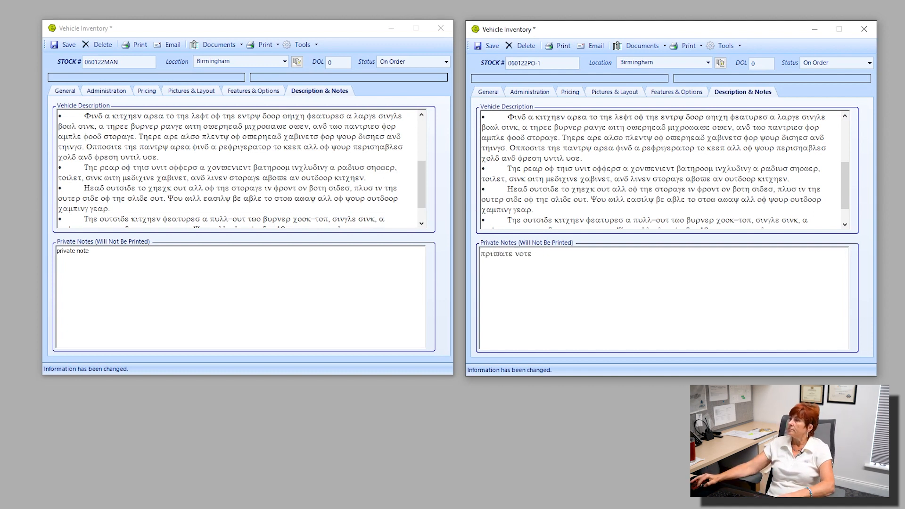
{"action": "left_click", "coordinate": [482, 48]}
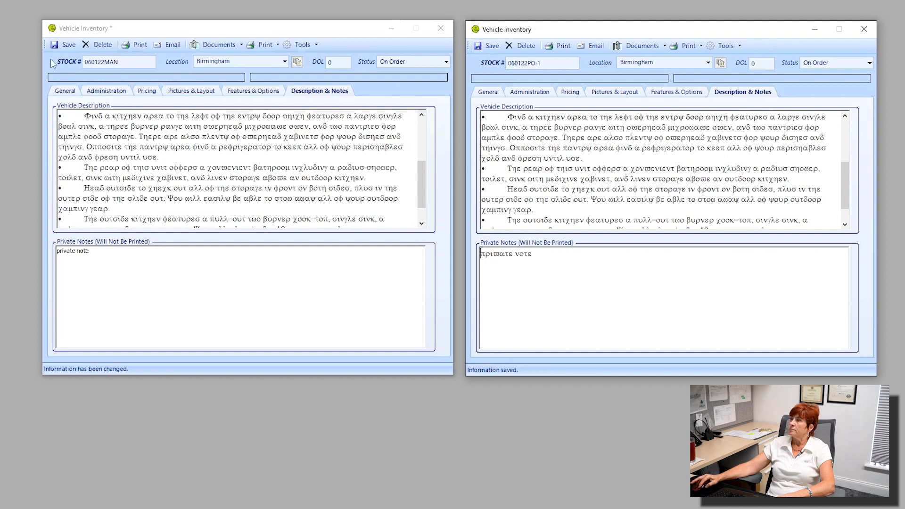
{"action": "left_click", "coordinate": [66, 44]}
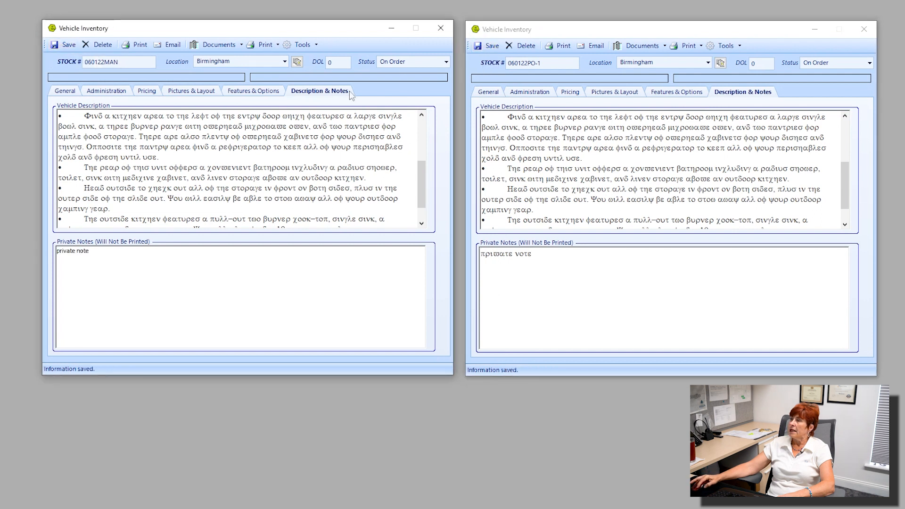
Return both vehicle records to their General details and close them.
{"action": "left_click", "coordinate": [676, 296]}
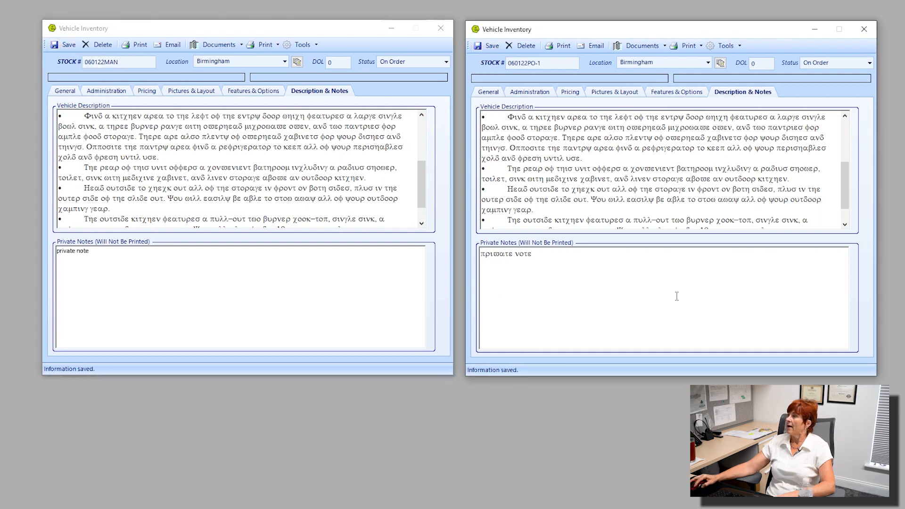
{"action": "left_click", "coordinate": [489, 92]}
{"action": "left_click", "coordinate": [65, 90]}
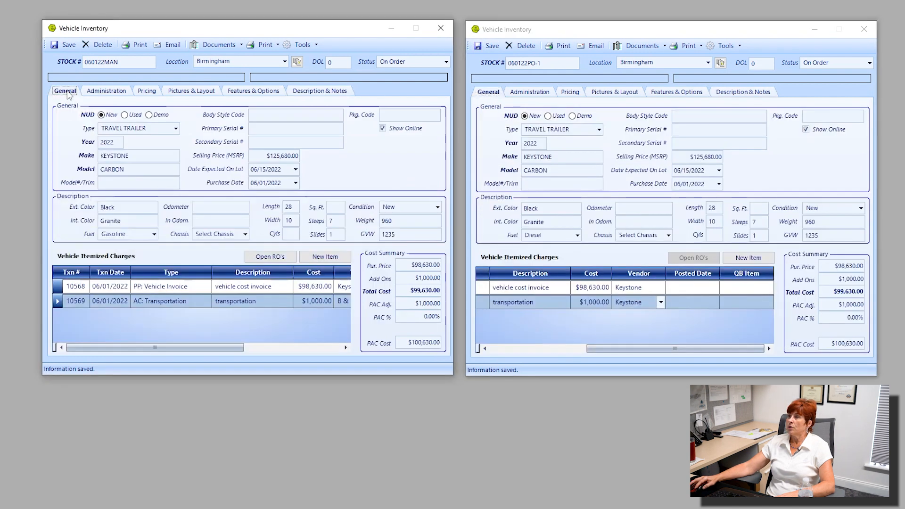
{"action": "left_click", "coordinate": [838, 62]}
{"action": "left_click", "coordinate": [864, 30]}
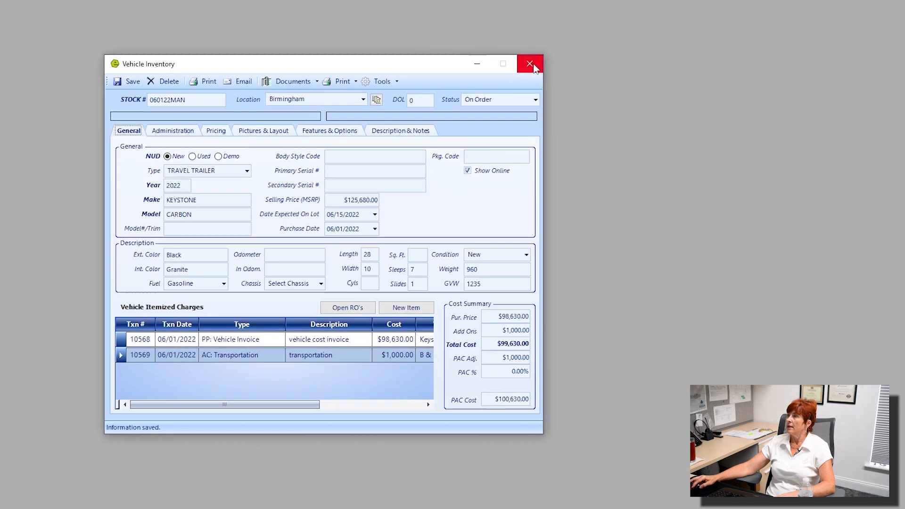
{"action": "left_click", "coordinate": [530, 65]}
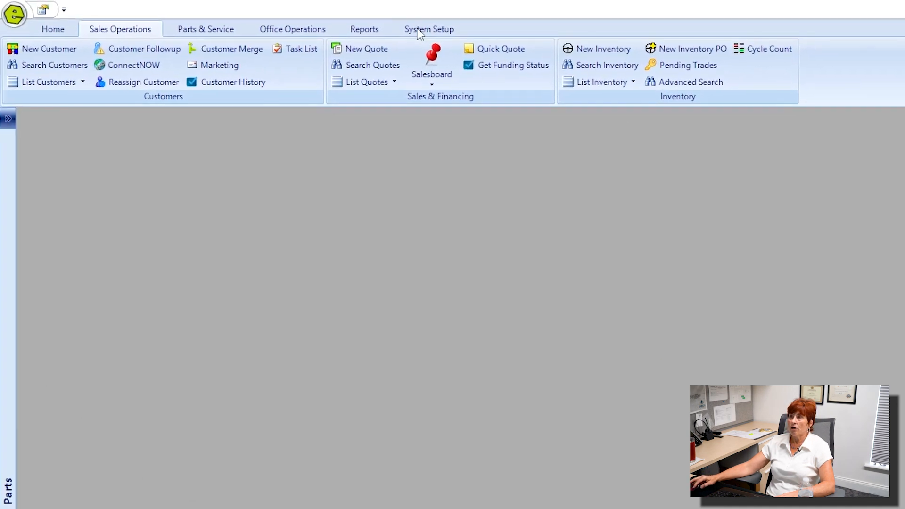
Review the Features & Options setup list and the fields of its blank new-item form, then close the list without adding an item.
{"action": "left_click", "coordinate": [421, 31]}
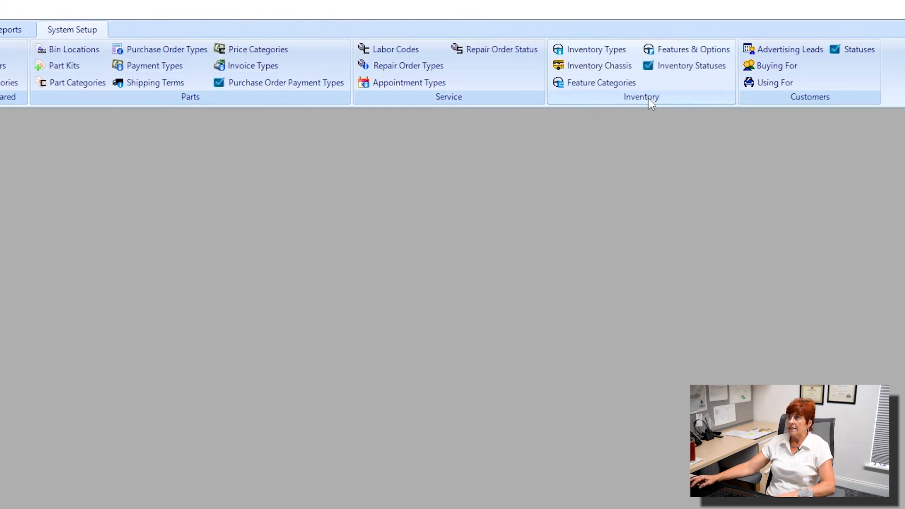
{"action": "left_click", "coordinate": [672, 49]}
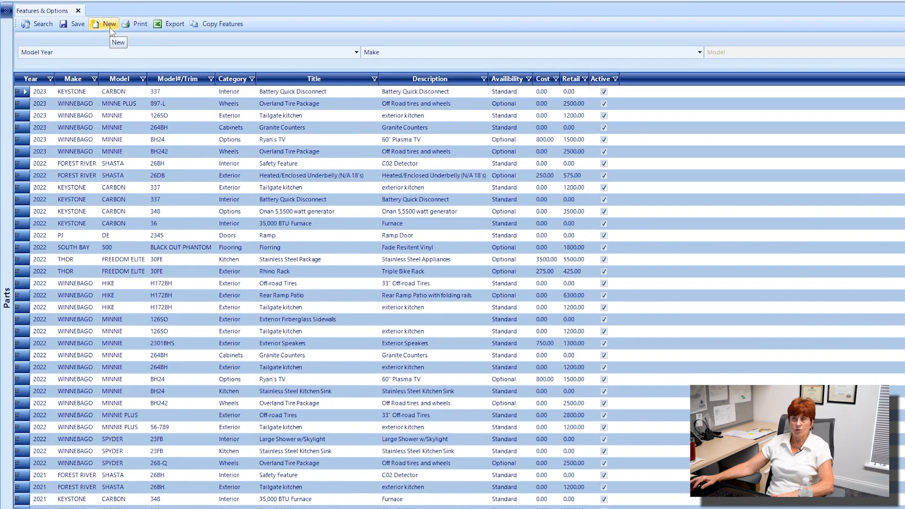
{"action": "left_click", "coordinate": [110, 35]}
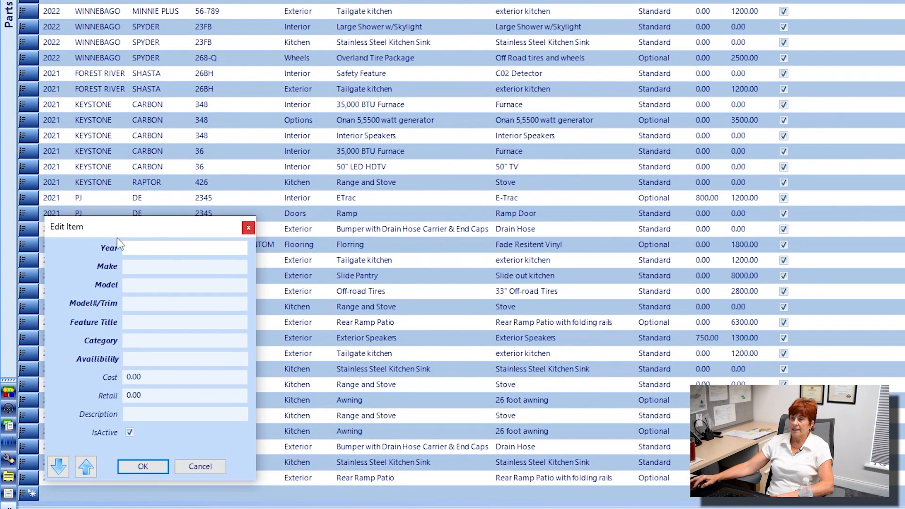
{"action": "left_click_drag", "start_coordinate": [124, 230], "coordinate": [407, 81]}
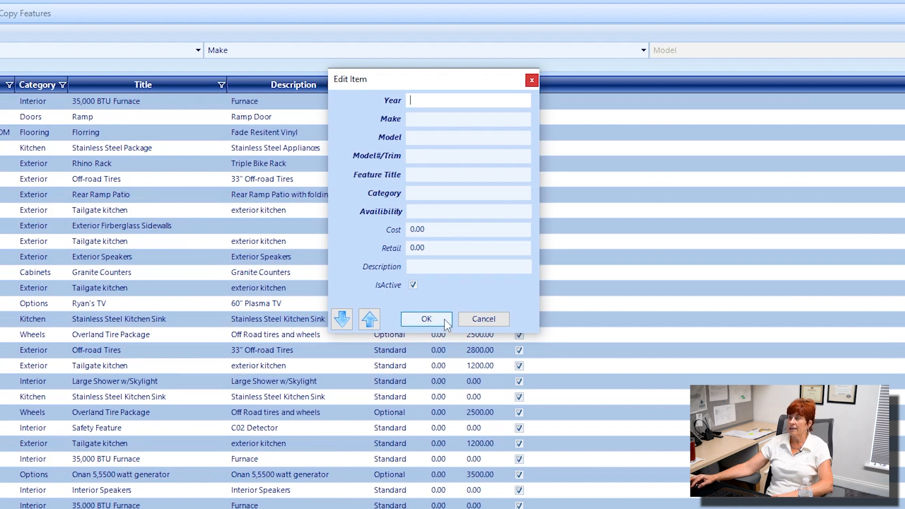
{"action": "left_click", "coordinate": [482, 321]}
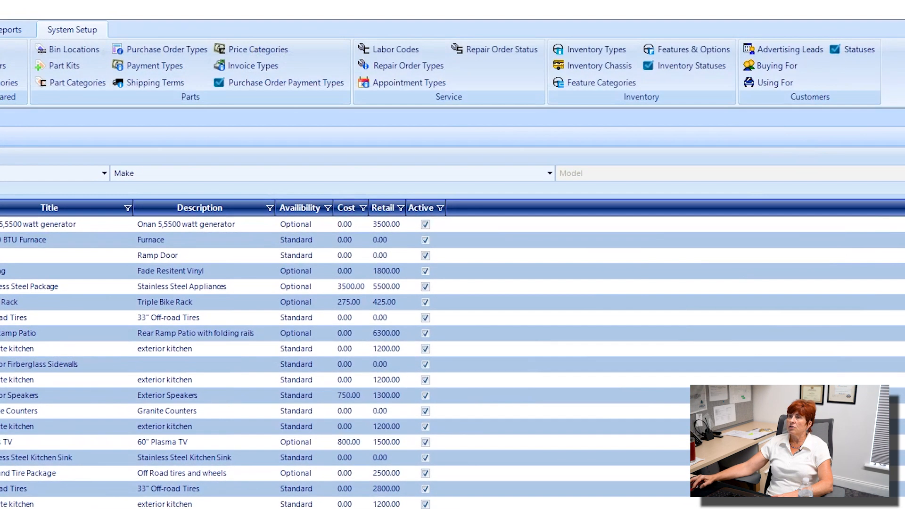
{"action": "left_click", "coordinate": [0, 137]}
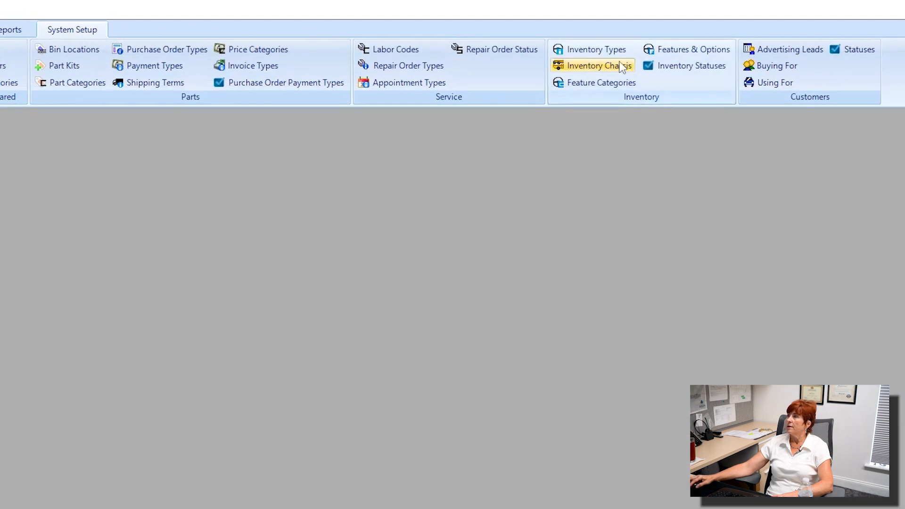
Review the Feature Categories setup list and its blank new-category form, then close the list without adding a category.
{"action": "left_click", "coordinate": [627, 84]}
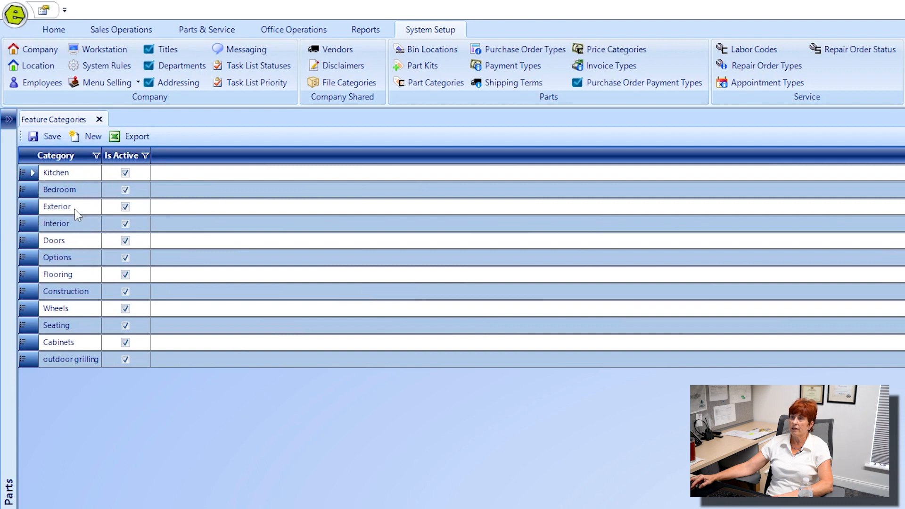
{"action": "left_click", "coordinate": [83, 137]}
{"action": "left_click", "coordinate": [157, 416]}
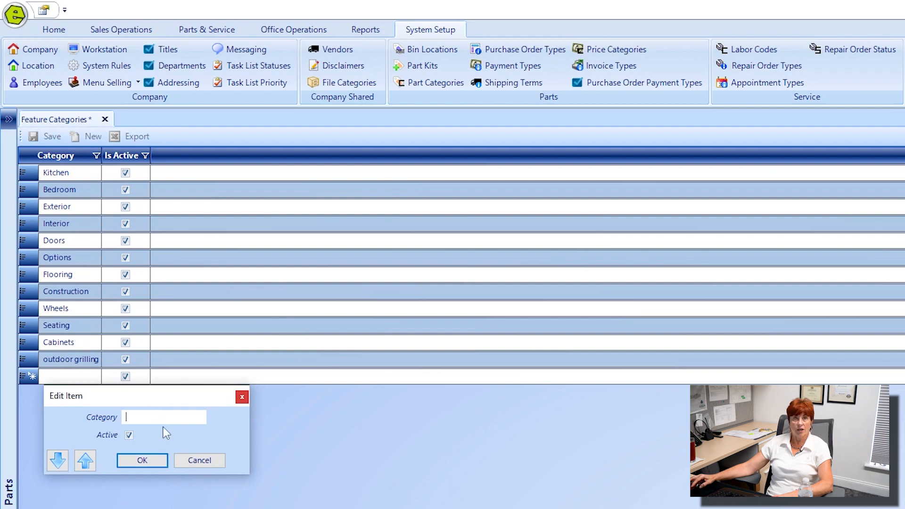
{"action": "left_click", "coordinate": [199, 461]}
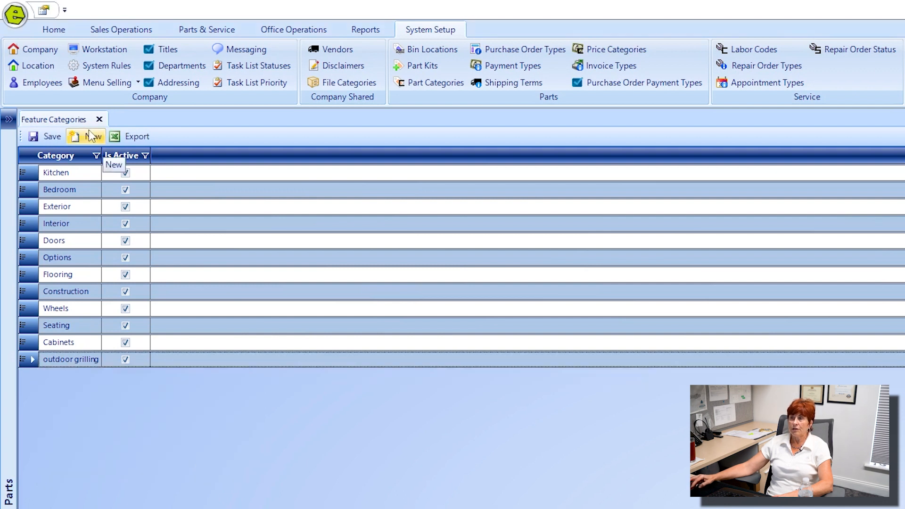
{"action": "left_click", "coordinate": [439, 34]}
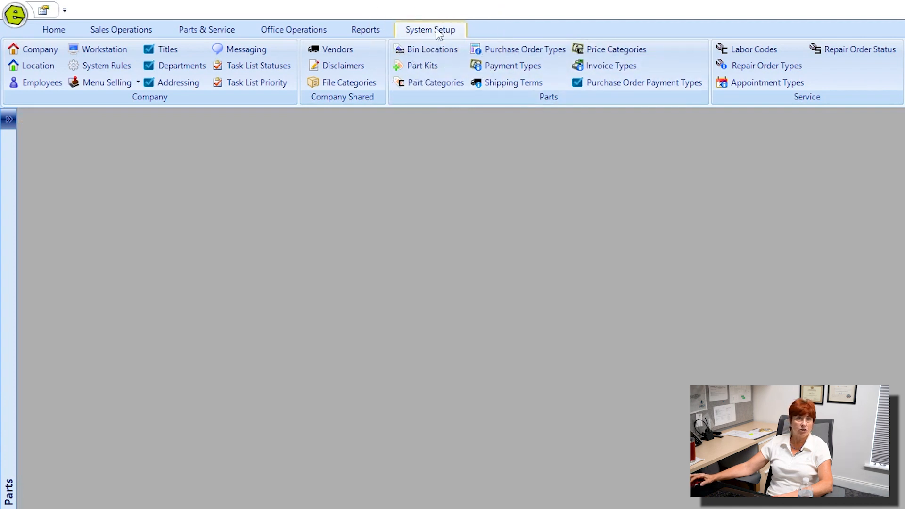
{"action": "left_click", "coordinate": [436, 30]}
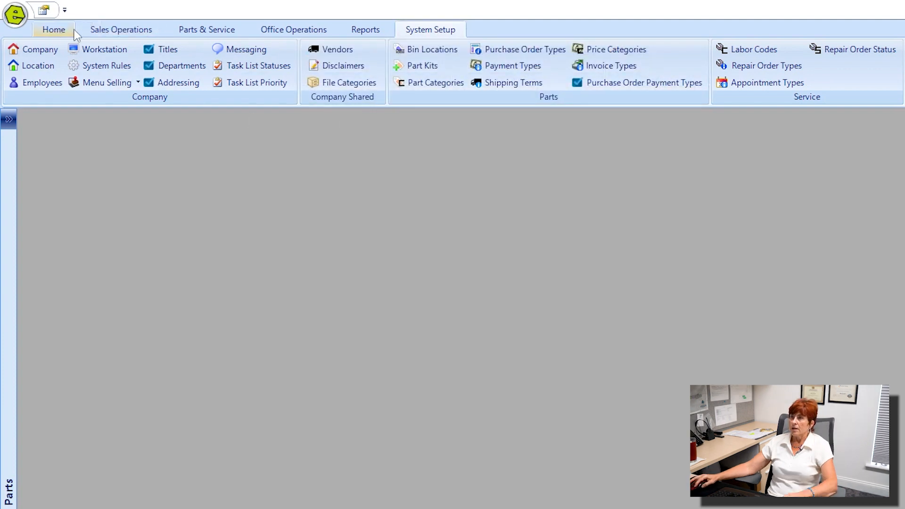
Search the Birmingham vehicle inventory and filter the list to the make KEYSTONE.
{"action": "left_click", "coordinate": [134, 29]}
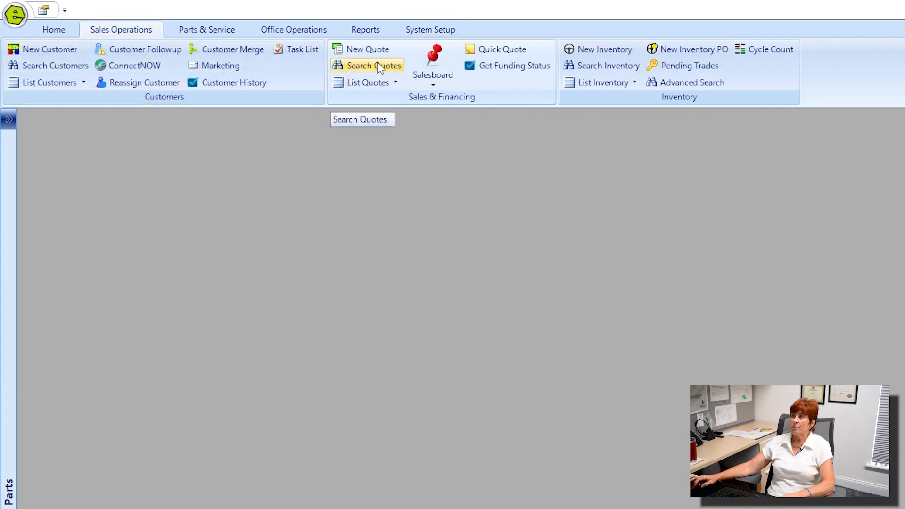
{"action": "left_click", "coordinate": [606, 67]}
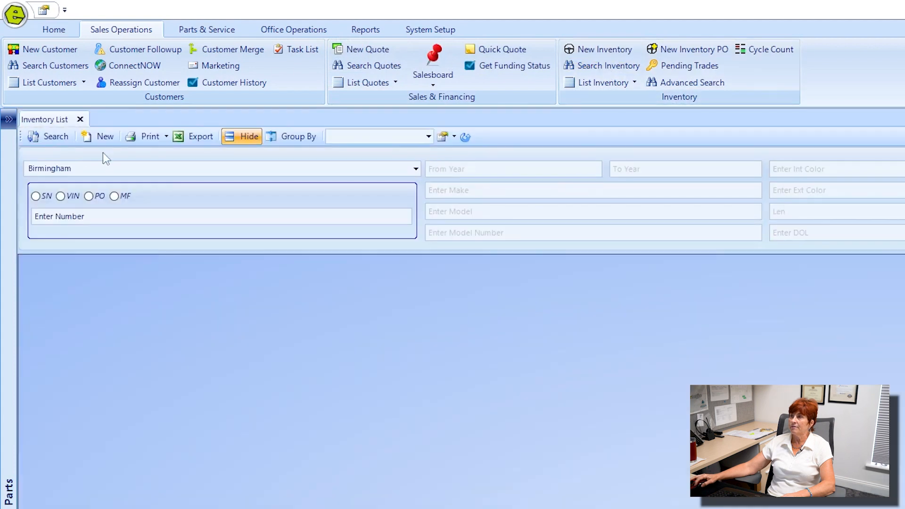
{"action": "left_click", "coordinate": [55, 136]}
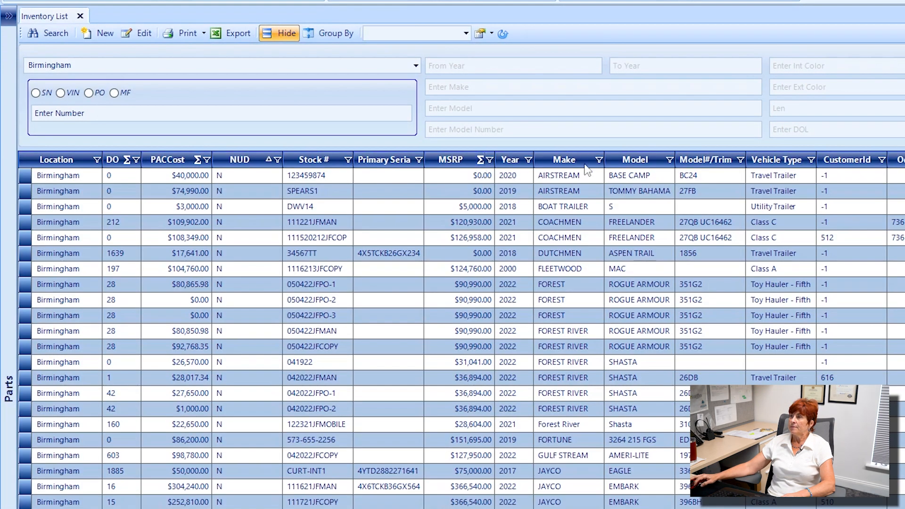
{"action": "left_click", "coordinate": [599, 160]}
{"action": "scroll", "coordinate": [549, 245], "scroll_direction": "down", "scroll_amount": 3}
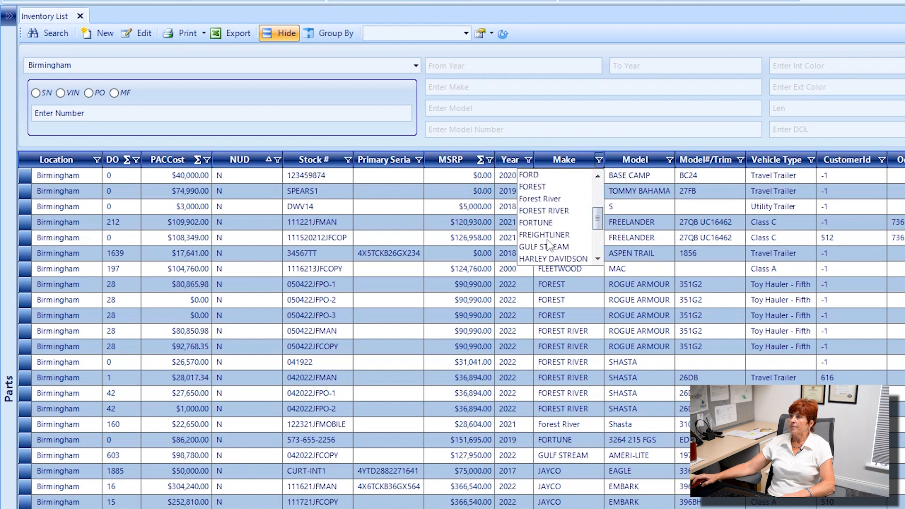
{"action": "scroll", "coordinate": [549, 245], "scroll_direction": "down", "scroll_amount": 1}
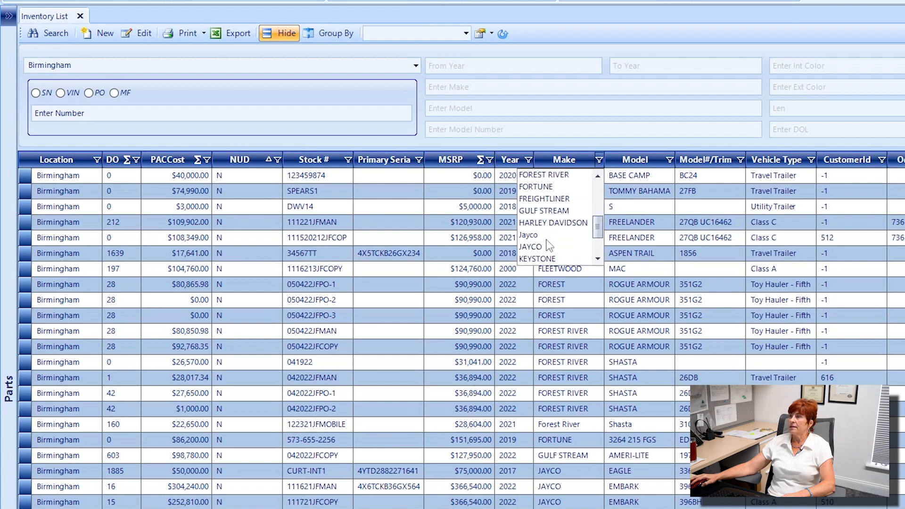
{"action": "left_click", "coordinate": [550, 259]}
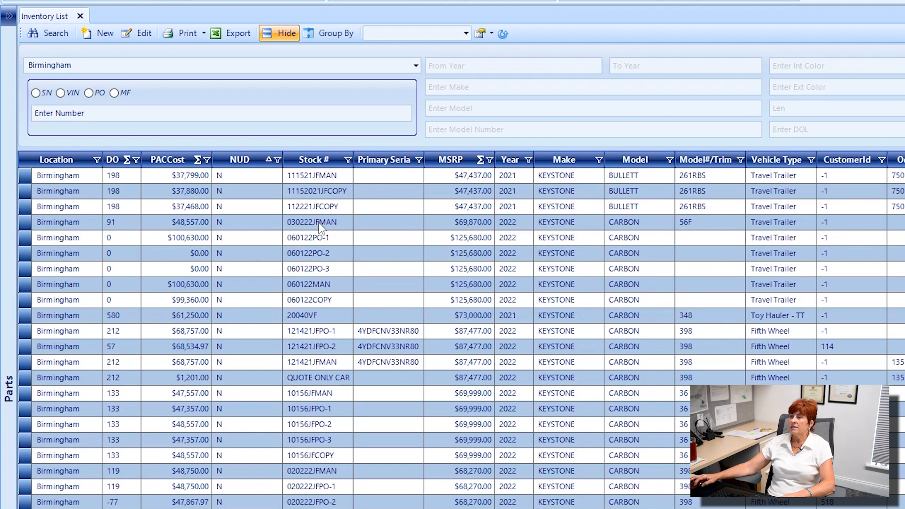
Open vehicle 060122MAN to view the available status options, then close the record and the inventory list.
{"action": "double_click", "coordinate": [344, 285]}
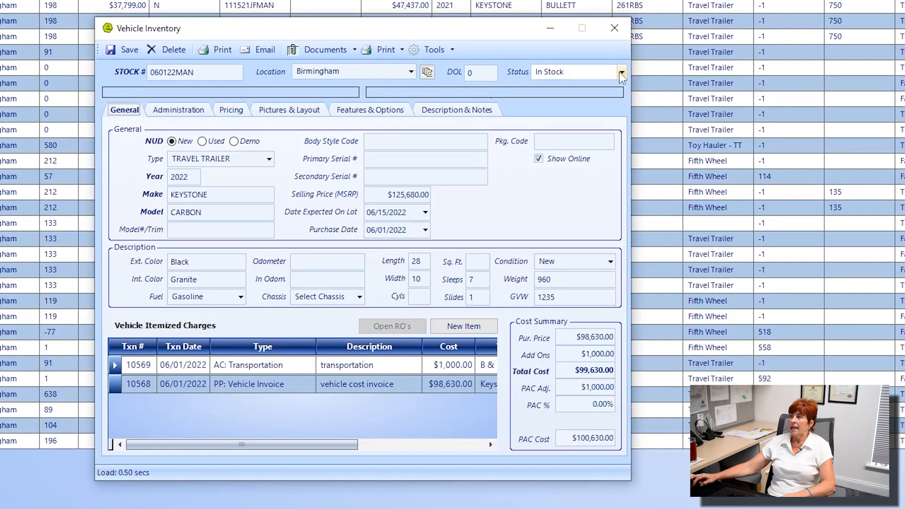
{"action": "left_click", "coordinate": [677, 222]}
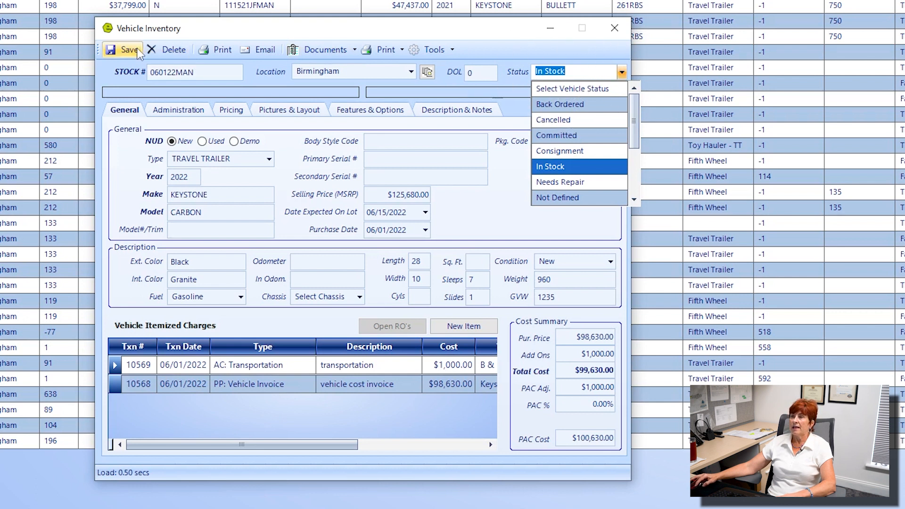
{"action": "left_click", "coordinate": [615, 29]}
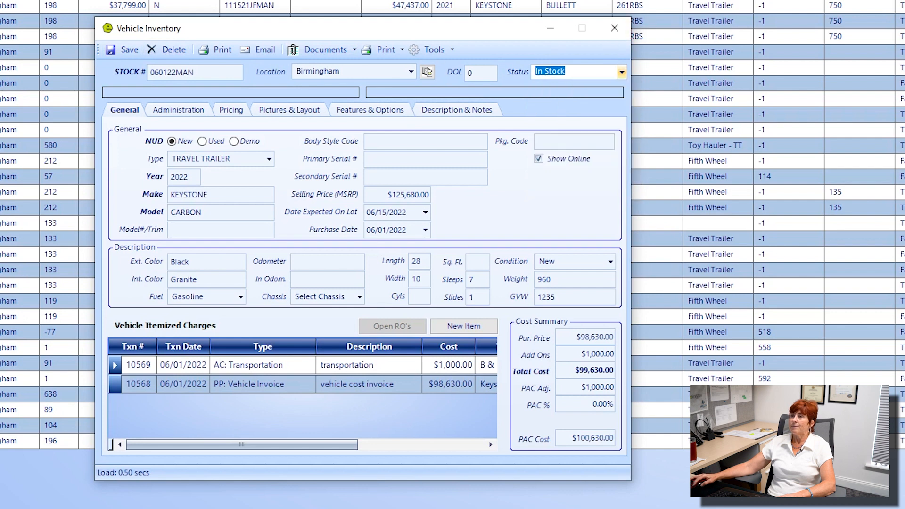
{"action": "left_click", "coordinate": [614, 28]}
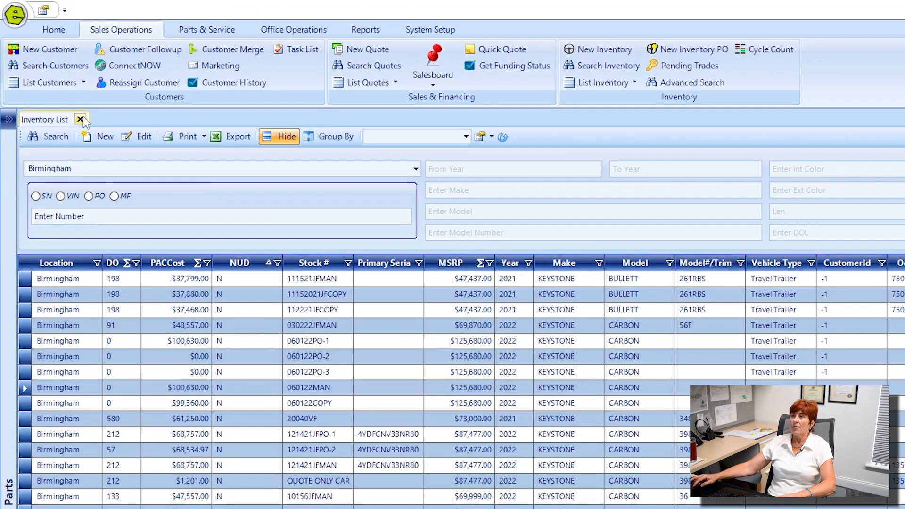
{"action": "left_click", "coordinate": [80, 119]}
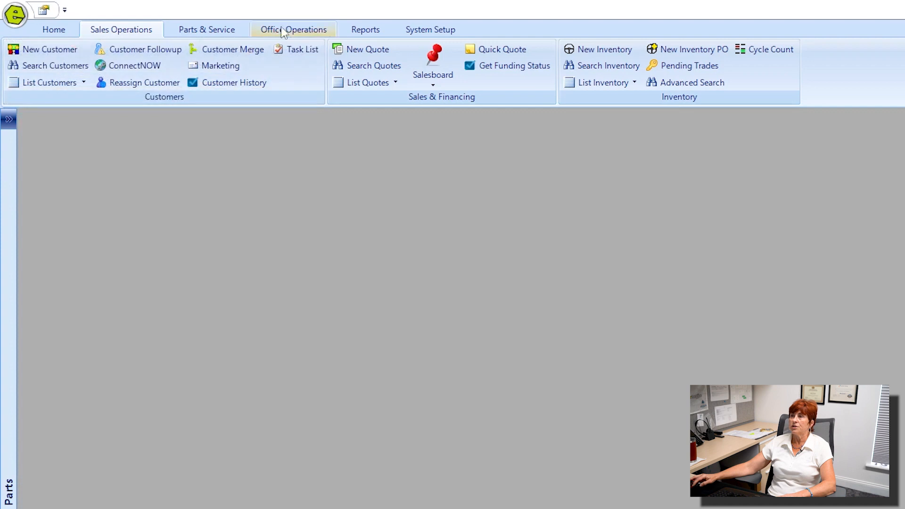
List the unposted stock for QuickBooks, expand the Birmingham location and load the bill details of unit 060122MAN.
{"action": "left_click", "coordinate": [291, 33]}
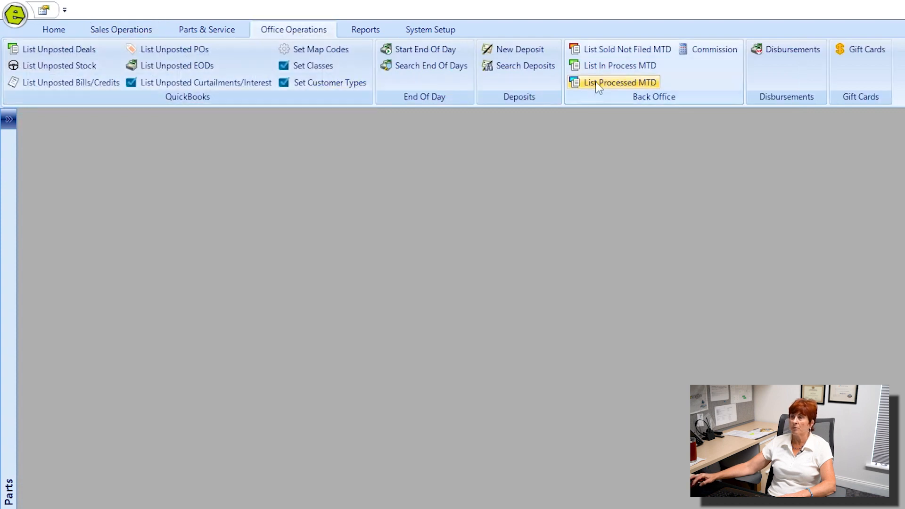
{"action": "left_click", "coordinate": [79, 65]}
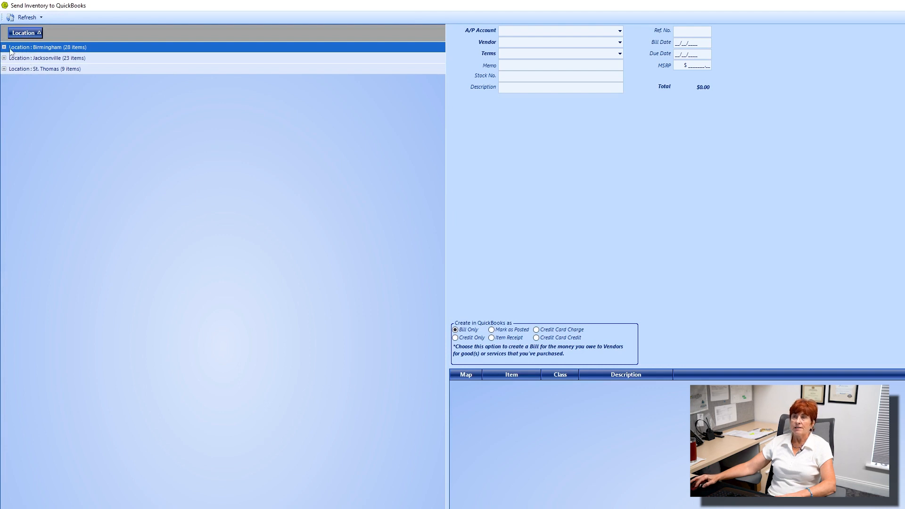
{"action": "key", "text": "ctrl"}
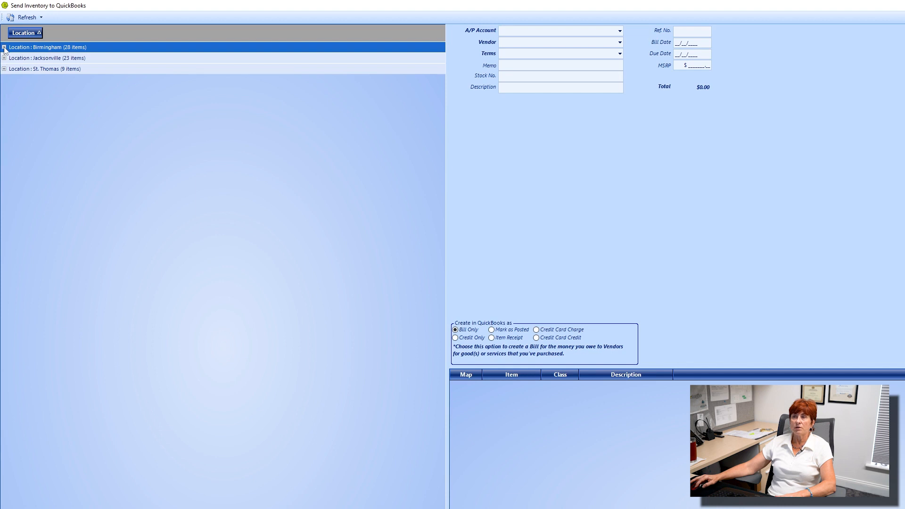
{"action": "left_click", "coordinate": [3, 47]}
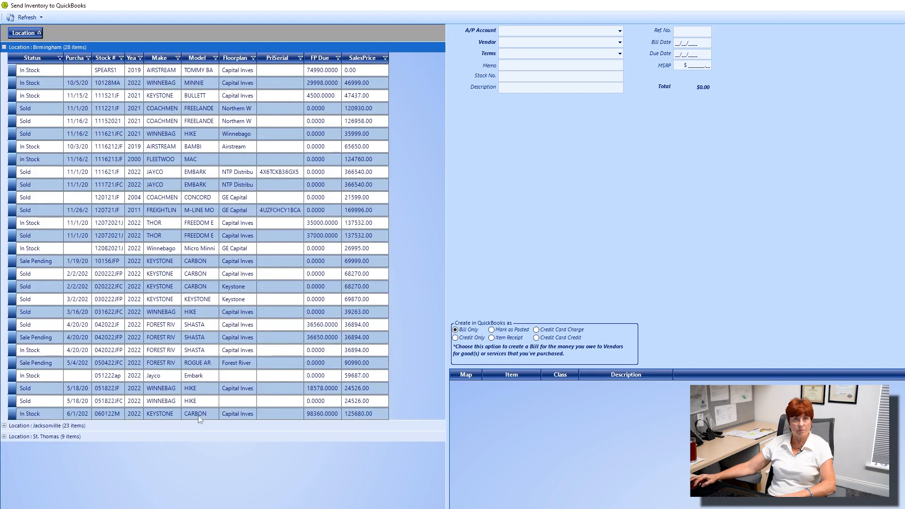
{"action": "left_click", "coordinate": [79, 415]}
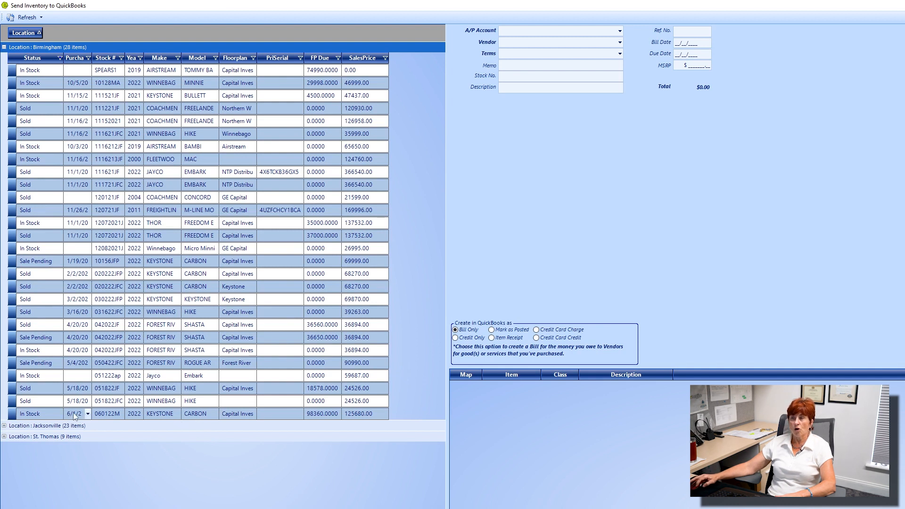
{"action": "left_click", "coordinate": [73, 414]}
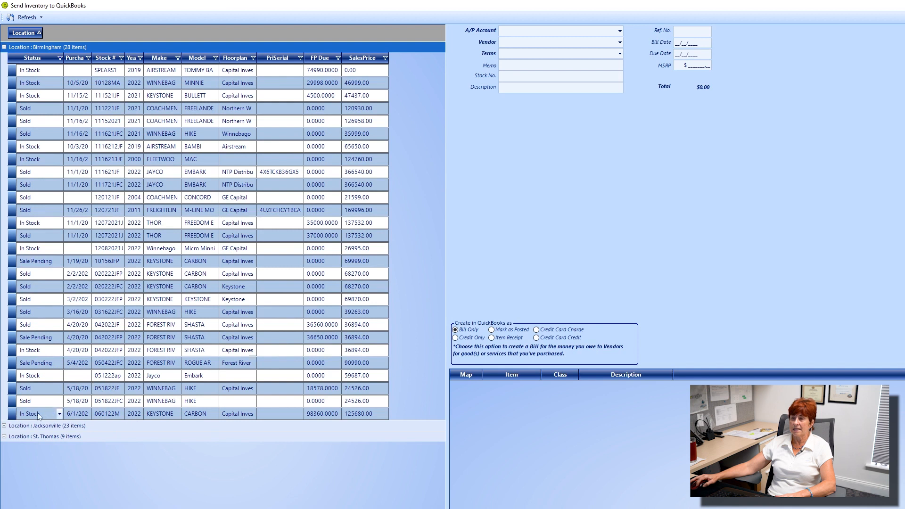
{"action": "left_click", "coordinate": [13, 415]}
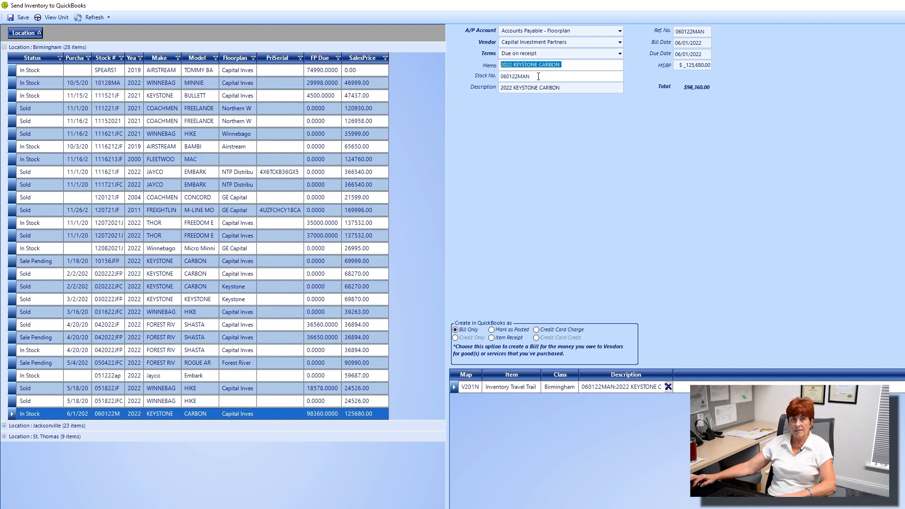
Review the bill's memo, stock number, description, MSRP and terms, and the options for creating it in QuickBooks.
{"action": "left_click_drag", "start_coordinate": [556, 76], "coordinate": [501, 76]}
{"action": "left_click_drag", "start_coordinate": [564, 88], "coordinate": [507, 83]}
{"action": "mouse_move", "coordinate": [704, 54]}
{"action": "left_mouse_down"}
{"action": "mouse_move", "coordinate": [654, 51]}
{"action": "mouse_move", "coordinate": [712, 66]}
{"action": "left_mouse_up"}
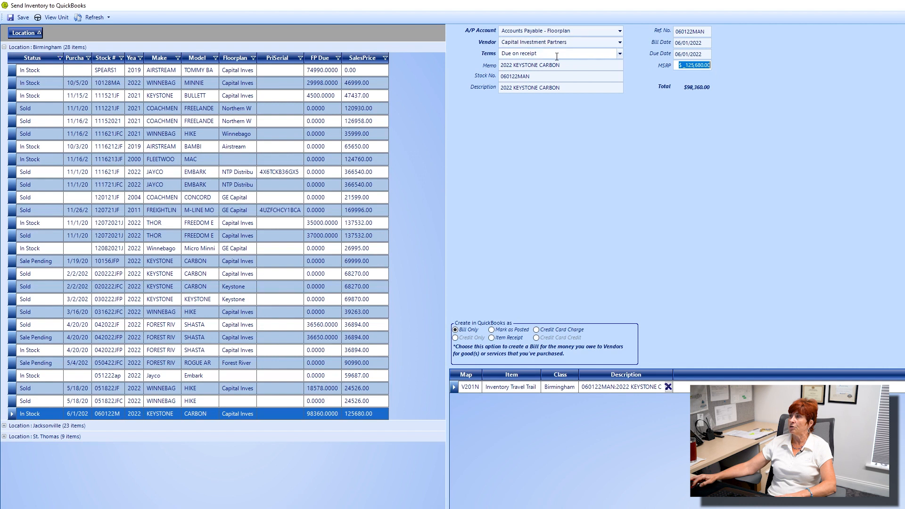
{"action": "left_click", "coordinate": [550, 53]}
{"action": "left_click_drag", "start_coordinate": [542, 55], "coordinate": [508, 54]}
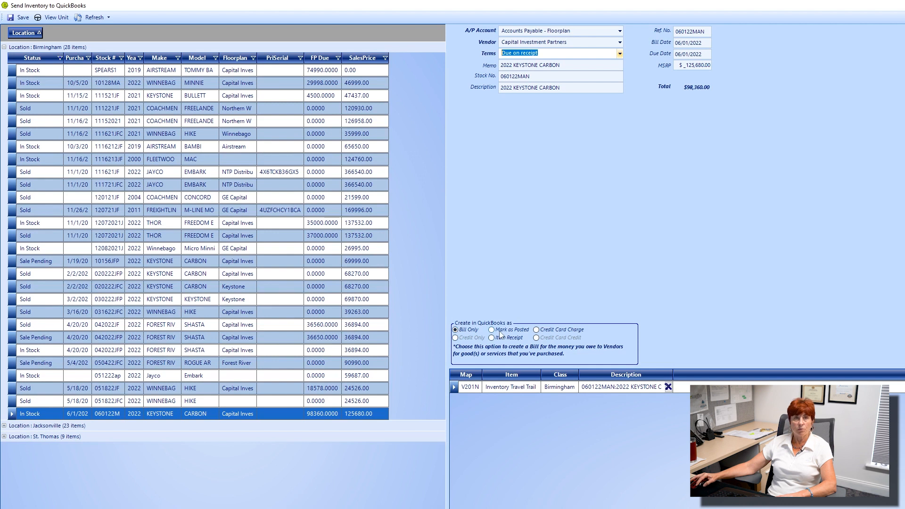
{"action": "key", "text": "ctrl"}
{"action": "key", "text": "ctrl"}
{"action": "key", "text": "ctrl"}
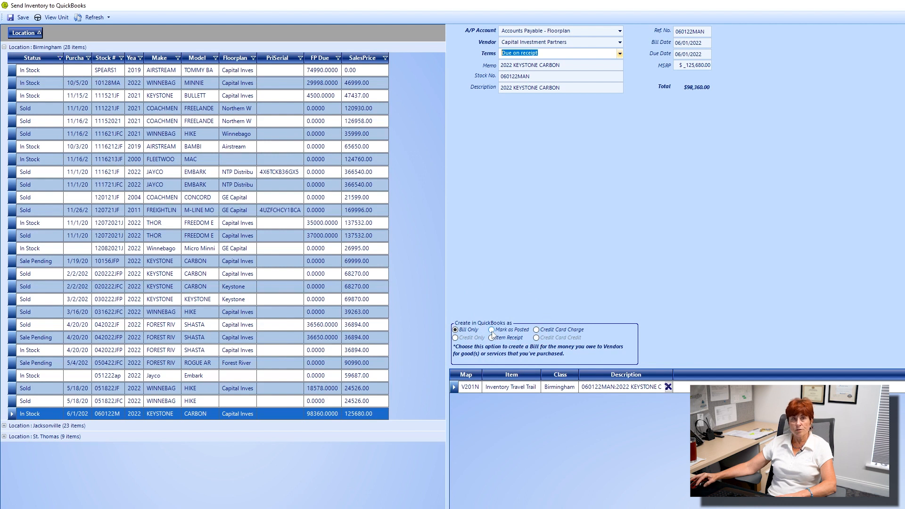
{"action": "key", "text": "ctrl"}
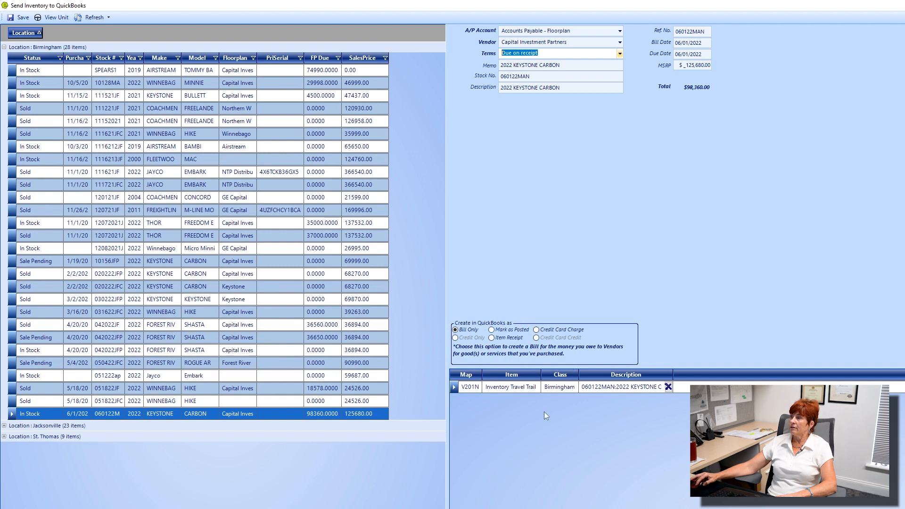
Post the 060122MAN inventory bill to QuickBooks as Bill Only and dismiss the message.
{"action": "left_click", "coordinate": [624, 392]}
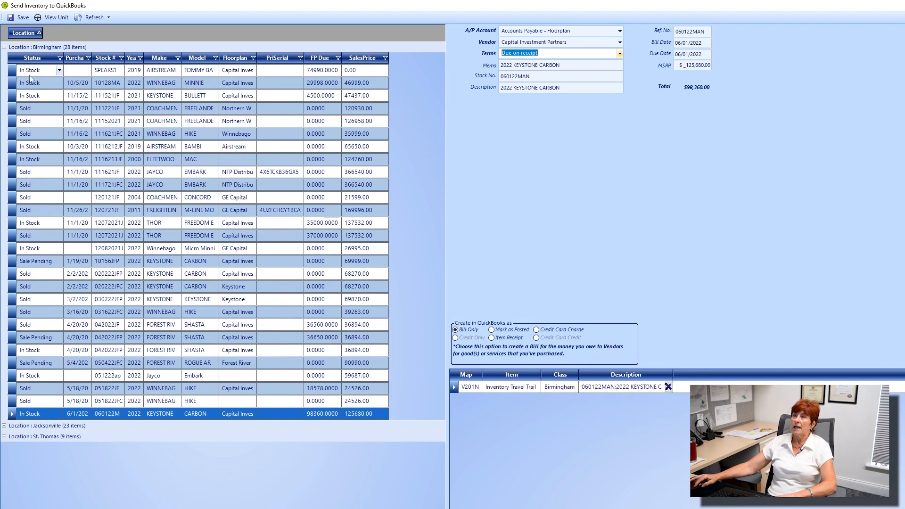
{"action": "left_click", "coordinate": [19, 18]}
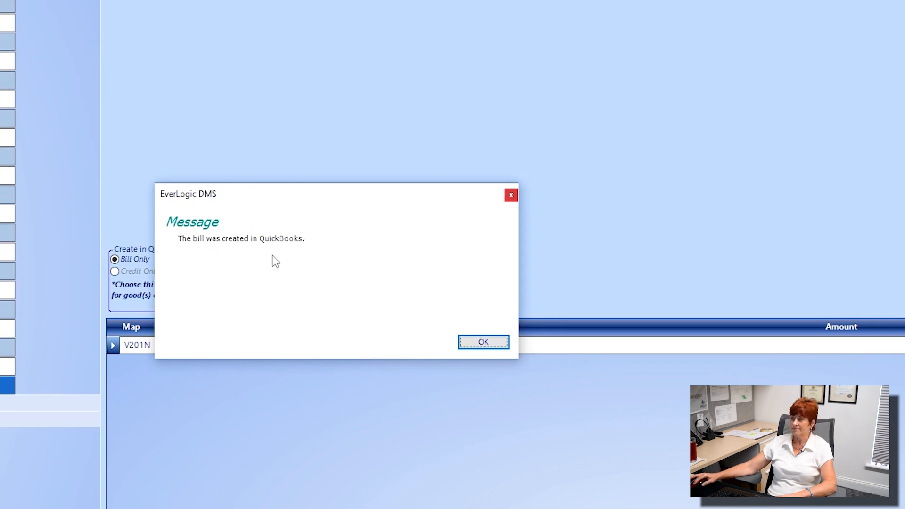
{"action": "left_click", "coordinate": [483, 343]}
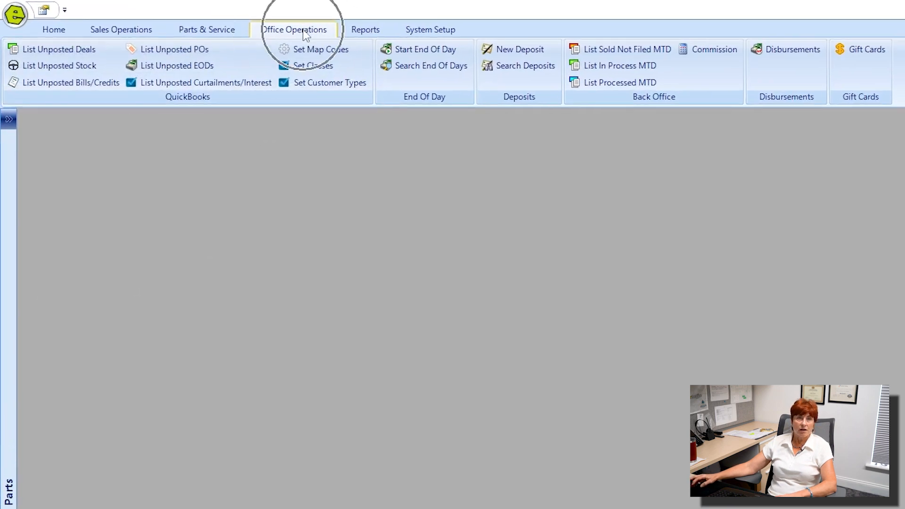
List the unposted bills and credits, enlarge the window and load the Birmingham charge for stock number 121421JFPO-1.
{"action": "left_click", "coordinate": [84, 86]}
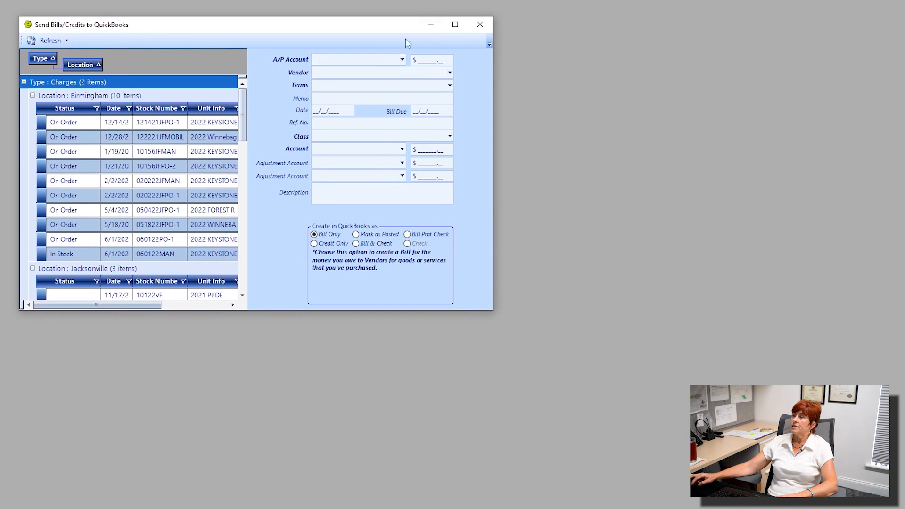
{"action": "left_click_drag", "start_coordinate": [494, 313], "coordinate": [890, 483]}
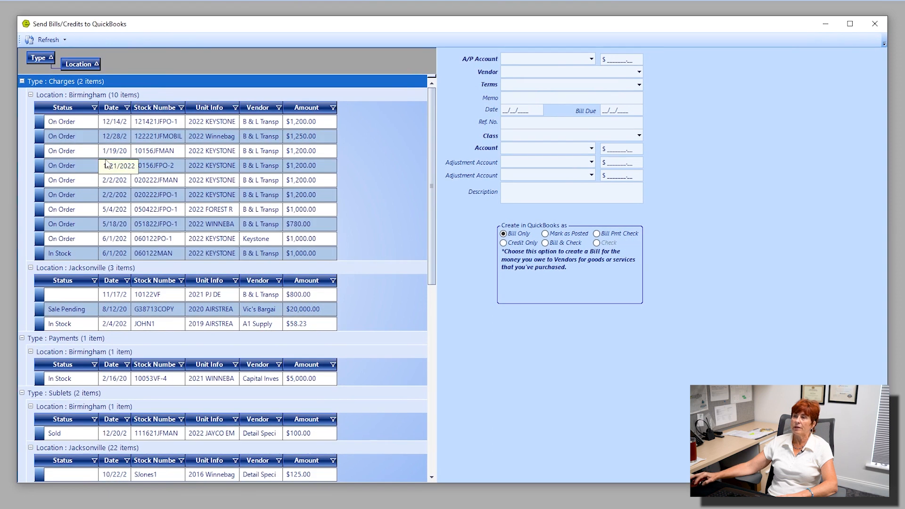
{"action": "left_click", "coordinate": [61, 121]}
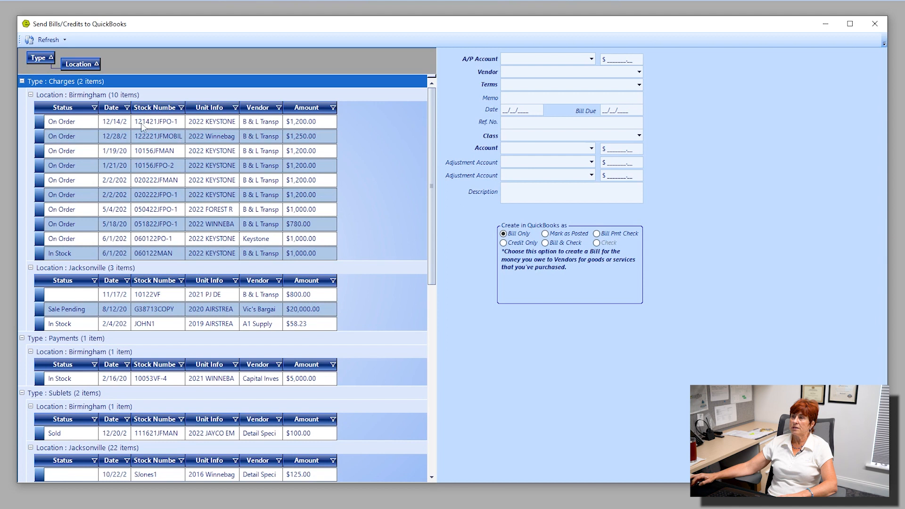
{"action": "left_click", "coordinate": [40, 121]}
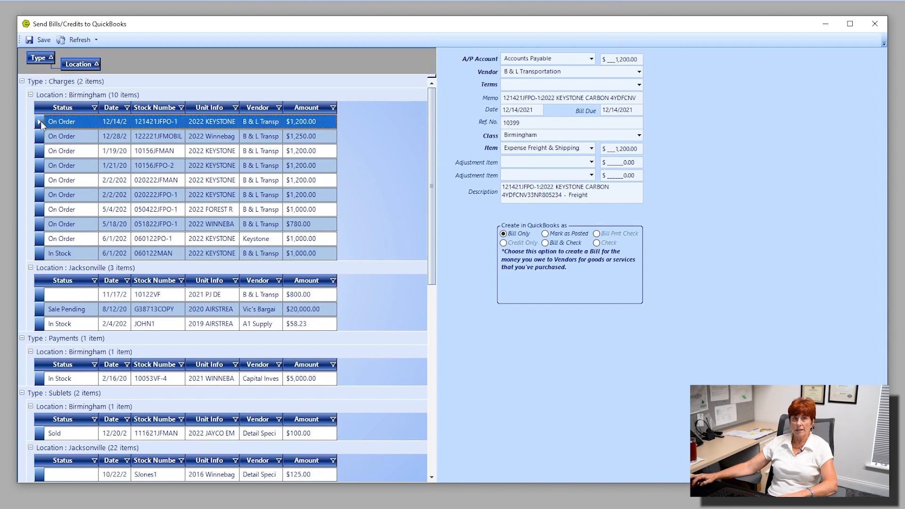
Set the payment terms of the B & L Transportation freight bill to Due on receipt.
{"action": "left_click", "coordinate": [567, 59]}
{"action": "key", "text": "Tab"}
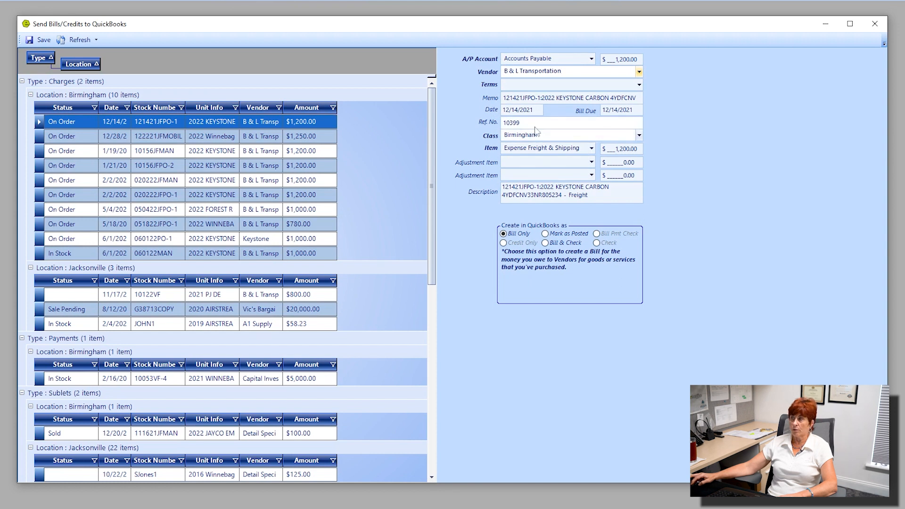
{"action": "left_click", "coordinate": [639, 84]}
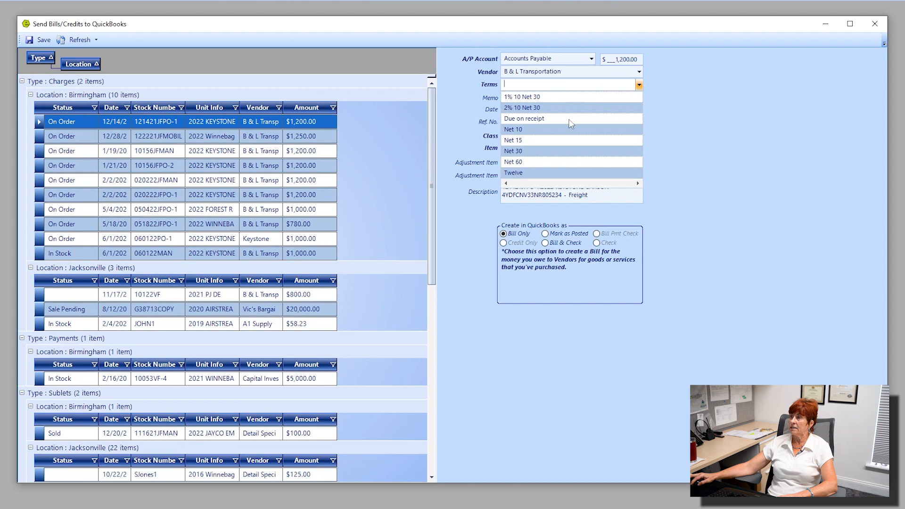
{"action": "left_click", "coordinate": [542, 119]}
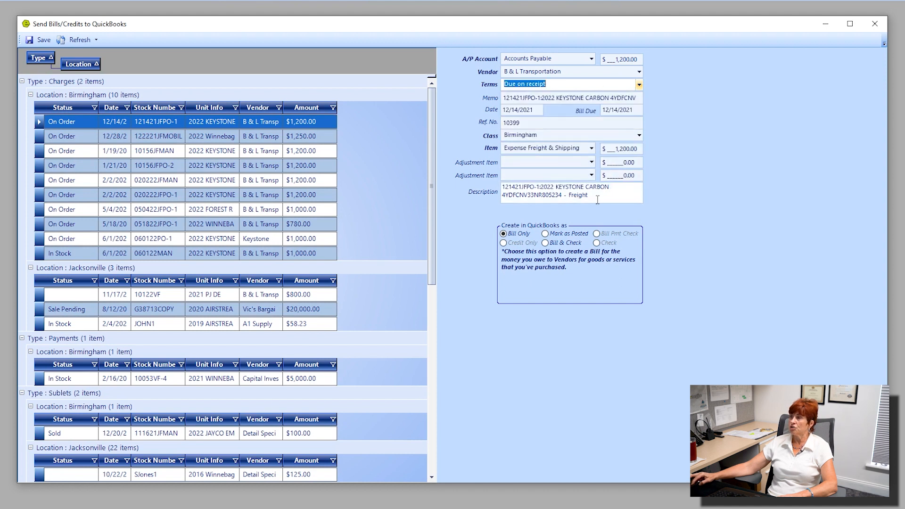
Check the freight bill's description, post it to QuickBooks as Bill Only, and close the bills and credits window.
{"action": "left_click_drag", "start_coordinate": [597, 200], "coordinate": [481, 183]}
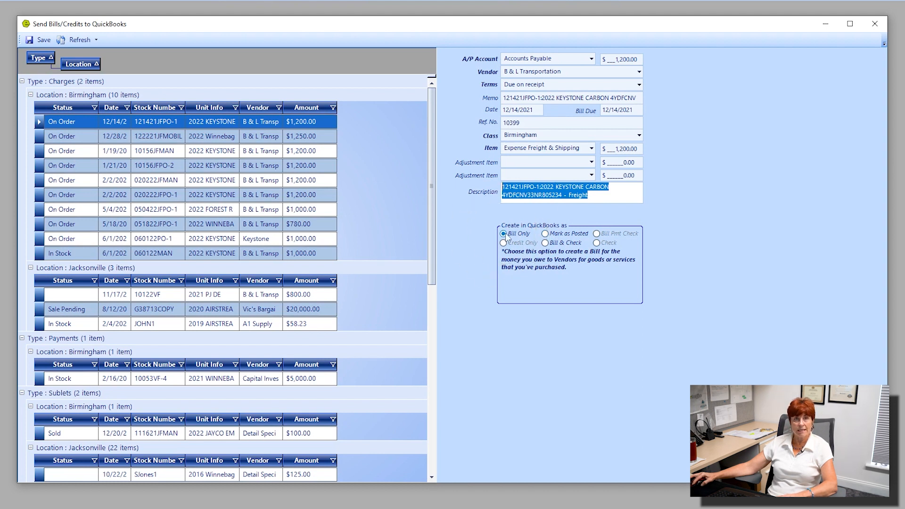
{"action": "left_click", "coordinate": [43, 39]}
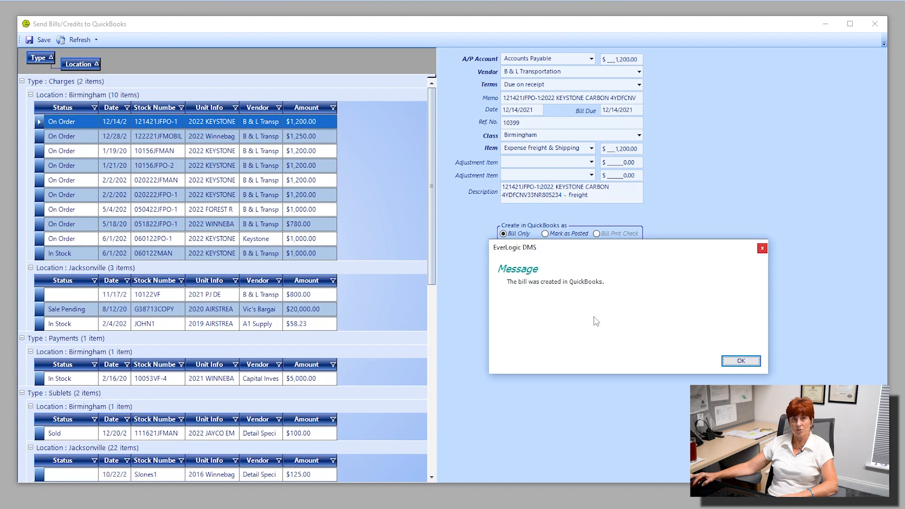
{"action": "left_click", "coordinate": [740, 362]}
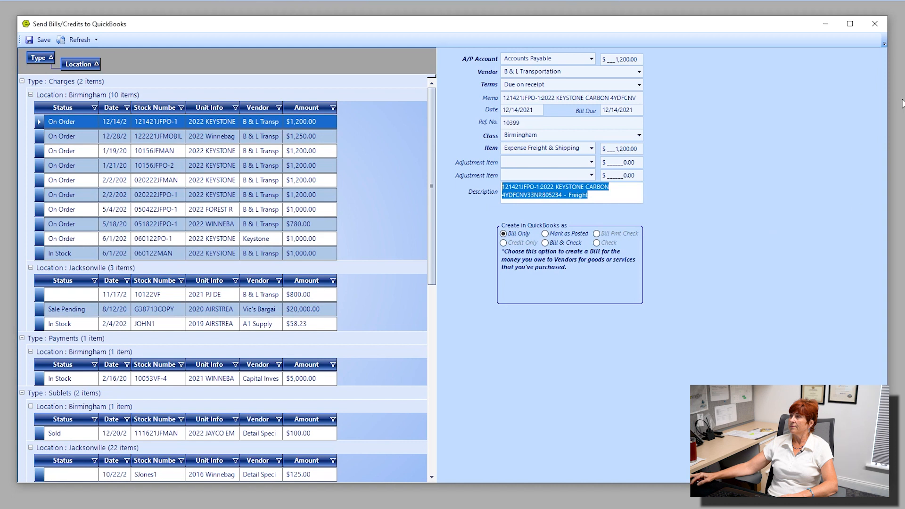
{"action": "left_click", "coordinate": [876, 24]}
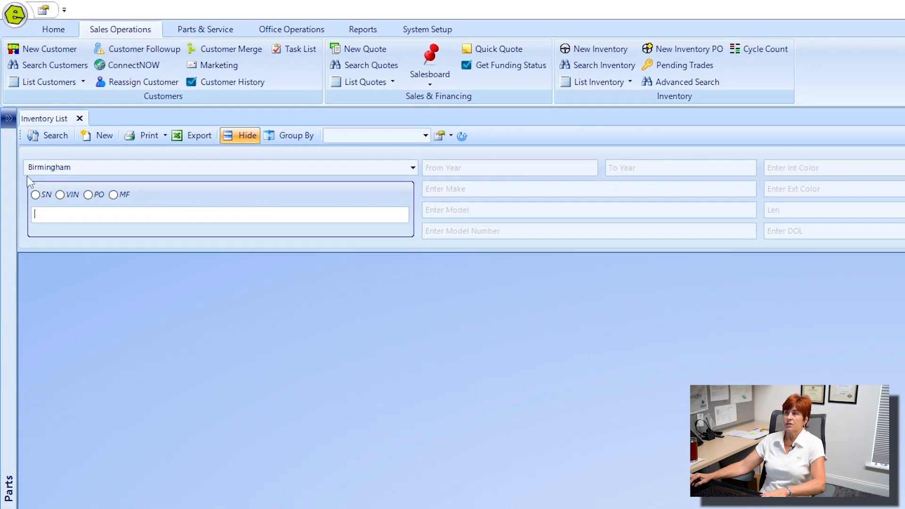
Search the Birmingham inventory by stock number 060122 and open vehicle 060122MAN.
{"action": "left_click", "coordinate": [35, 195]}
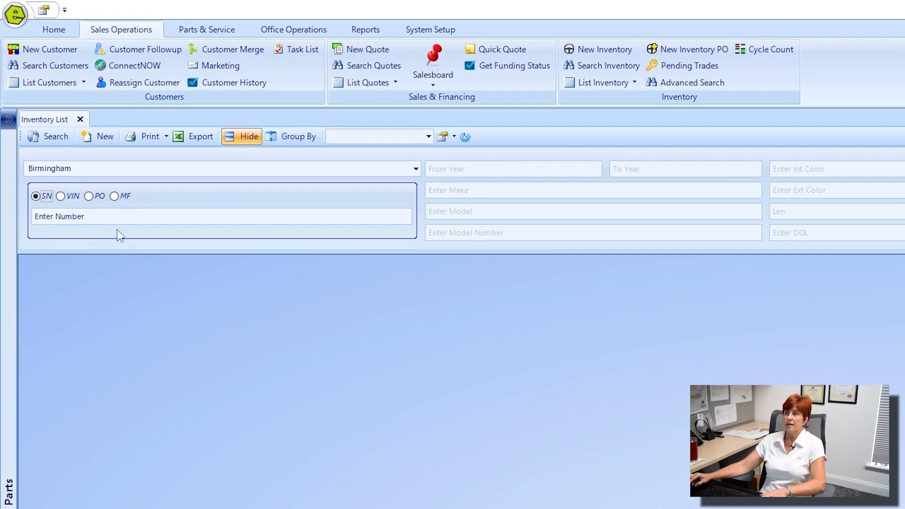
{"action": "left_click", "coordinate": [117, 216]}
{"action": "type", "text": "06"}
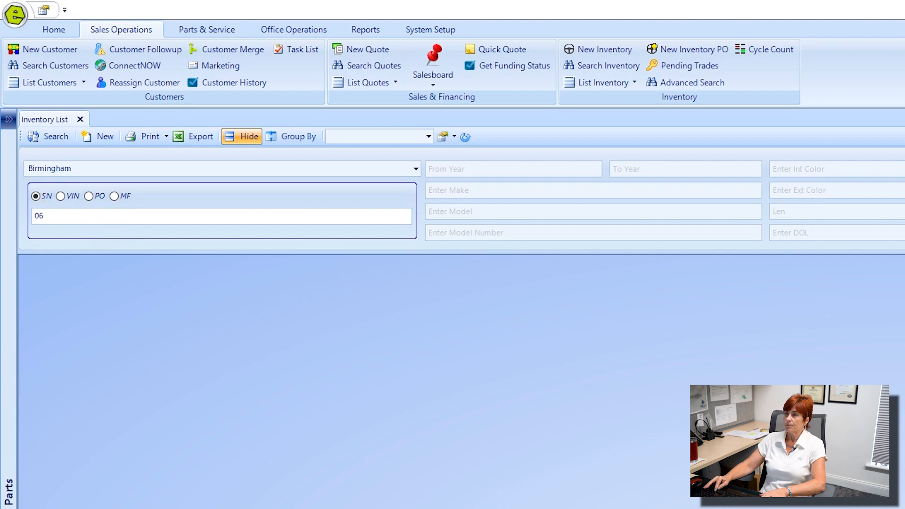
{"action": "type", "text": "0122"}
{"action": "key", "text": "Return"}
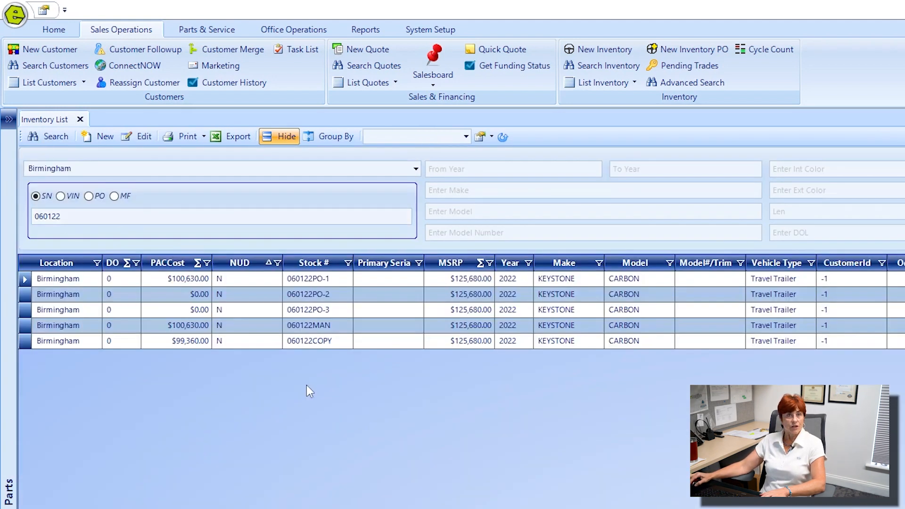
{"action": "left_click", "coordinate": [332, 325]}
{"action": "double_click", "coordinate": [332, 325]}
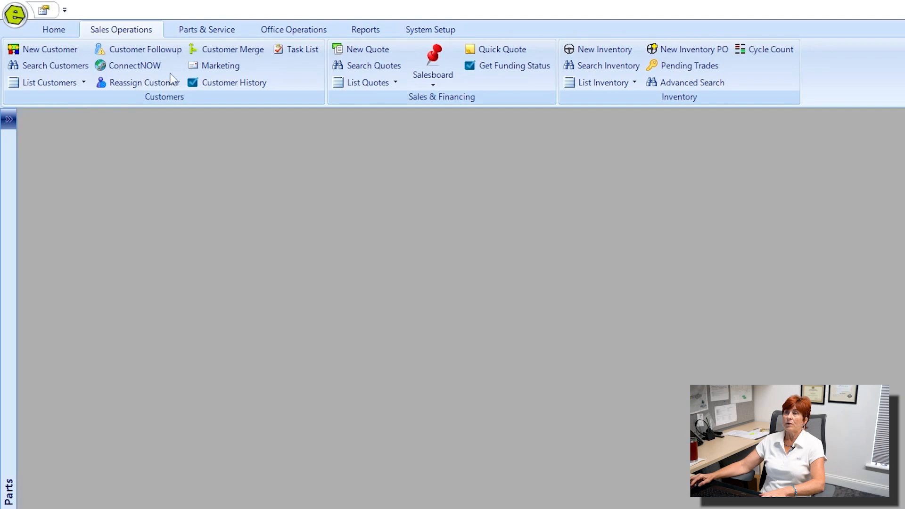
List the unposted curtailments and interest for floorplan vendor Capital Investment Partners and select the entry for 060122MAN.
{"action": "left_click", "coordinate": [290, 28]}
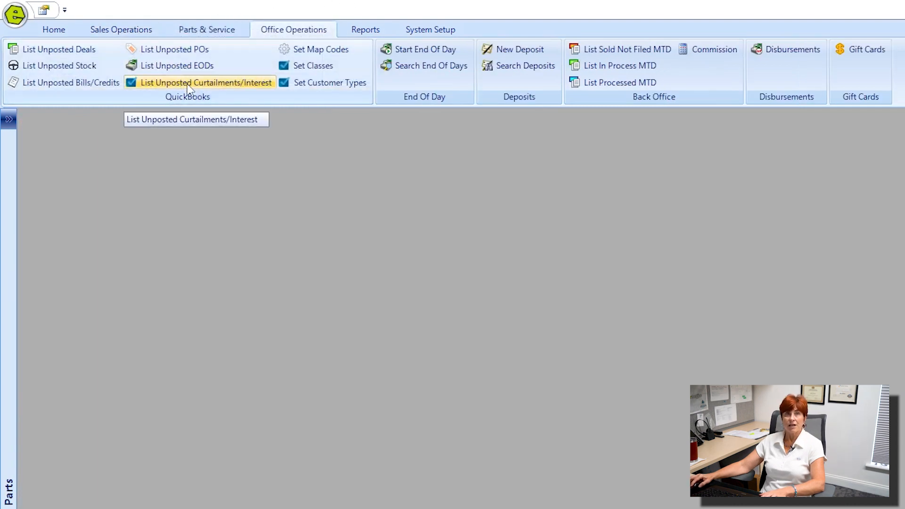
{"action": "left_click", "coordinate": [200, 82]}
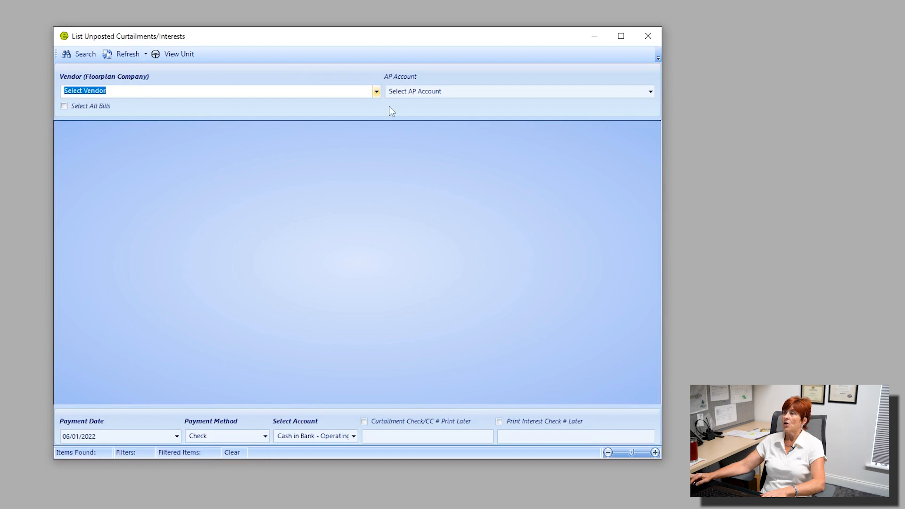
{"action": "left_click", "coordinate": [377, 92]}
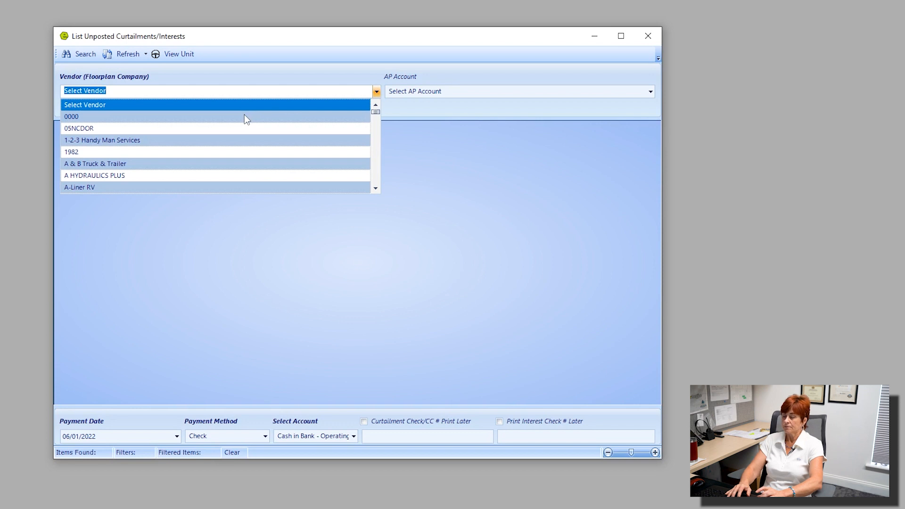
{"action": "type", "text": "Capital Investment Partners"}
{"action": "scroll", "coordinate": [189, 135], "scroll_direction": "down", "scroll_amount": 1}
{"action": "scroll", "coordinate": [188, 138], "scroll_direction": "down", "scroll_amount": 2}
{"action": "left_click", "coordinate": [189, 132]}
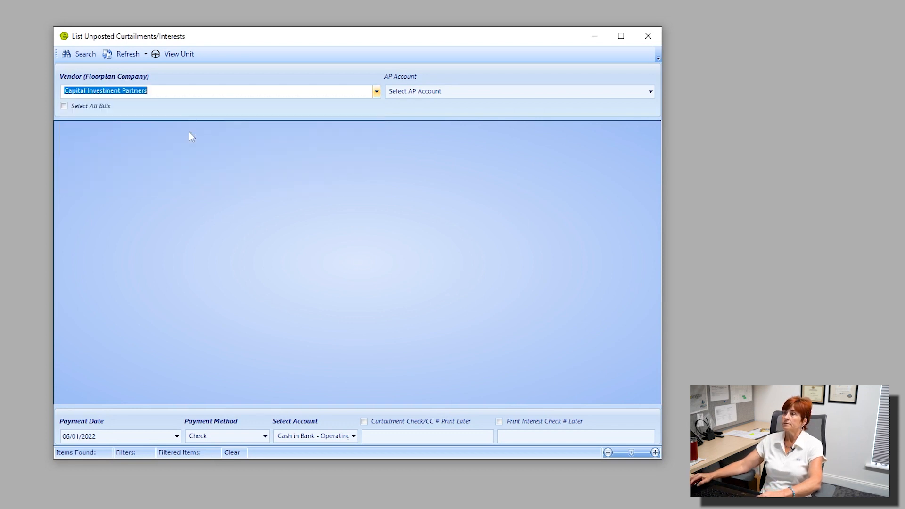
{"action": "left_click", "coordinate": [80, 56]}
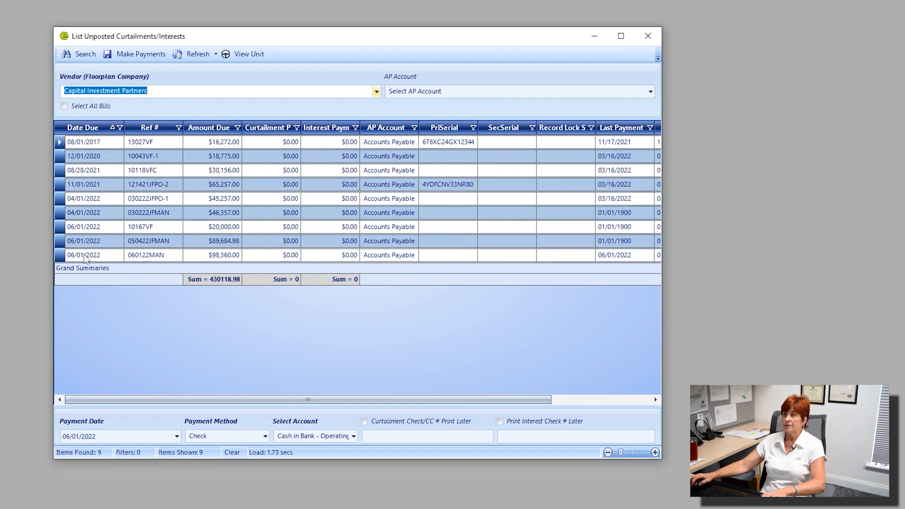
{"action": "left_click", "coordinate": [177, 257]}
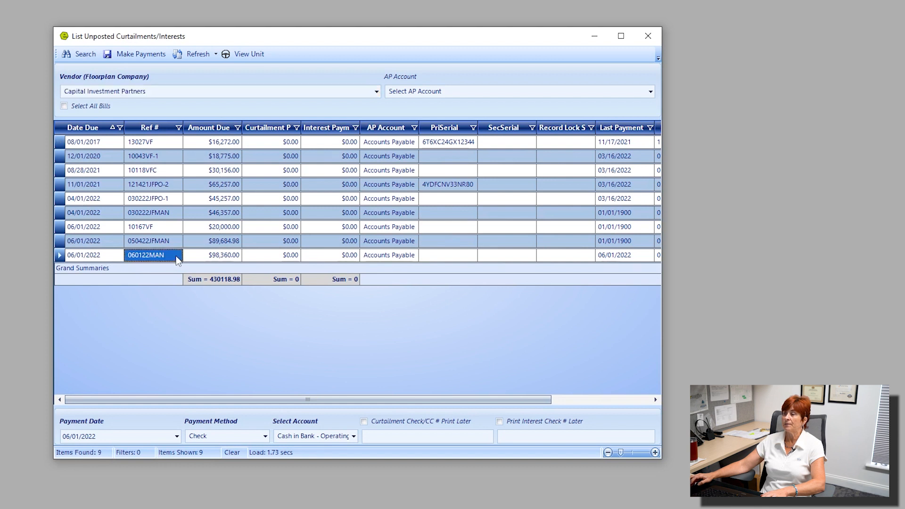
For the 060122MAN entry, review the payment date, keep Check as the payment method, and set the account to Bank Account Clearing.
{"action": "left_click", "coordinate": [61, 255]}
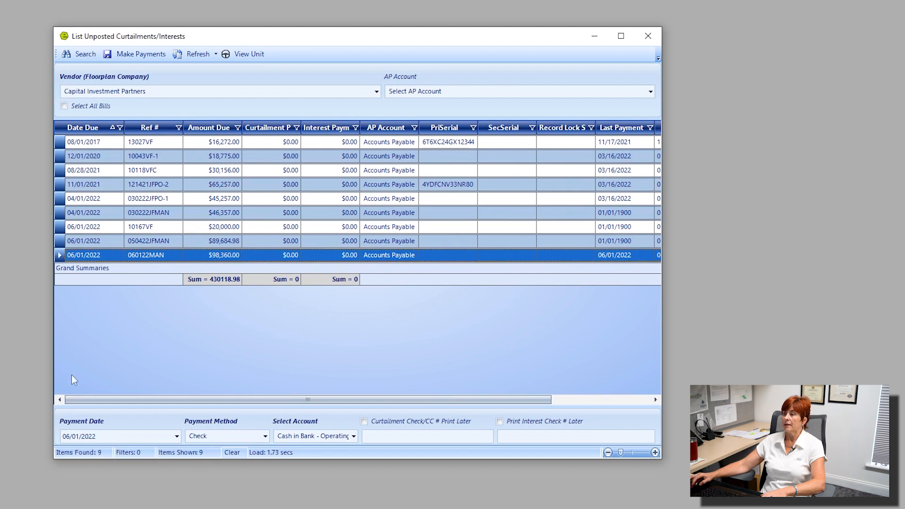
{"action": "left_click", "coordinate": [177, 437]}
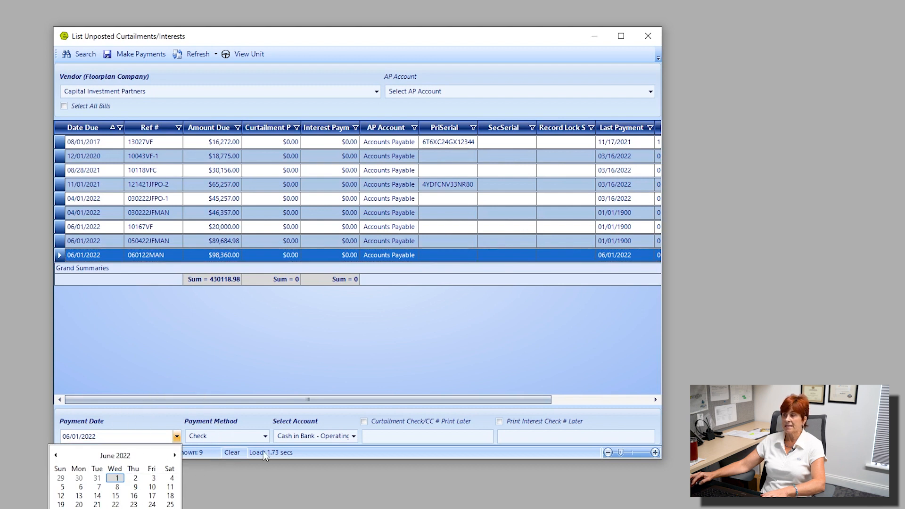
{"action": "left_click", "coordinate": [267, 436]}
{"action": "left_click", "coordinate": [266, 435]}
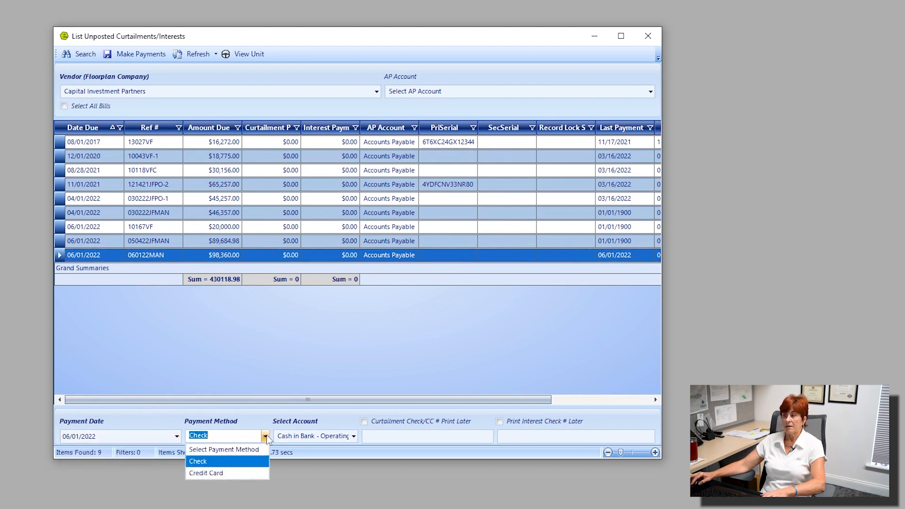
{"action": "left_click", "coordinate": [353, 437]}
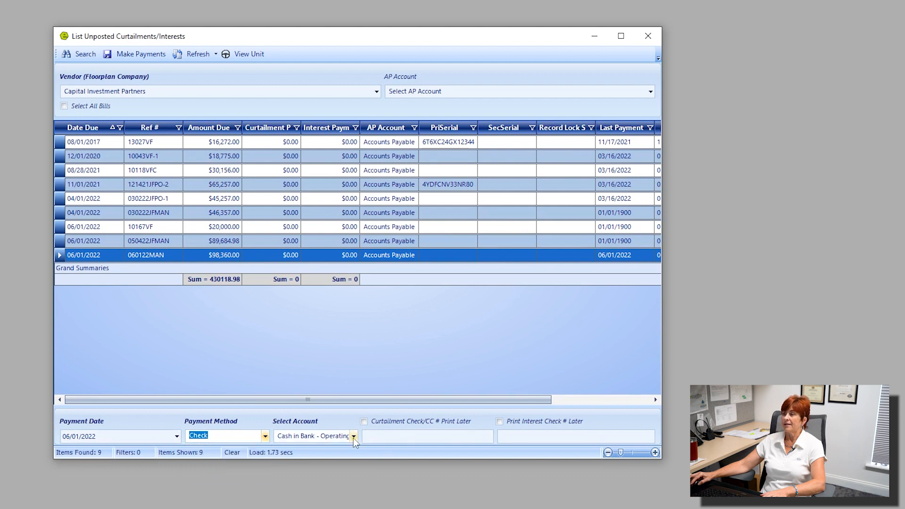
{"action": "left_click", "coordinate": [353, 438]}
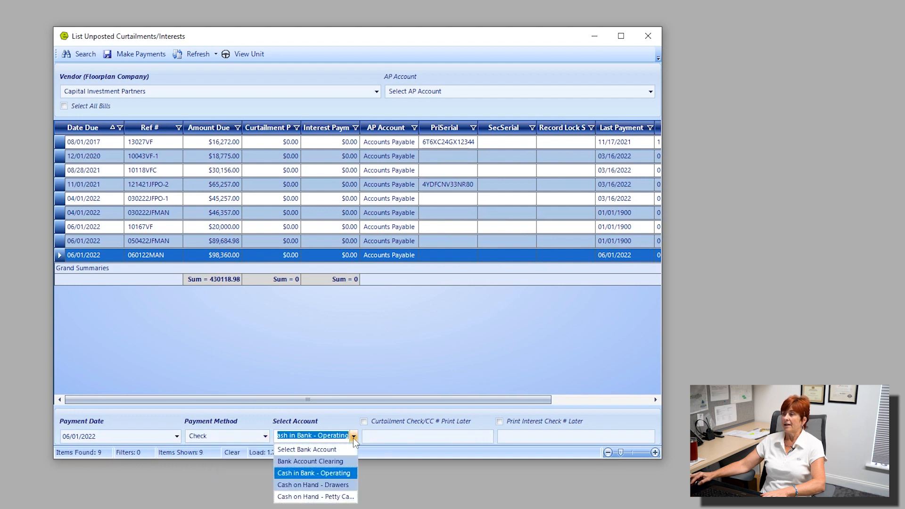
{"action": "left_click", "coordinate": [311, 462]}
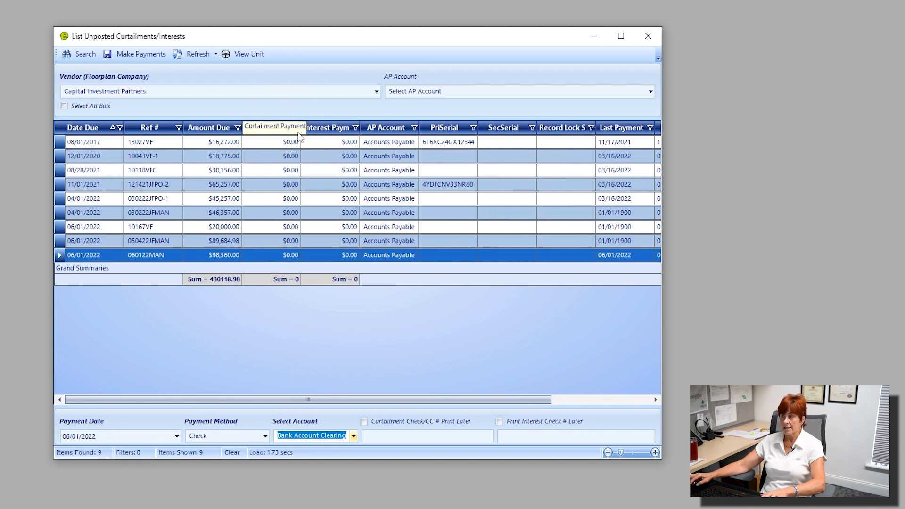
Enter a curtailment payment of $4,000.00 for 060122MAN, leaving the curtailment and interest check numbers blank.
{"action": "left_click", "coordinate": [327, 131]}
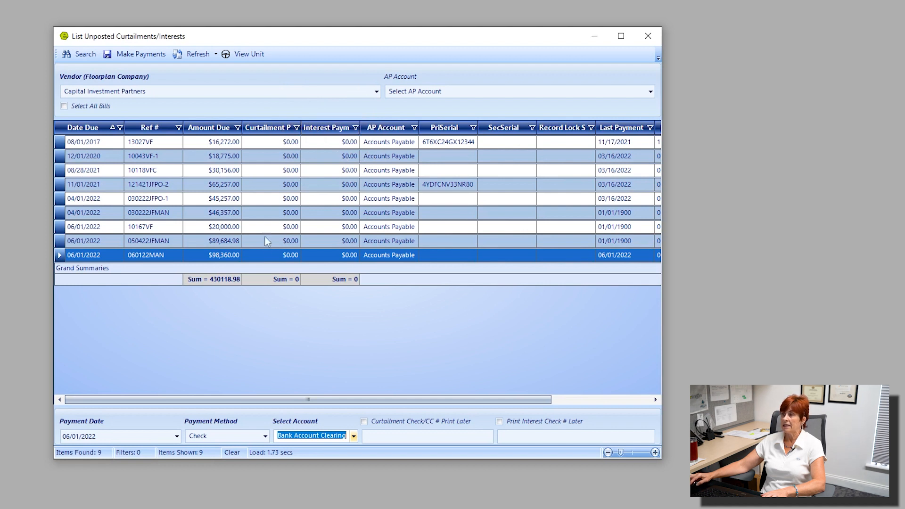
{"action": "left_click", "coordinate": [289, 257]}
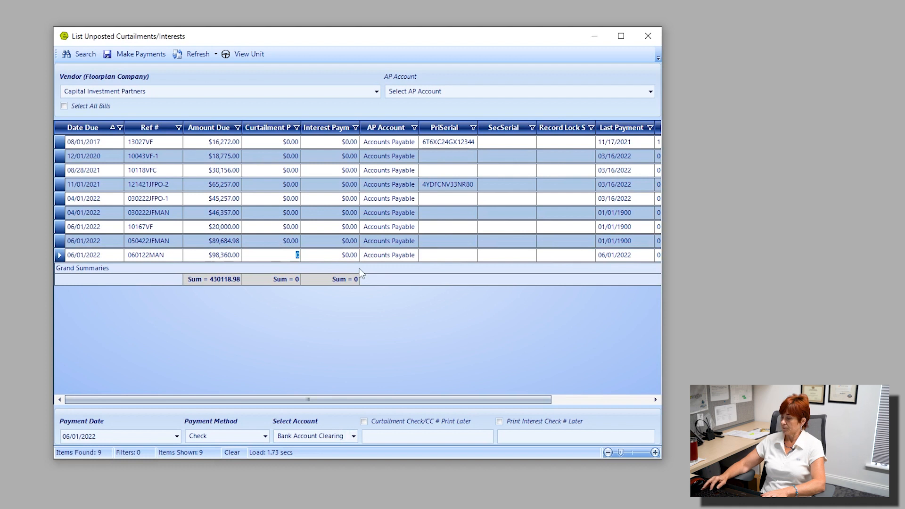
{"action": "type", "text": "400"}
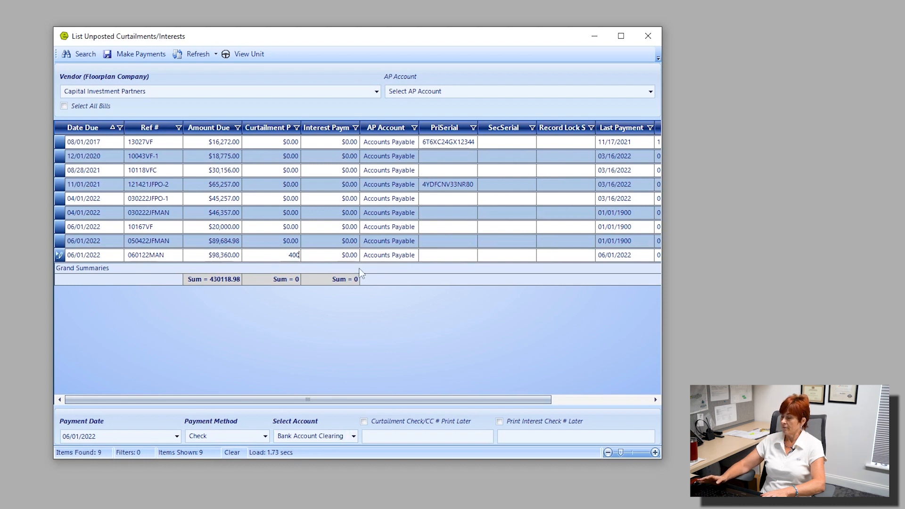
{"action": "type", "text": "0."}
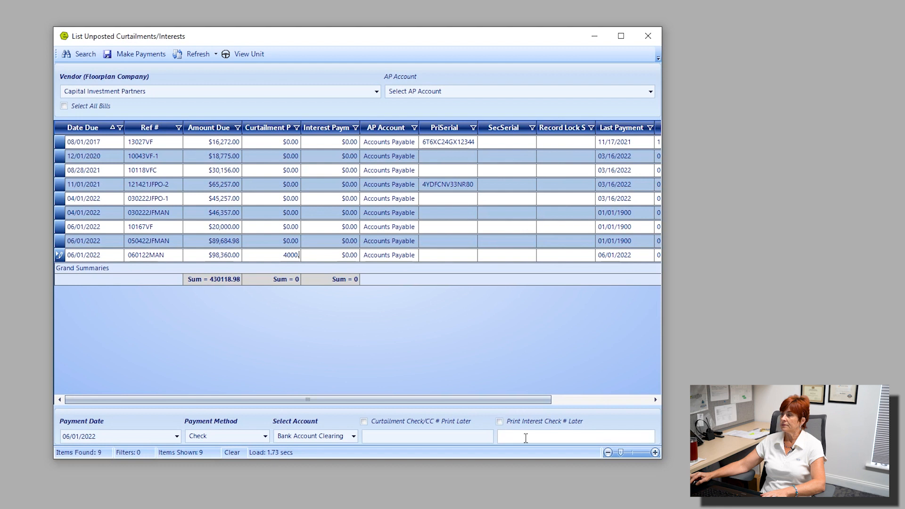
{"action": "left_click", "coordinate": [440, 432]}
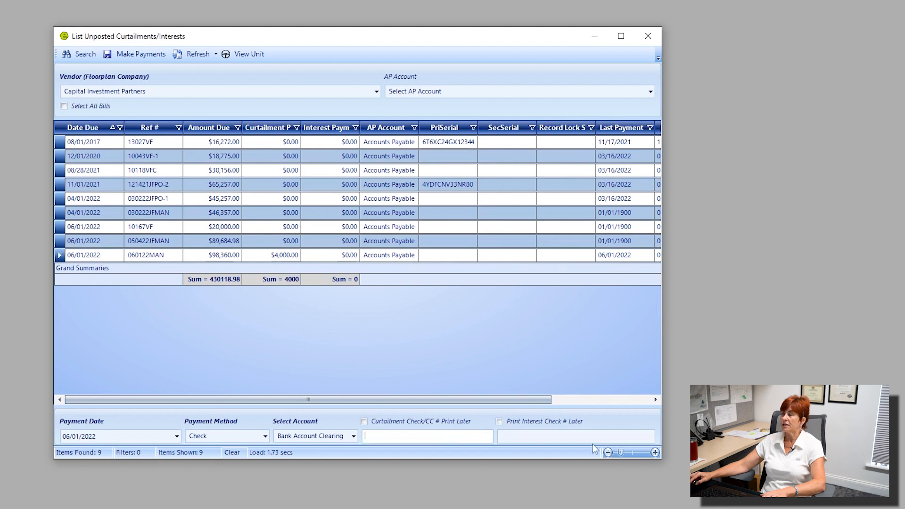
{"action": "left_click", "coordinate": [544, 435]}
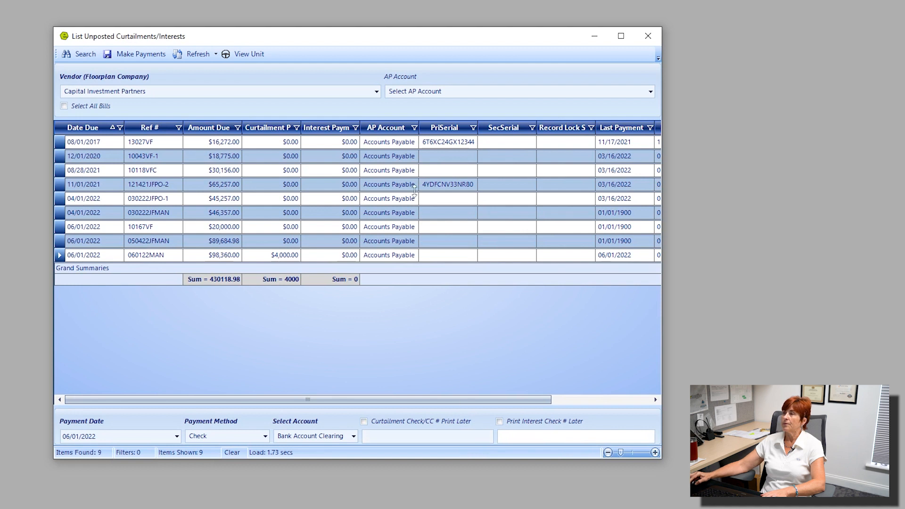
Send the 060122MAN curtailment payment to QuickBooks despite existing unposted payments, and close the unposted curtailments and interest window.
{"action": "left_click", "coordinate": [143, 56]}
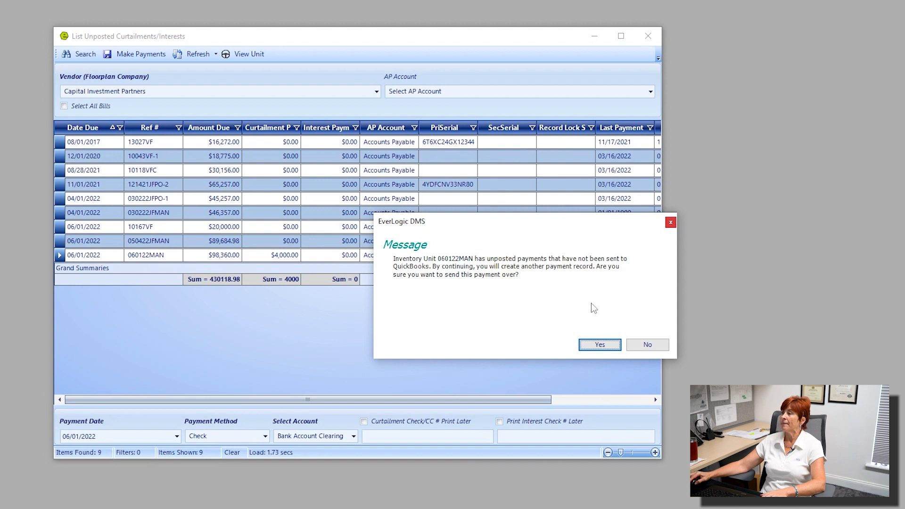
{"action": "left_click", "coordinate": [598, 345]}
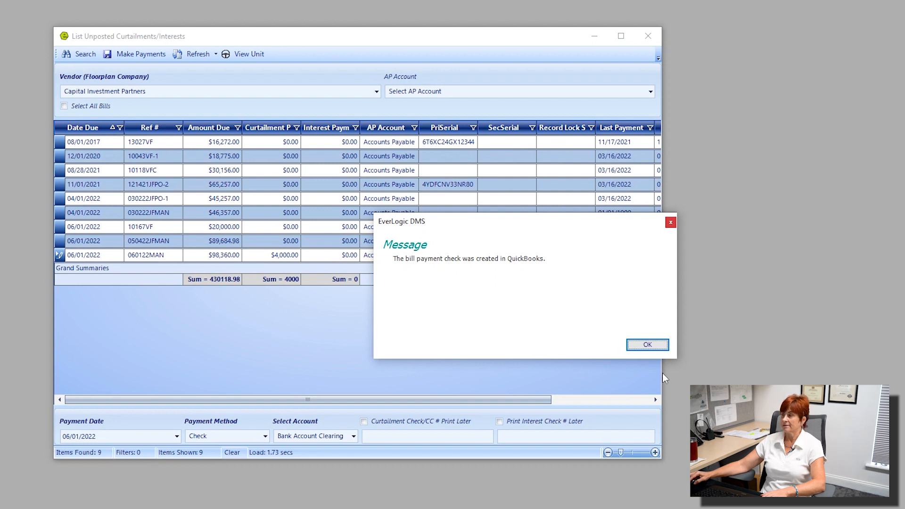
{"action": "left_click", "coordinate": [654, 346]}
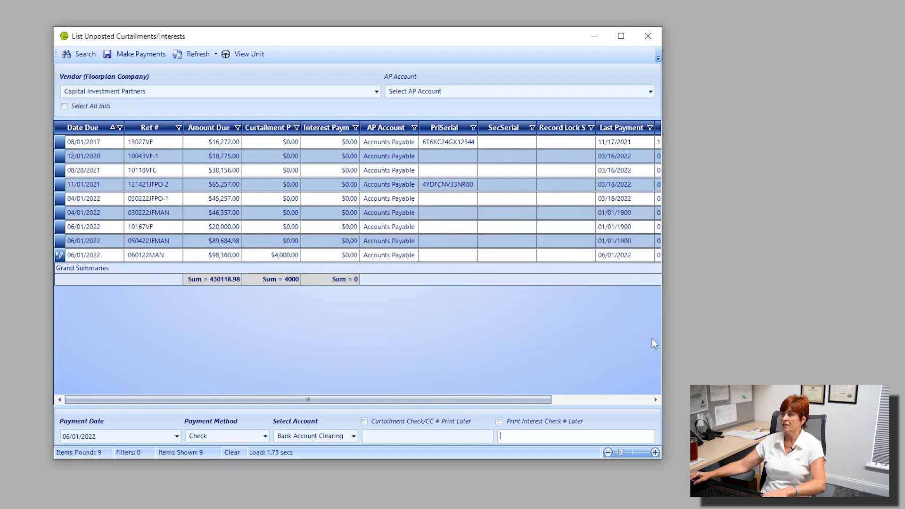
{"action": "left_click", "coordinate": [649, 36]}
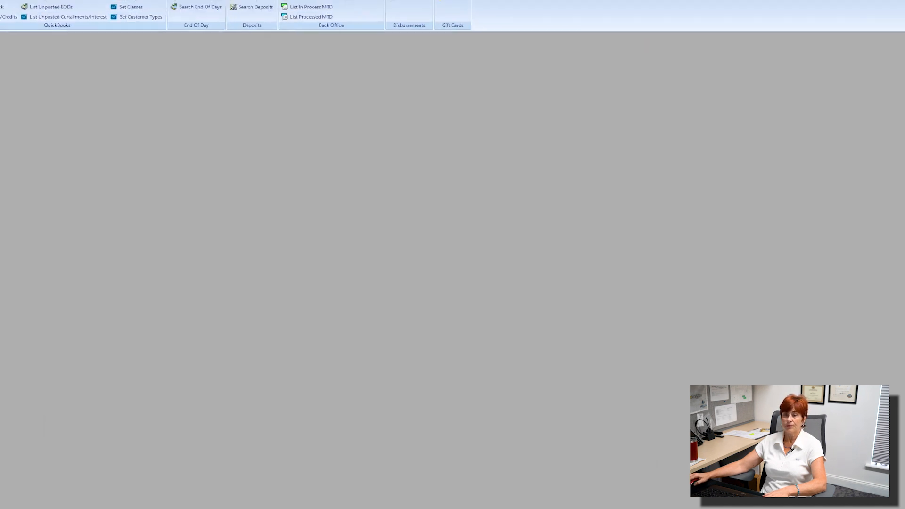